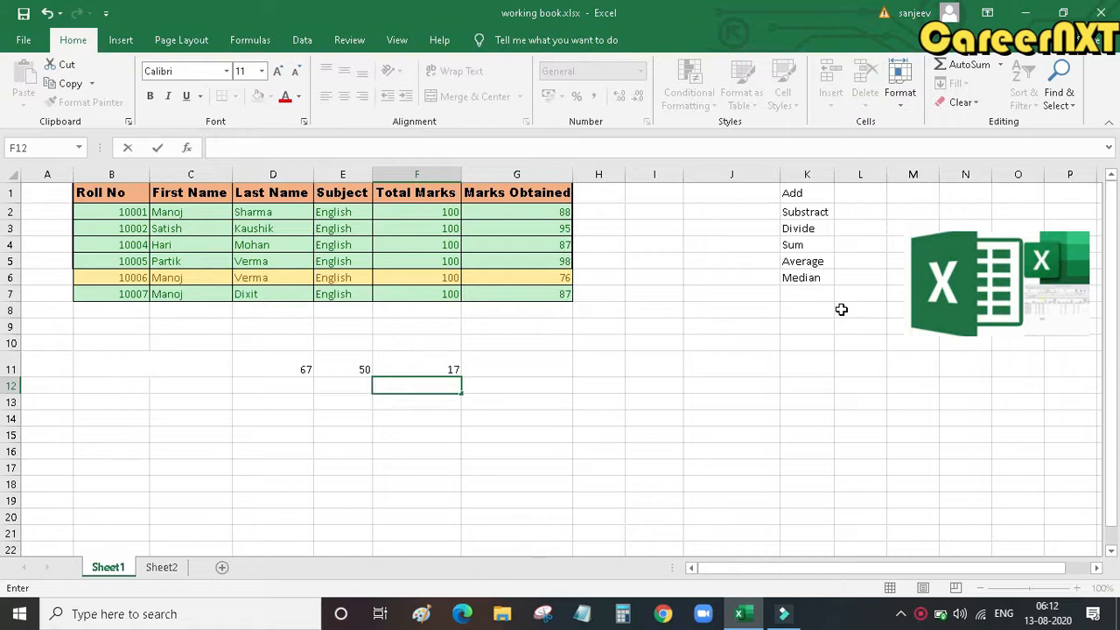
{"action": "left_click_drag", "start_coordinate": [807, 192], "coordinate": [811, 239]}
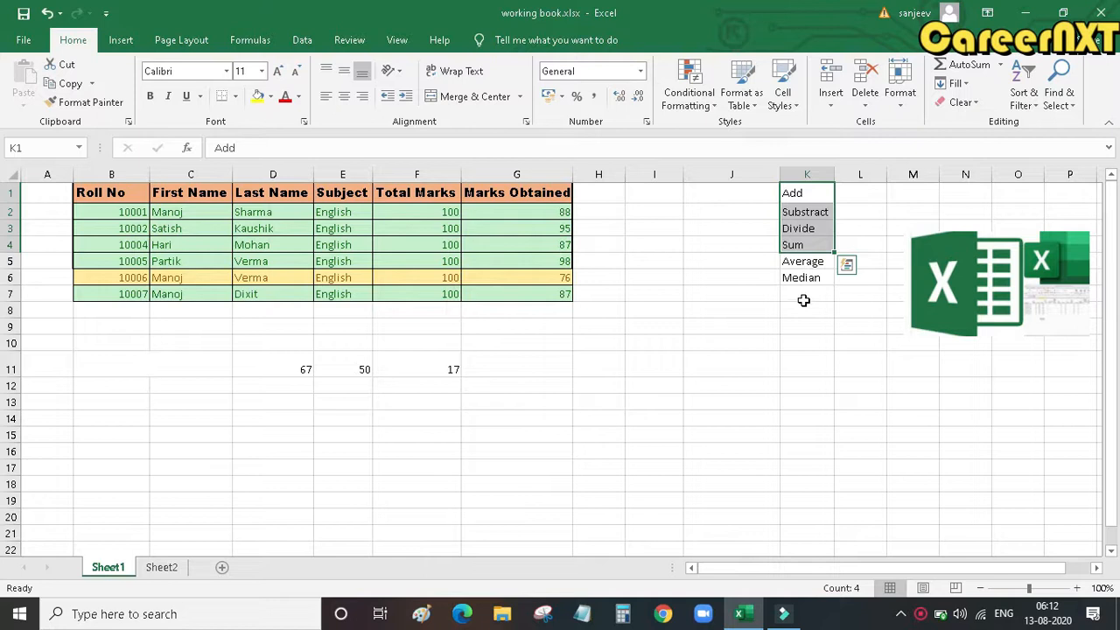
{"action": "left_click", "coordinate": [850, 196]}
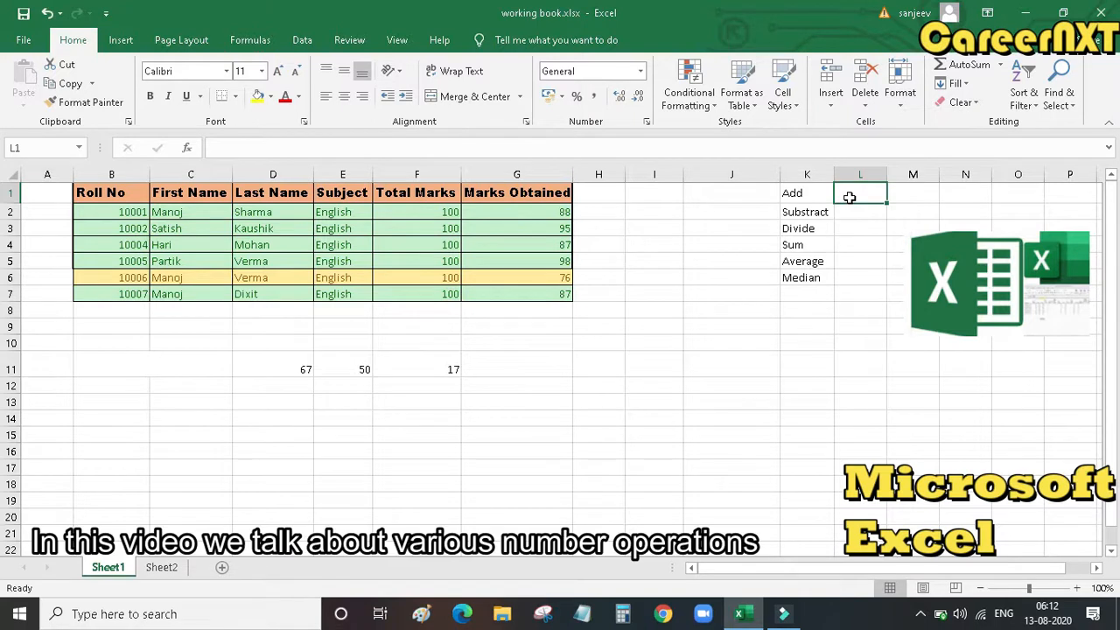
{"action": "left_click", "coordinate": [299, 366]}
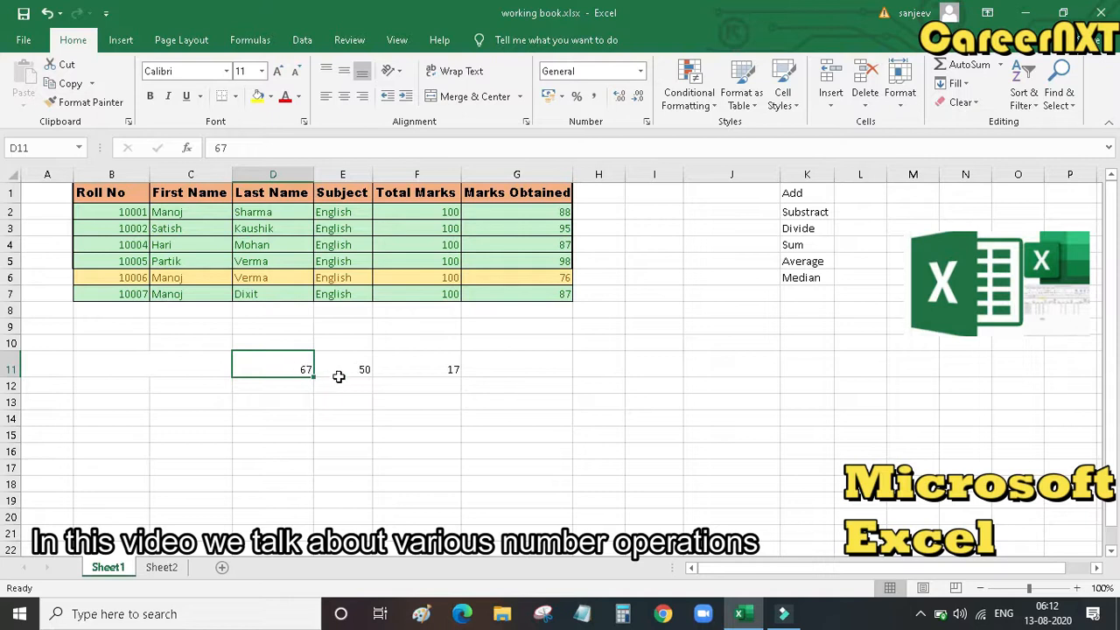
Enter the formula =D11-E11 in cell F11 to subtract the second number from the first
{"action": "left_click", "coordinate": [428, 371]}
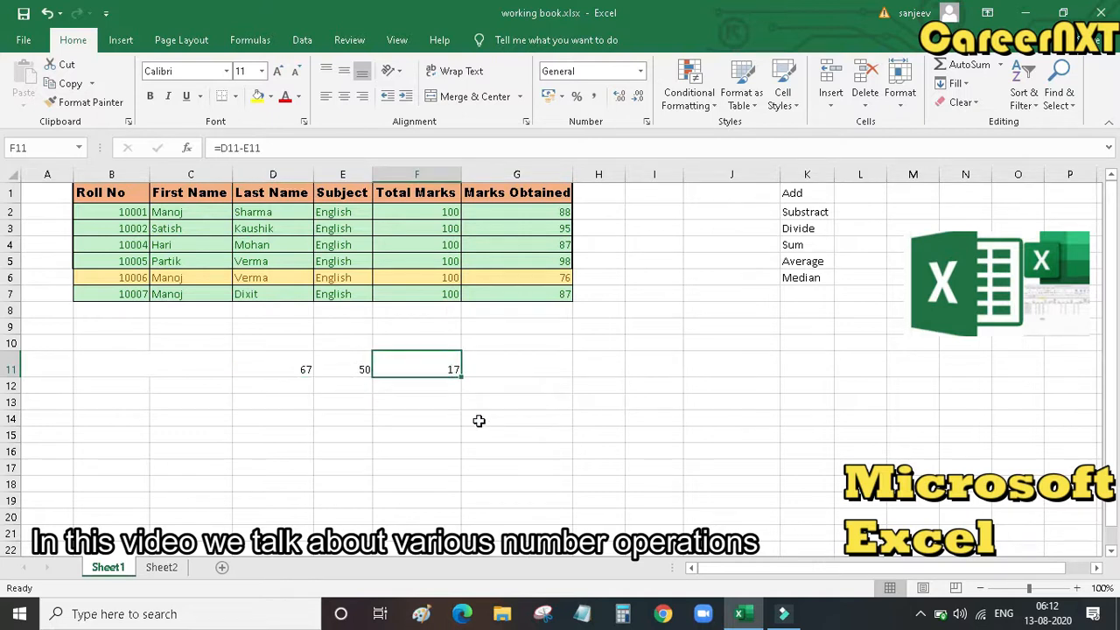
{"action": "type", "text": "="}
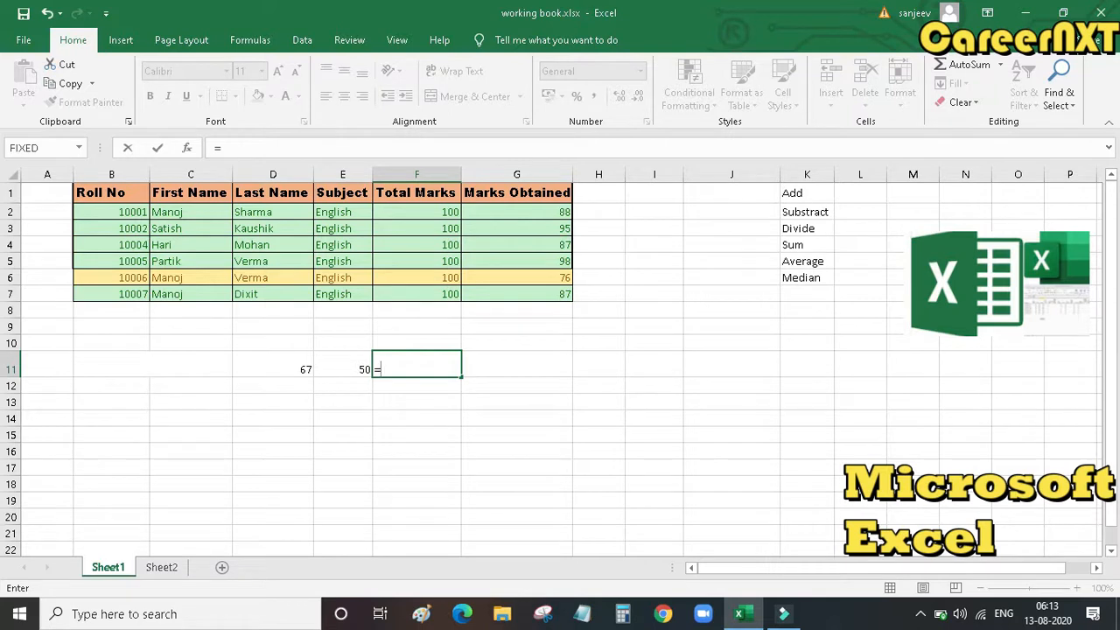
{"action": "key", "text": "Left"}
{"action": "key", "text": "Left"}
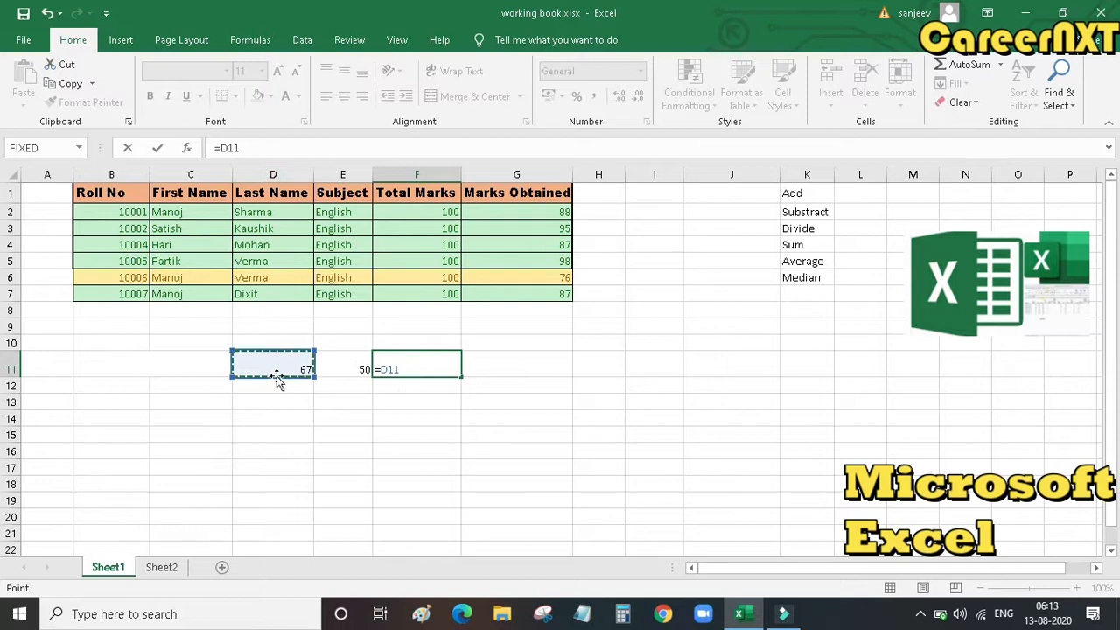
{"action": "type", "text": "-"}
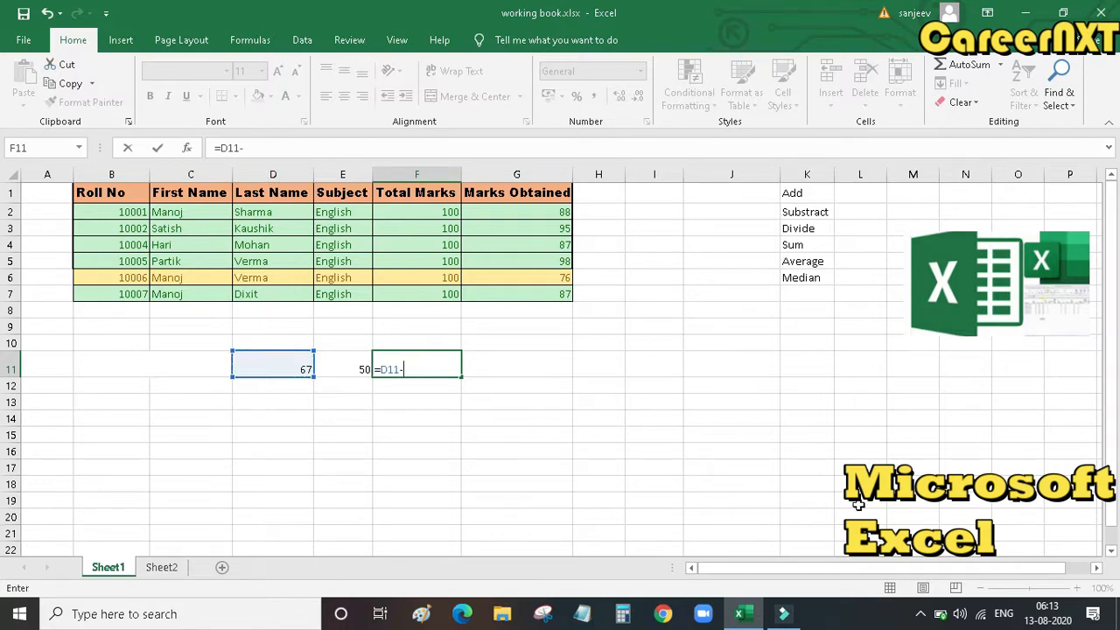
{"action": "left_click", "coordinate": [334, 369]}
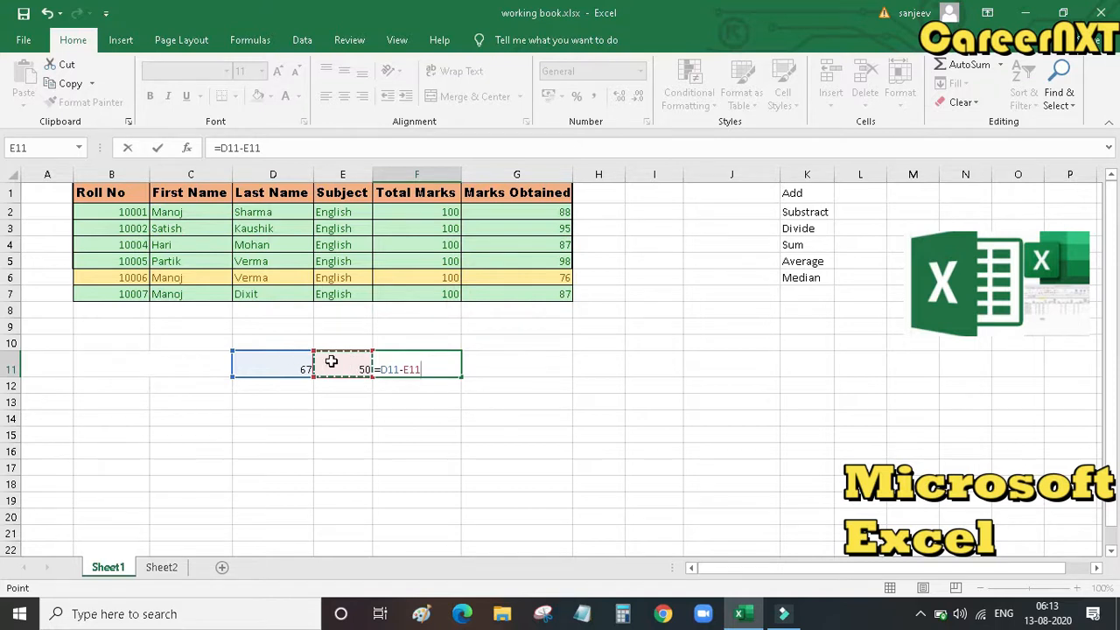
{"action": "key", "text": "Return"}
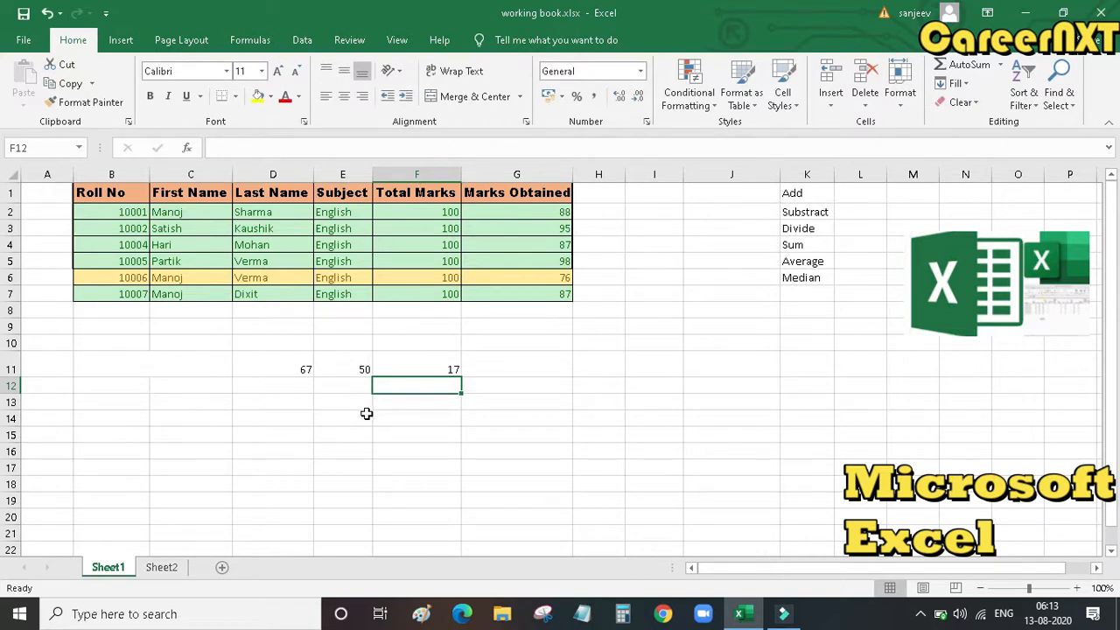
Inspect the subtraction formula in cell F11 without changing it
{"action": "left_click", "coordinate": [549, 451]}
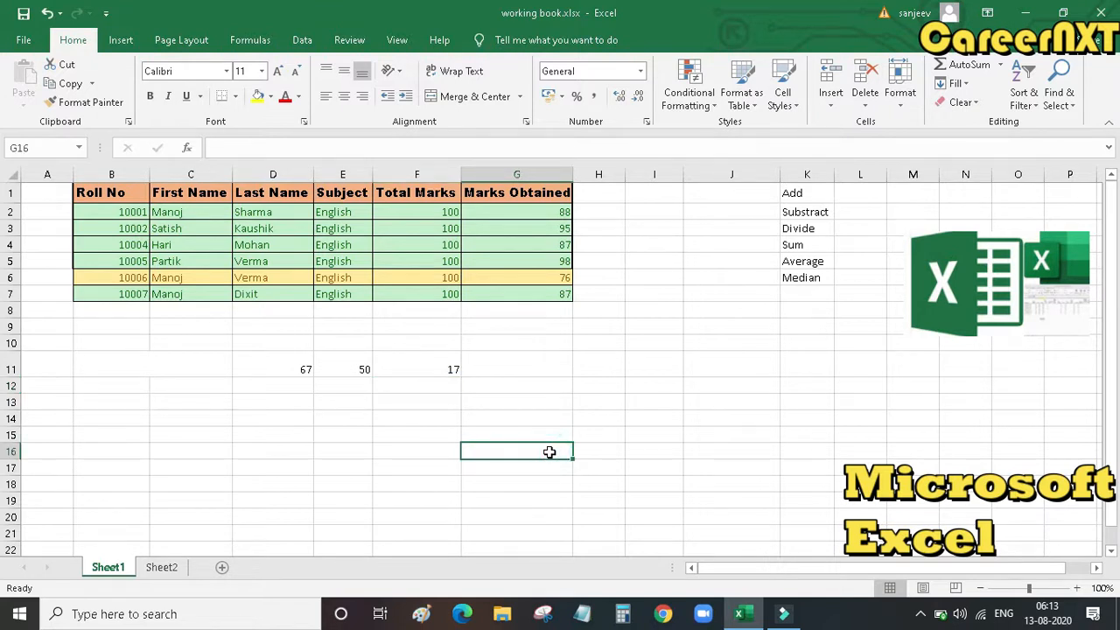
{"action": "left_click", "coordinate": [437, 365]}
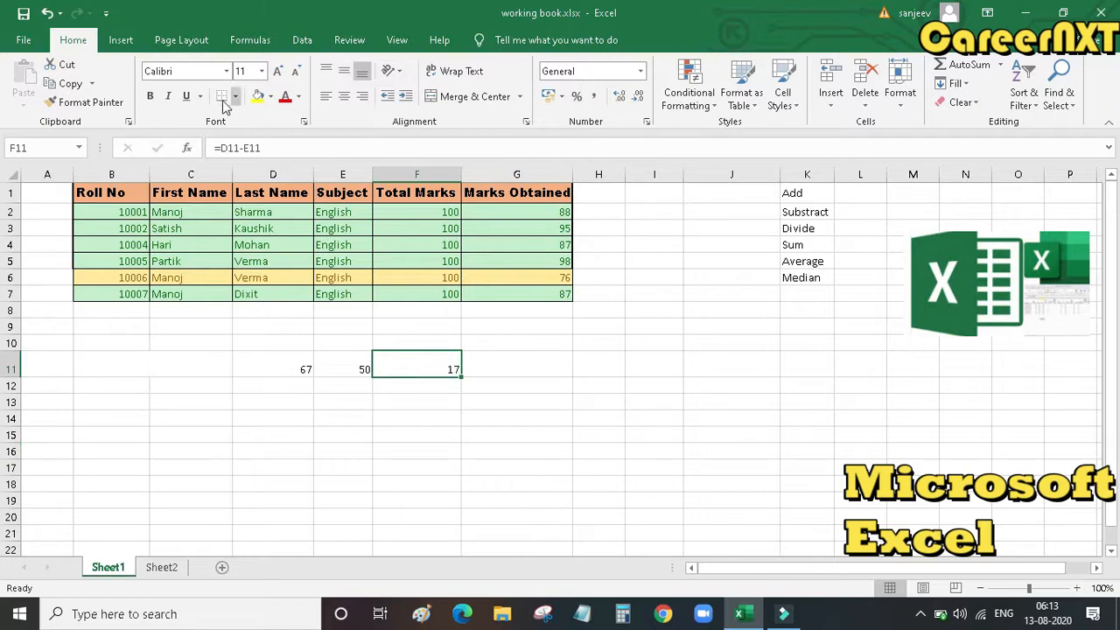
{"action": "left_click_drag", "start_coordinate": [280, 149], "coordinate": [201, 151]}
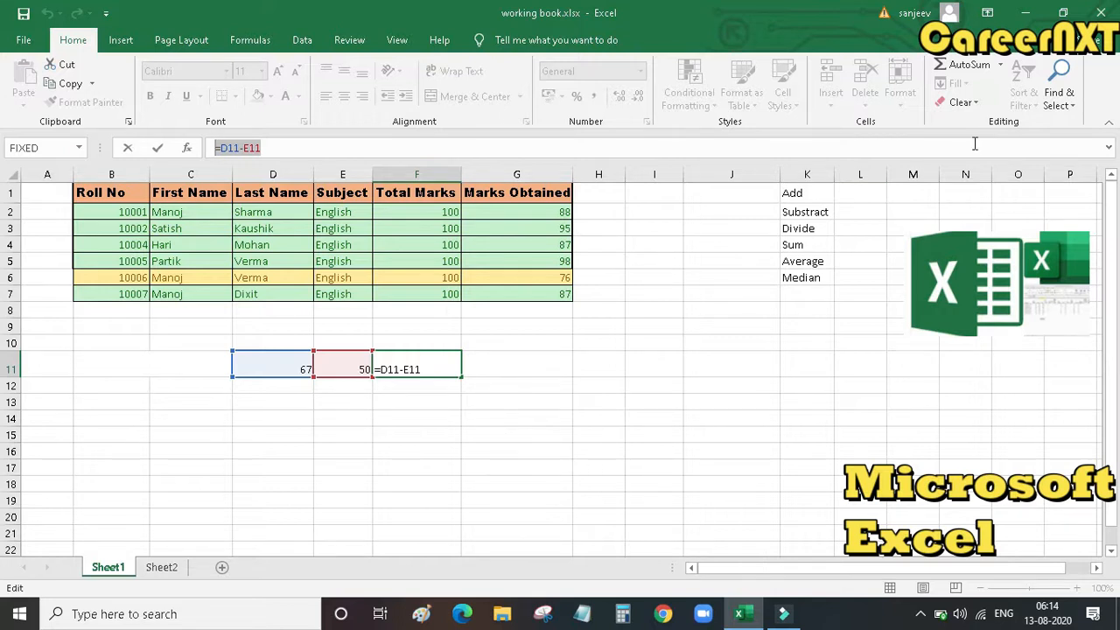
{"action": "key", "text": "Escape"}
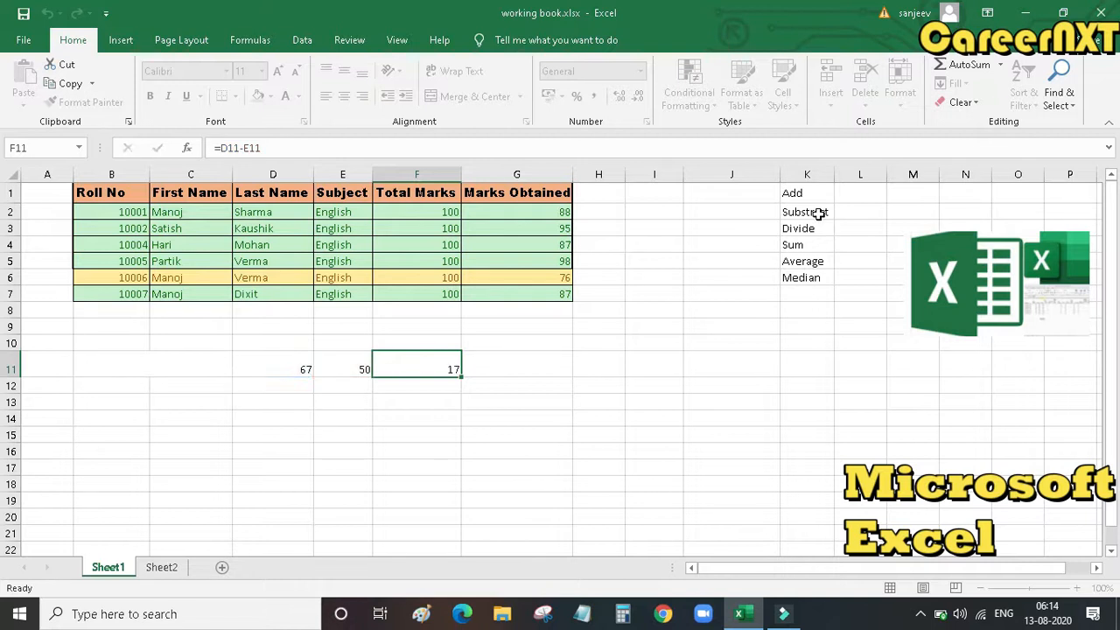
Mark the Substract entry in the operations list by entering ** beside it in cell L2
{"action": "left_click", "coordinate": [819, 213]}
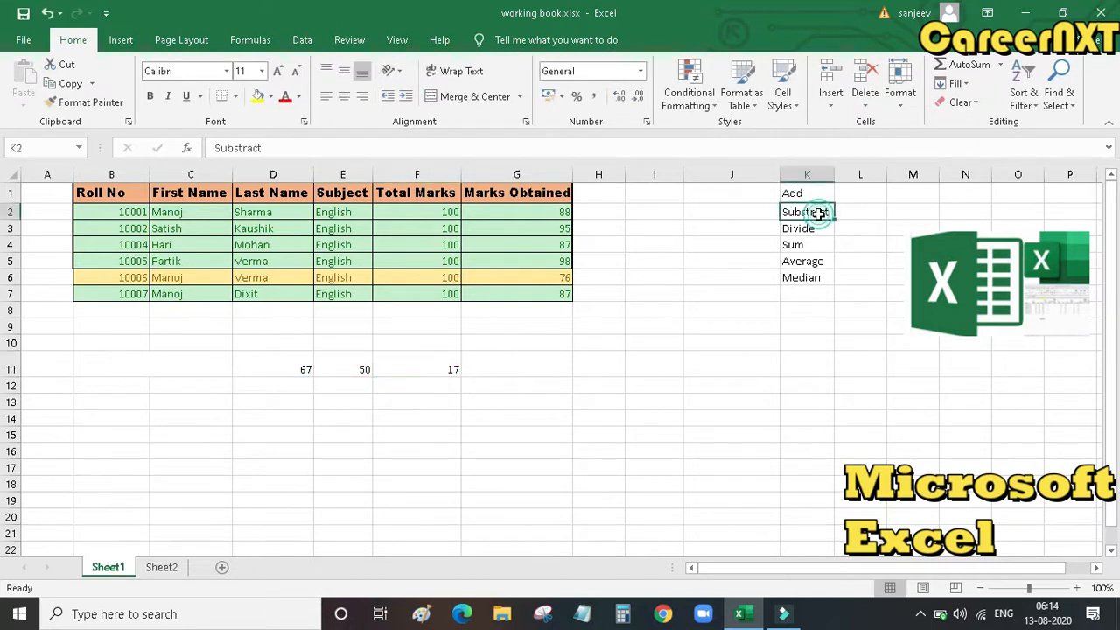
{"action": "left_click", "coordinate": [869, 213]}
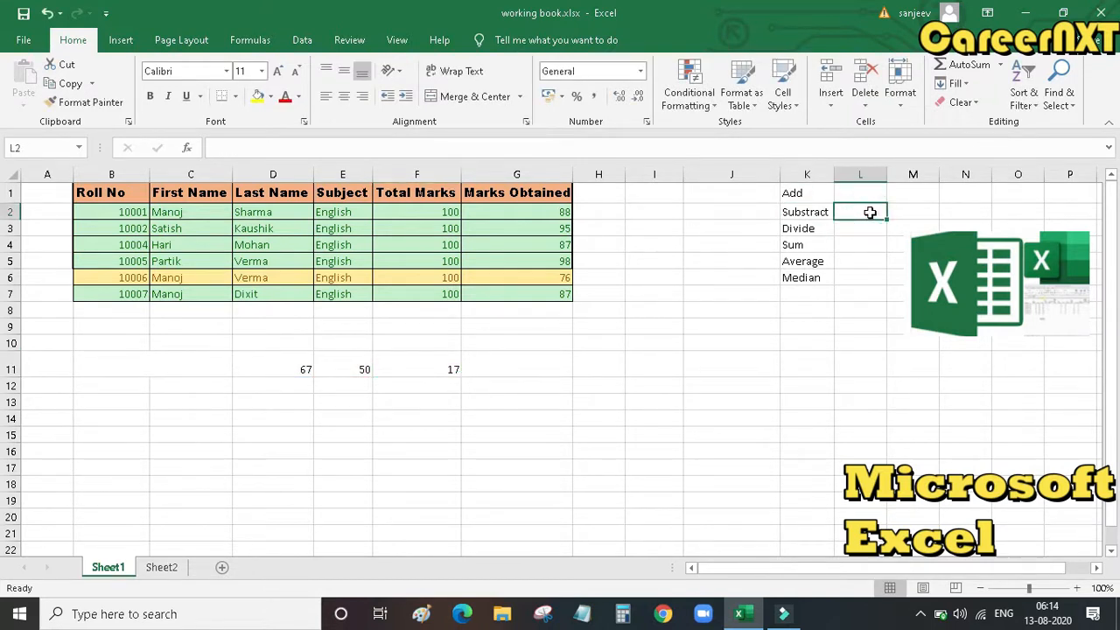
{"action": "type", "text": "**"}
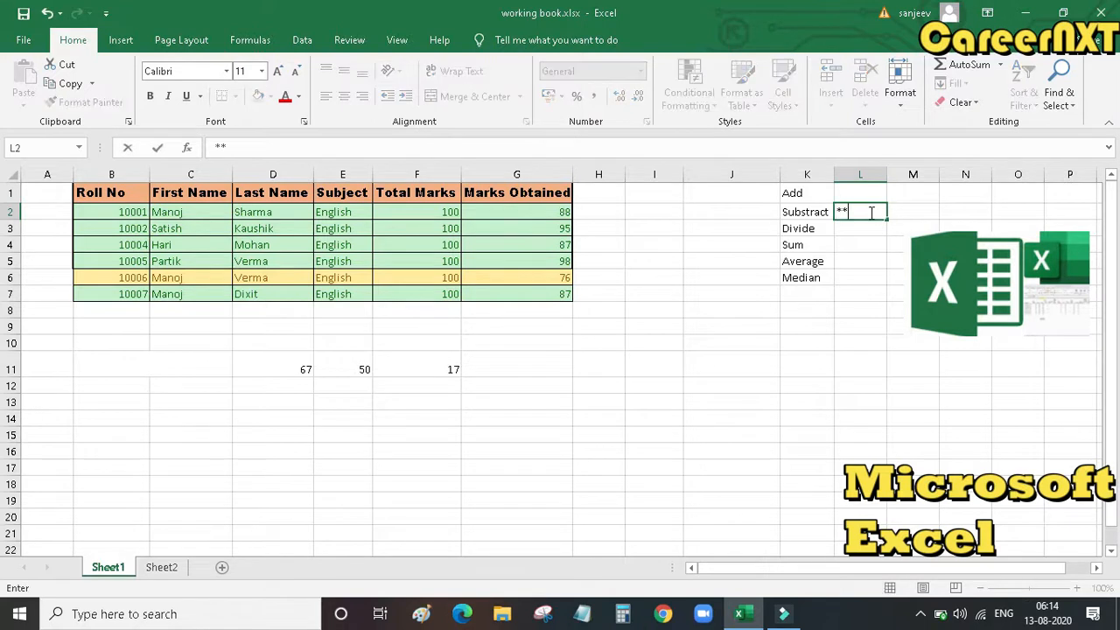
{"action": "left_click", "coordinate": [815, 195]}
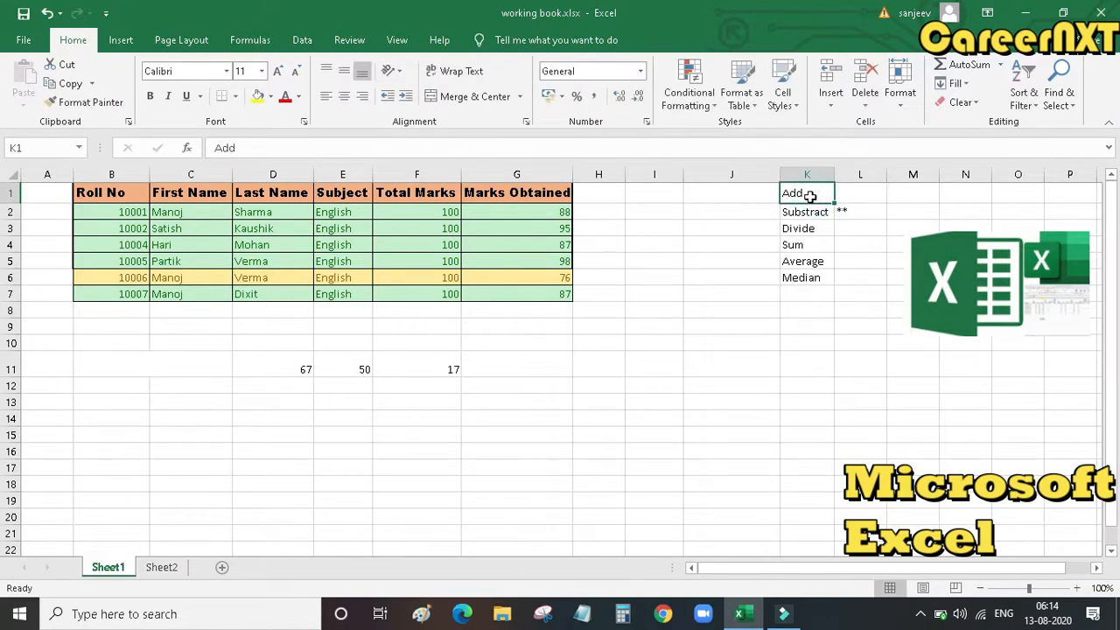
Add the two numbers in row 11 with the formula =D11+E11 in cell F15 and review the formula
{"action": "left_click", "coordinate": [418, 387]}
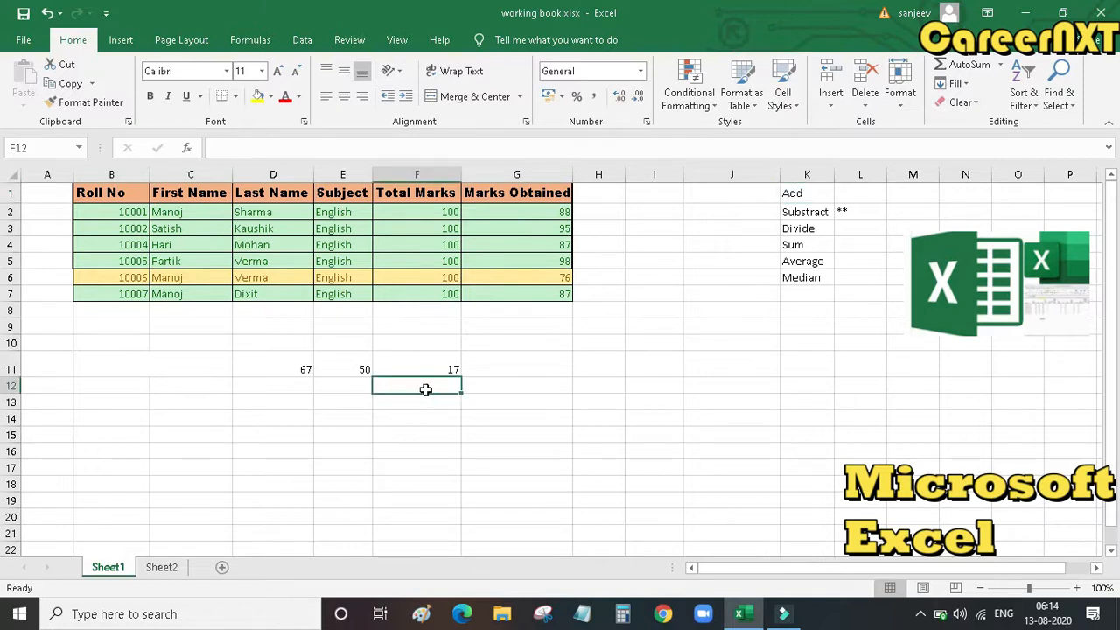
{"action": "left_click", "coordinate": [337, 408]}
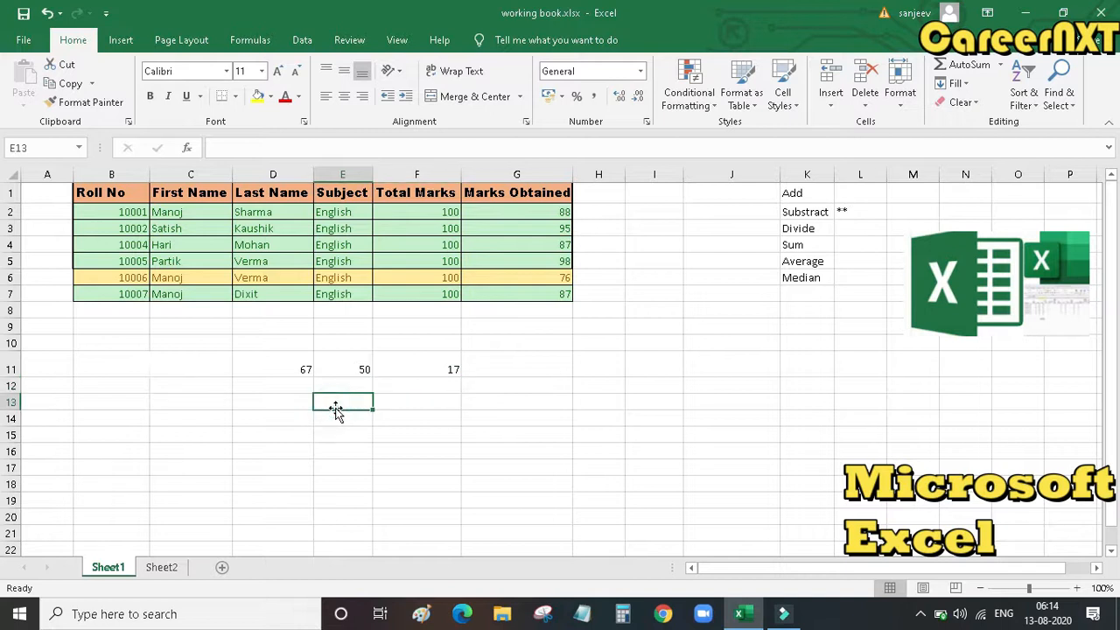
{"action": "left_click", "coordinate": [425, 442]}
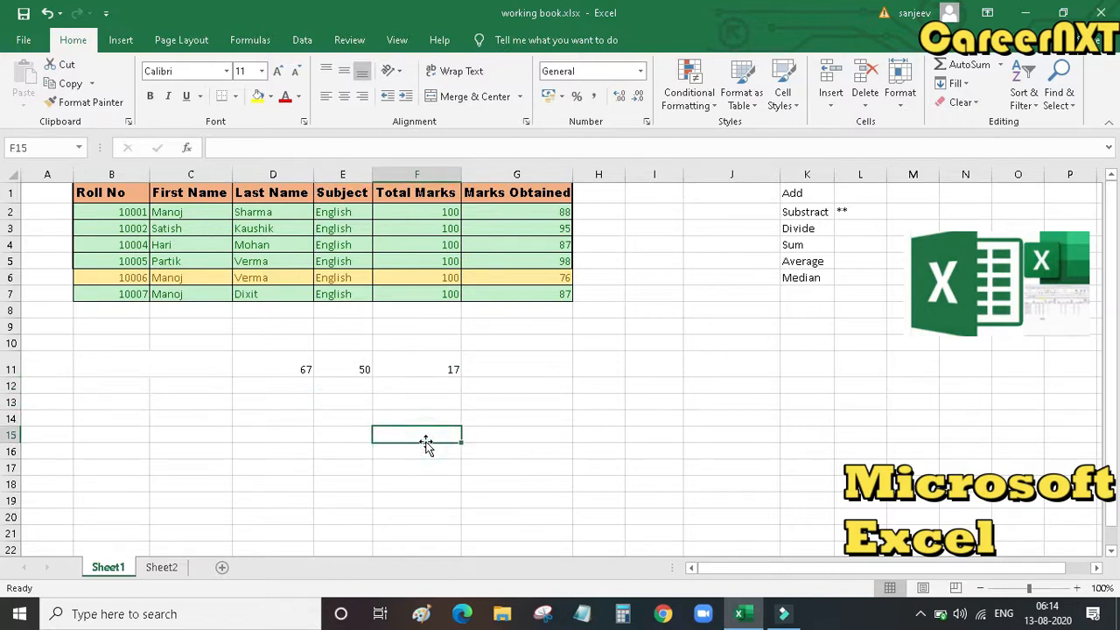
{"action": "type", "text": "="}
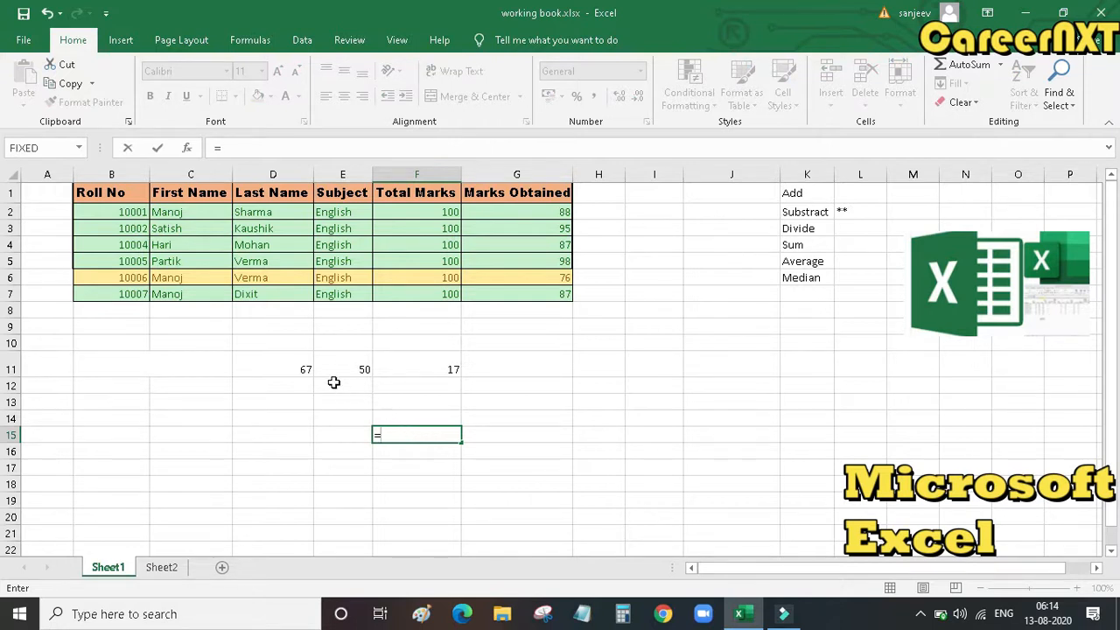
{"action": "left_click", "coordinate": [304, 366]}
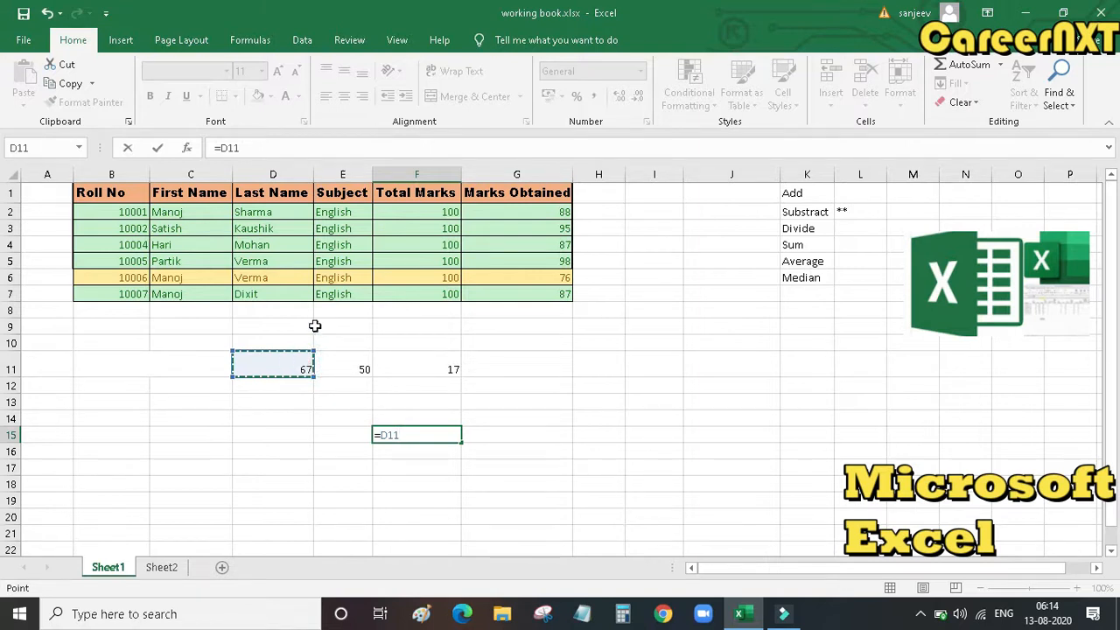
{"action": "mouse_move", "coordinate": [784, 614]}
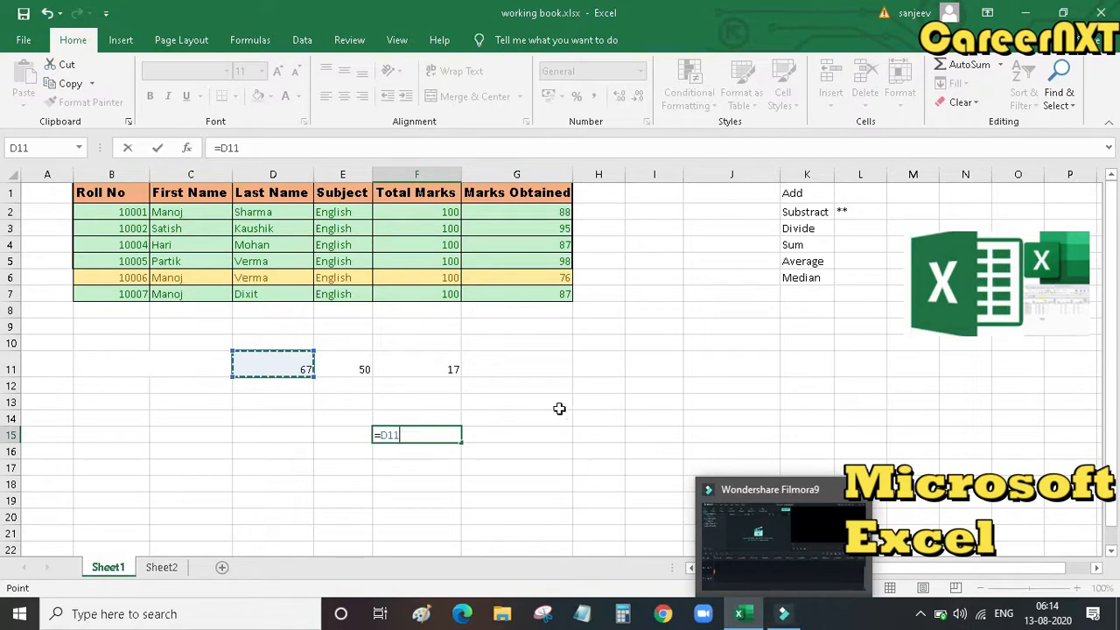
{"action": "type", "text": "+"}
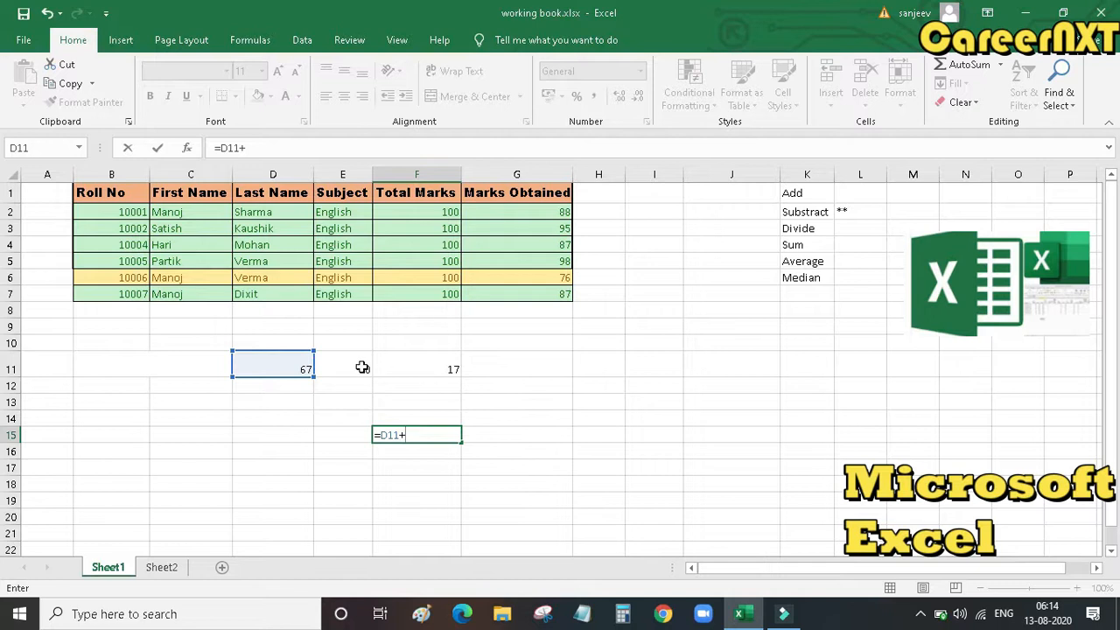
{"action": "left_click", "coordinate": [363, 367]}
{"action": "key", "text": "Return"}
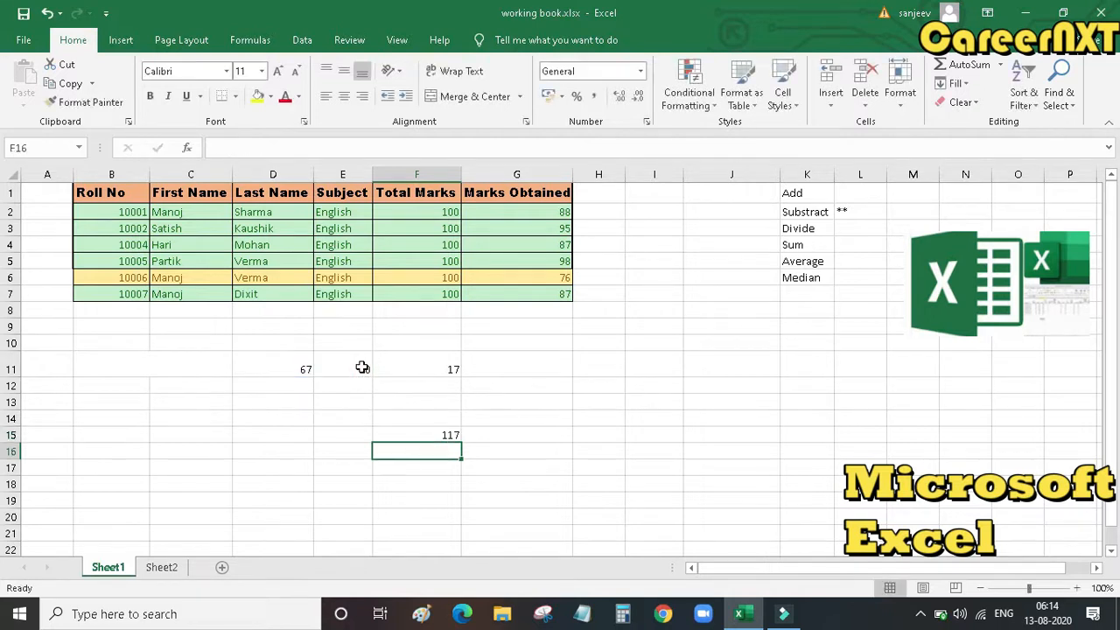
{"action": "left_click", "coordinate": [398, 431]}
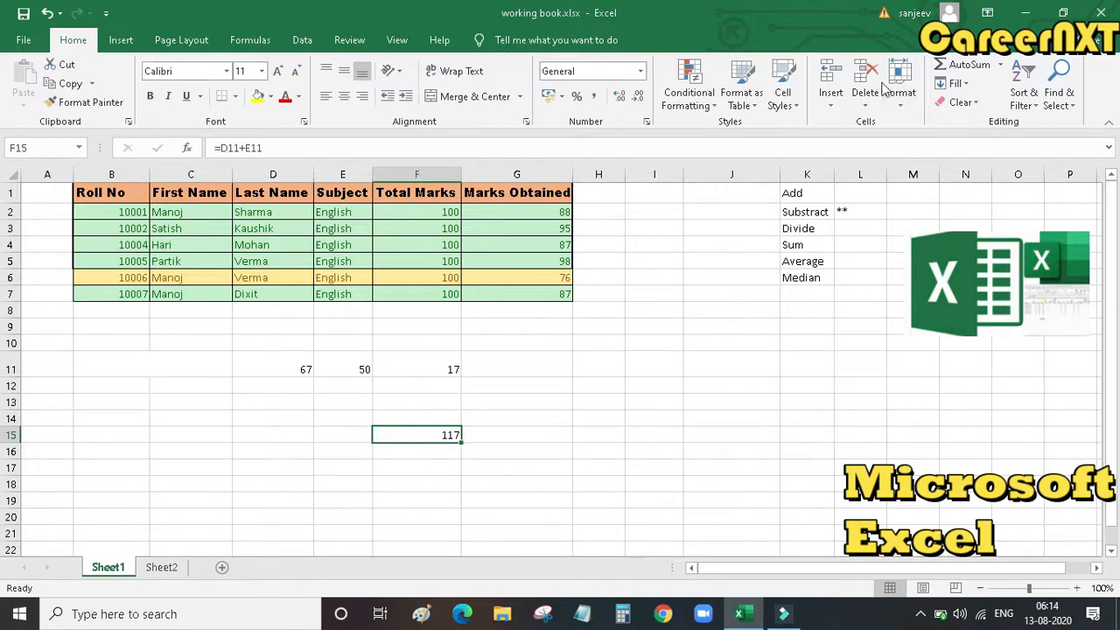
Mark the Add entry in the operations list by entering ** beside it in cell L1
{"action": "left_click", "coordinate": [843, 193]}
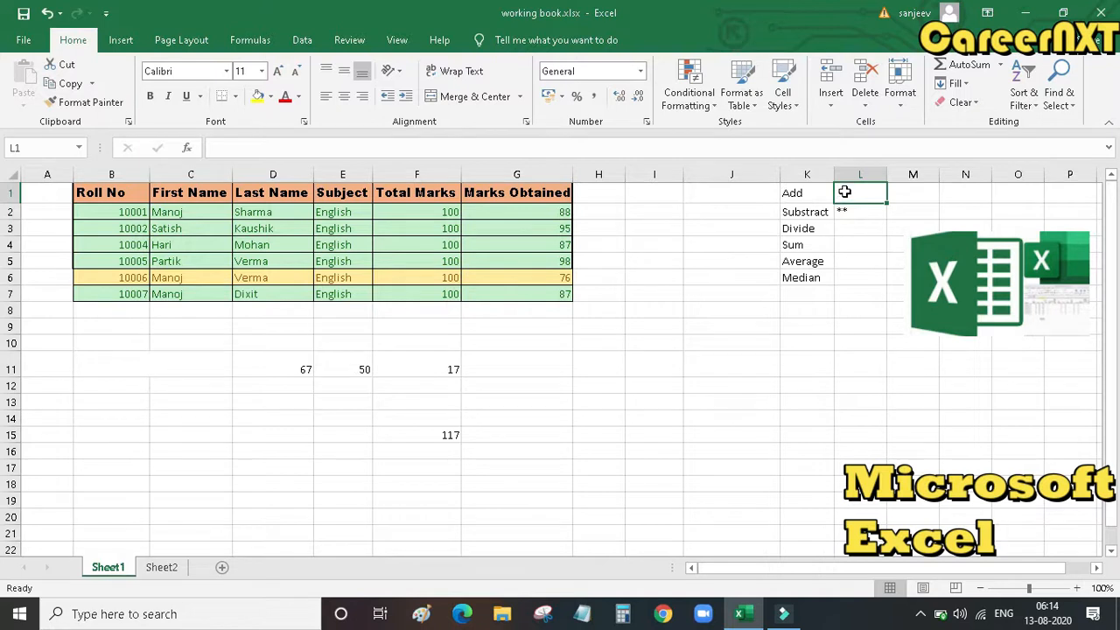
{"action": "type", "text": "**"}
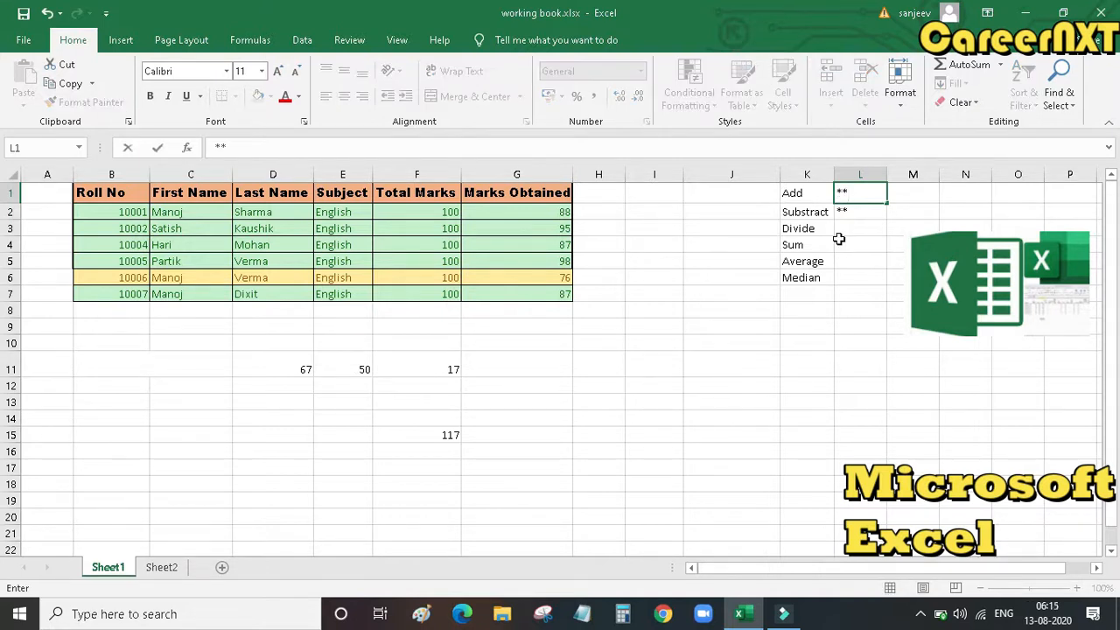
{"action": "left_click", "coordinate": [838, 230]}
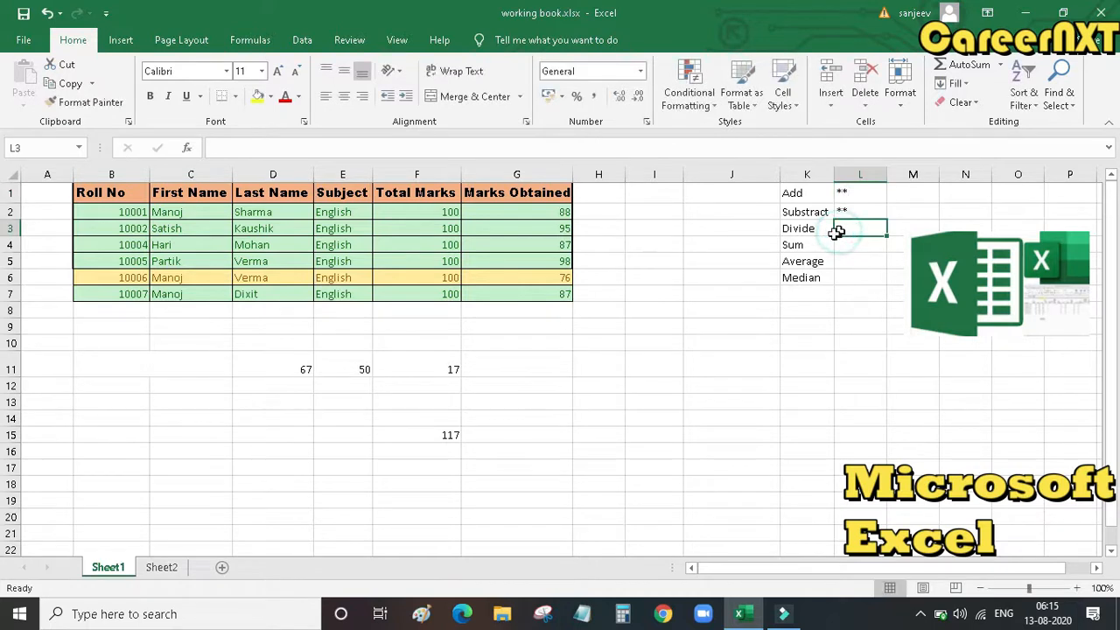
Enter the formula =D11/E11 in cell F13 and mark the Divide entry with ** in cell L3
{"action": "left_click", "coordinate": [435, 404]}
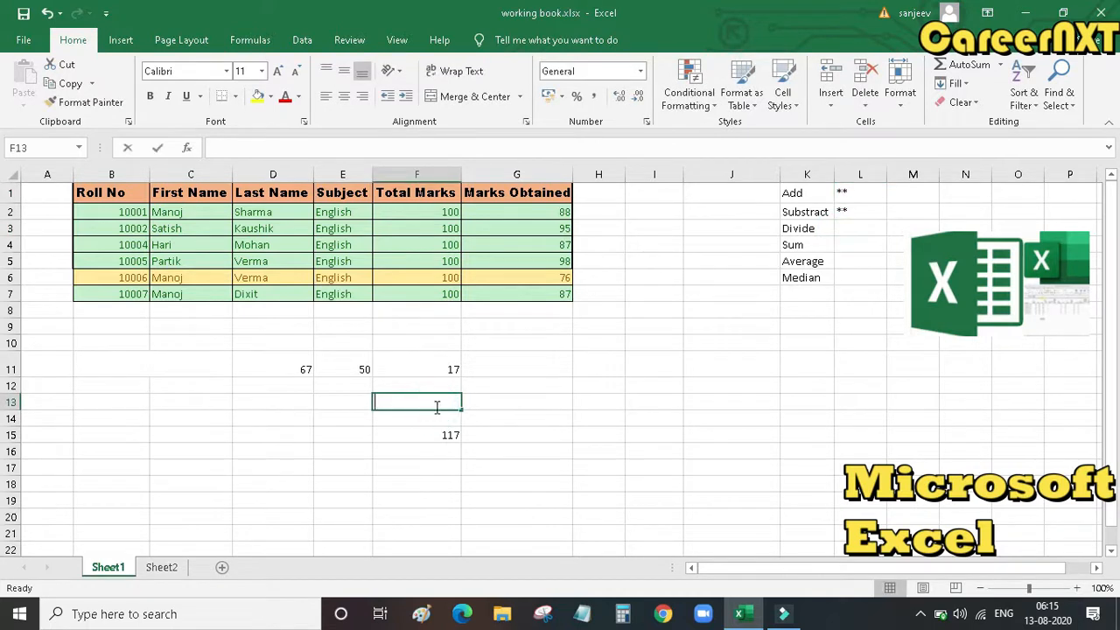
{"action": "type", "text": "="}
{"action": "left_click", "coordinate": [300, 369]}
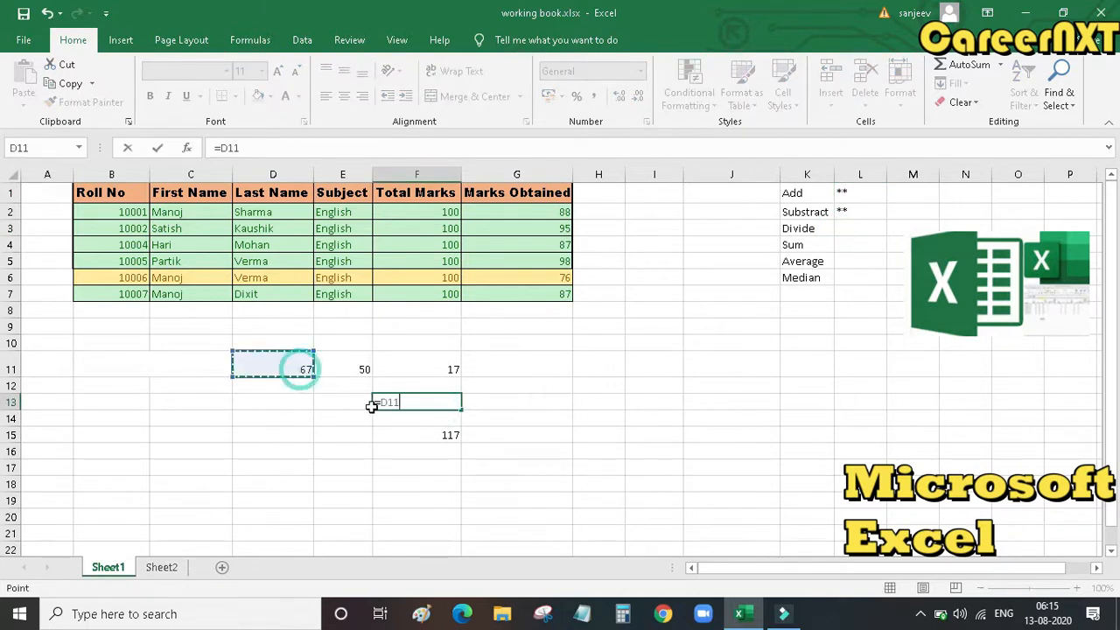
{"action": "type", "text": "/"}
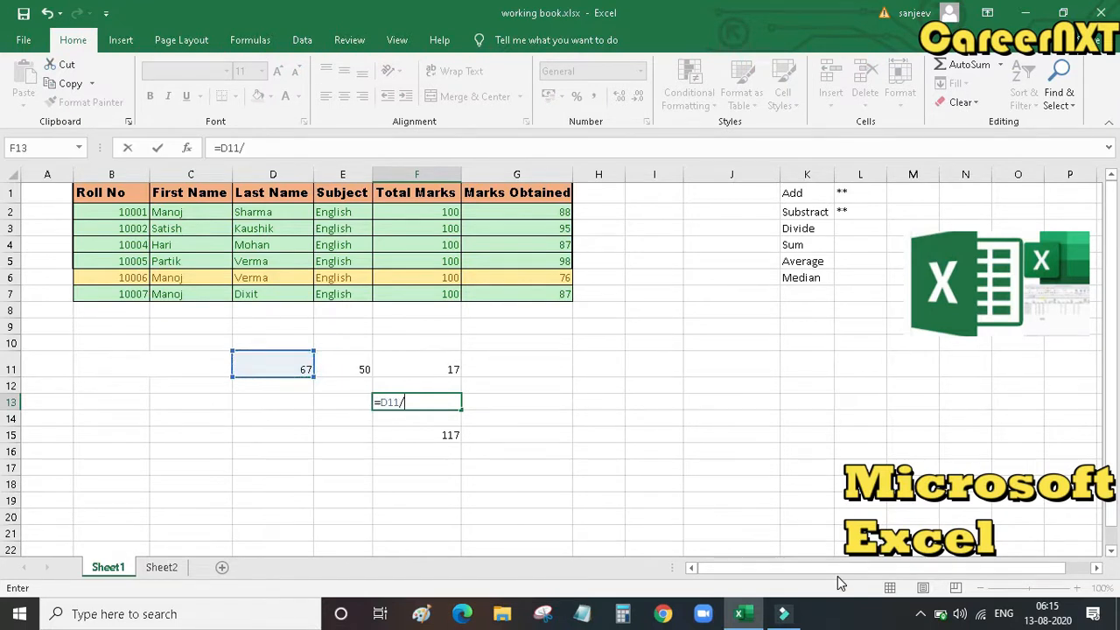
{"action": "left_click", "coordinate": [340, 368]}
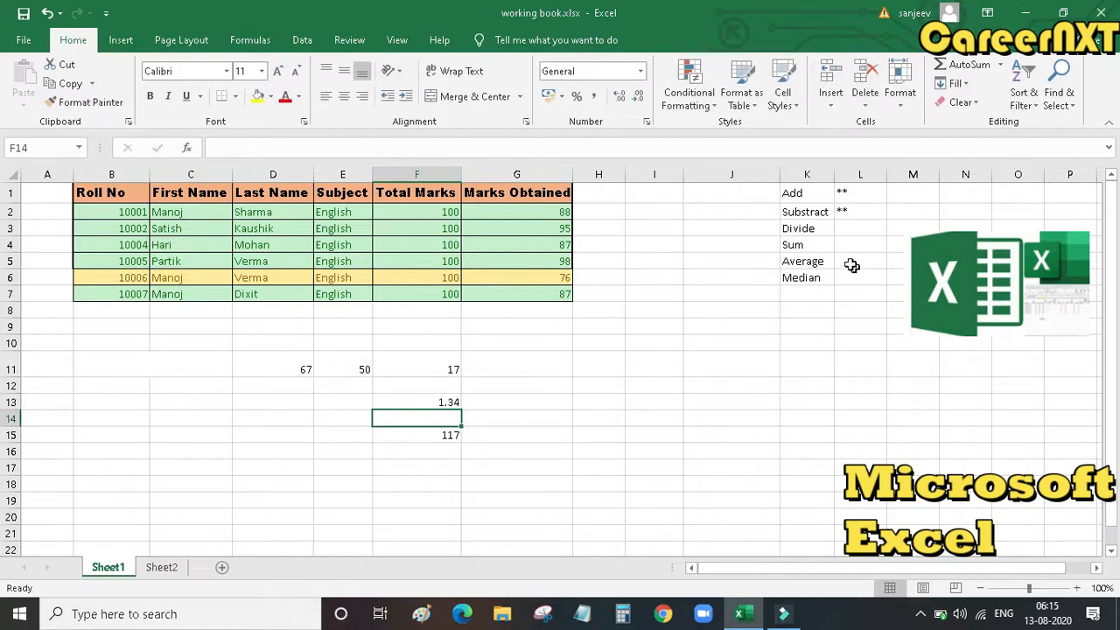
{"action": "left_click", "coordinate": [837, 228]}
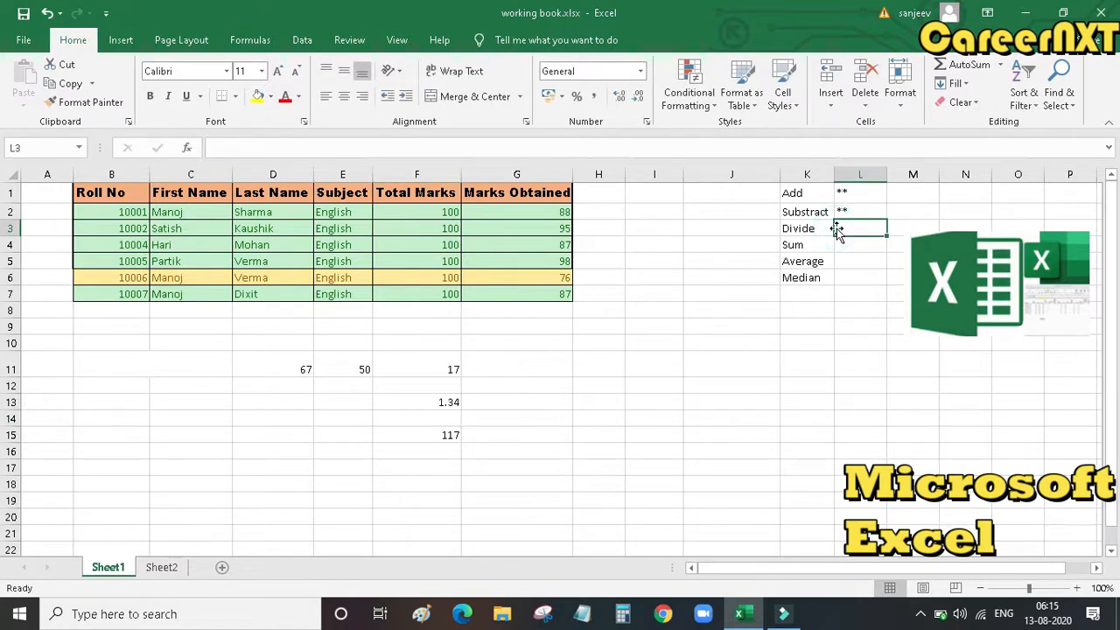
{"action": "type", "text": "**"}
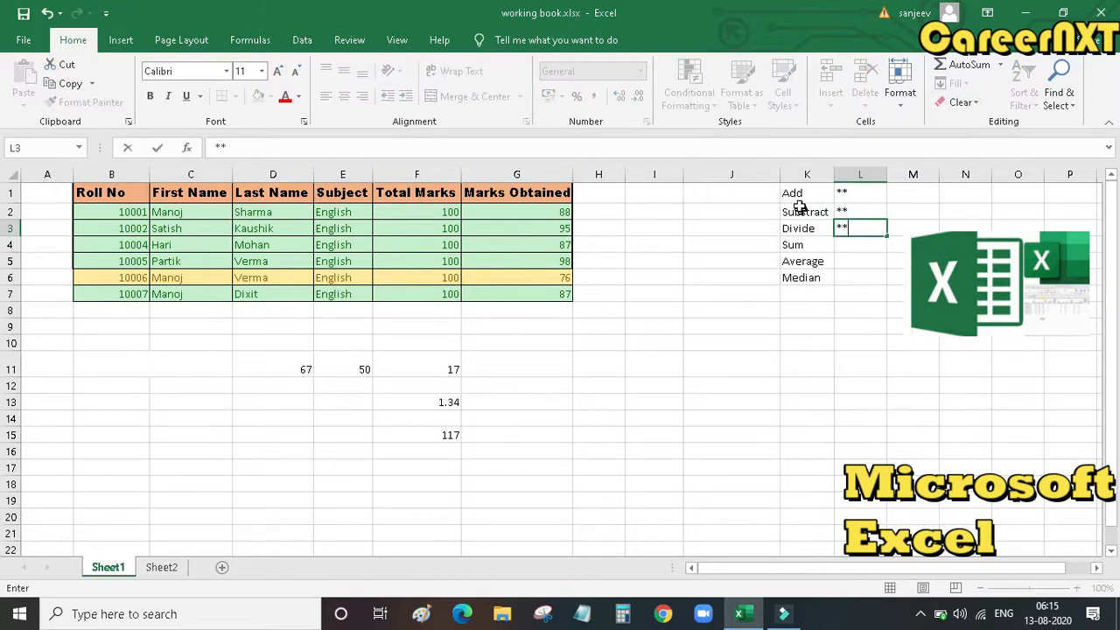
Review the marked entries in the operations list and the values in the Marks Obtained and Total Marks columns
{"action": "left_click_drag", "start_coordinate": [794, 195], "coordinate": [840, 226]}
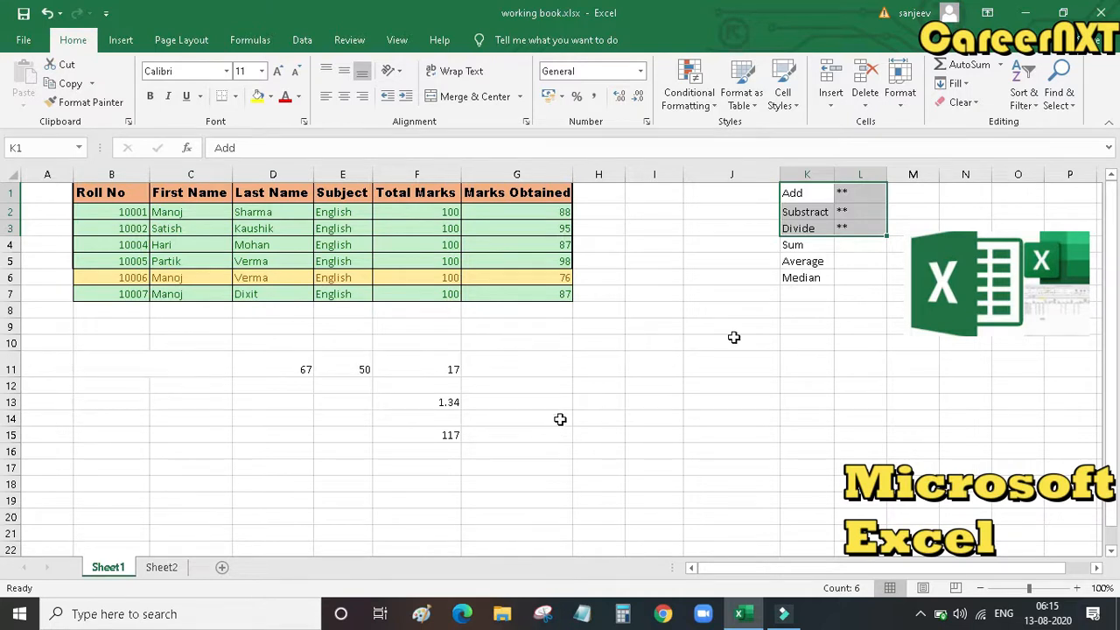
{"action": "left_click", "coordinate": [860, 247]}
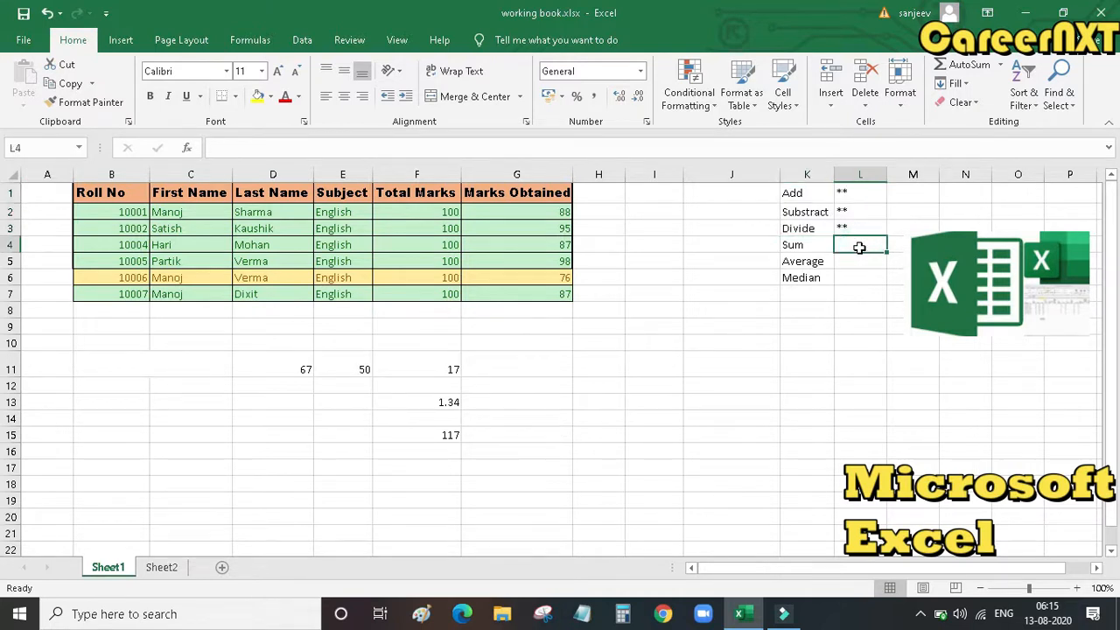
{"action": "left_click", "coordinate": [541, 213]}
{"action": "left_click_drag", "start_coordinate": [540, 214], "coordinate": [547, 293]}
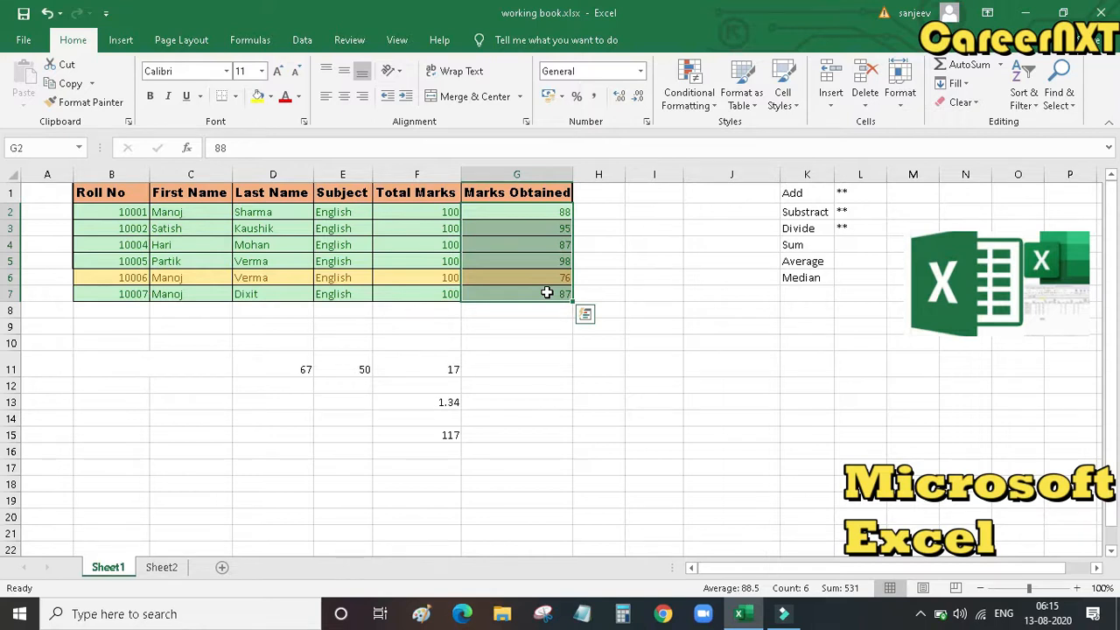
{"action": "left_click_drag", "start_coordinate": [440, 218], "coordinate": [435, 310]}
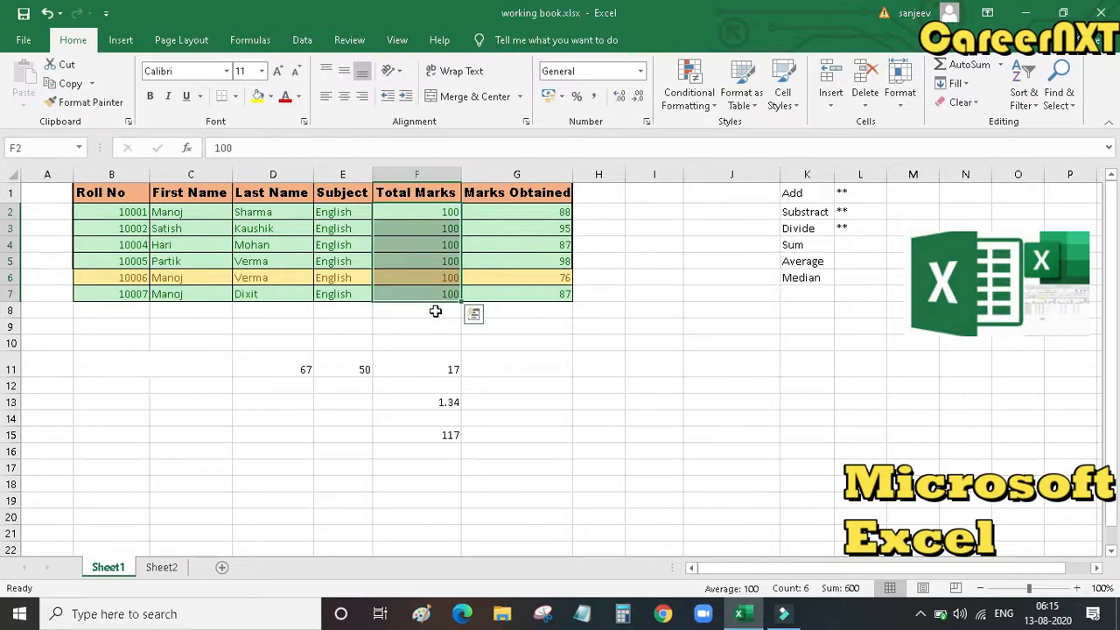
{"action": "left_click", "coordinate": [637, 468]}
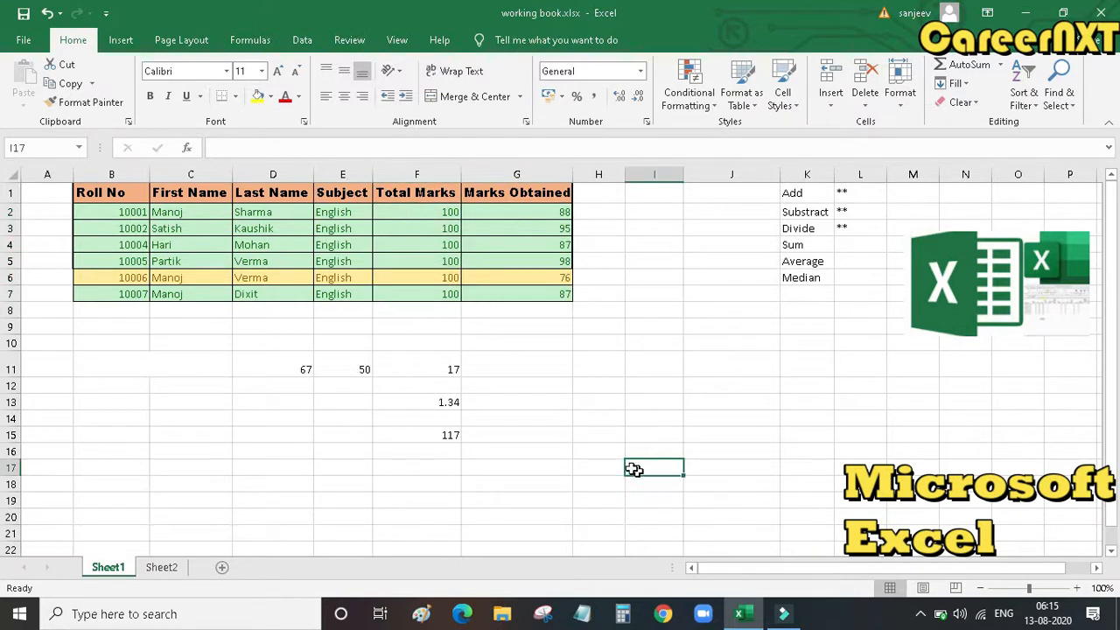
Total the Total Marks values in F2:F7 with the AutoSum Sum function, placing the result in cell F8
{"action": "left_click_drag", "start_coordinate": [430, 211], "coordinate": [427, 292]}
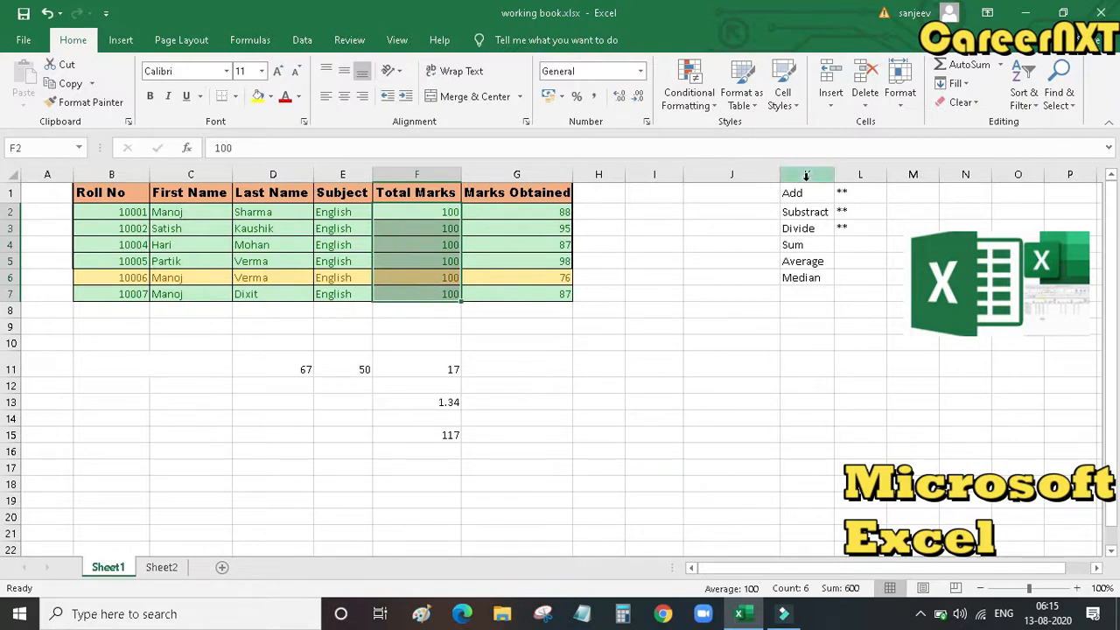
{"action": "left_click", "coordinate": [1003, 66]}
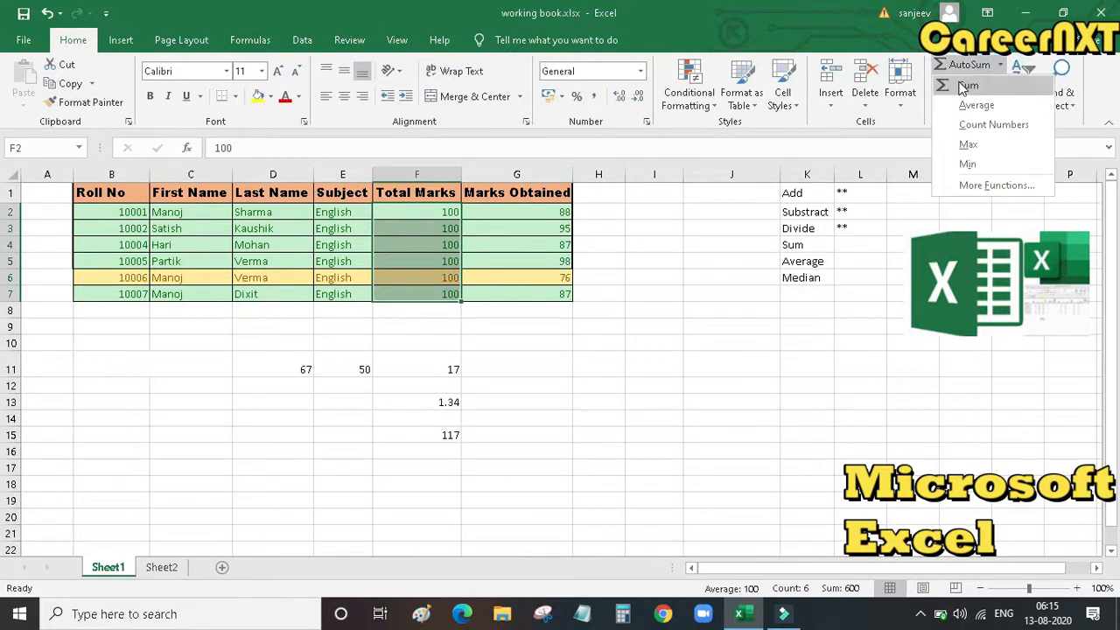
{"action": "left_click", "coordinate": [967, 85]}
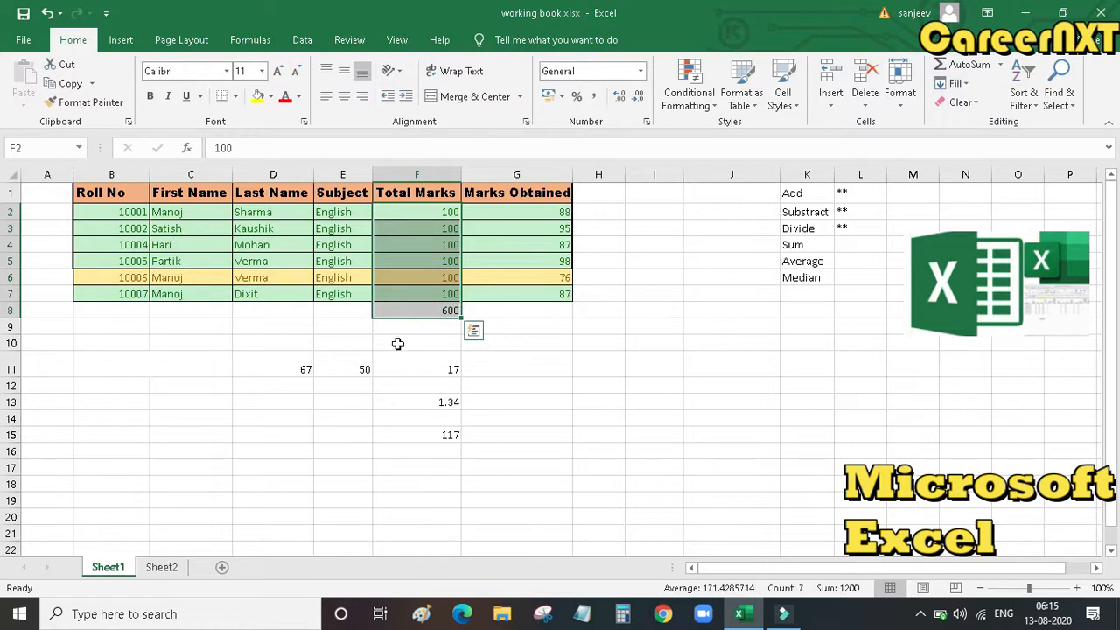
{"action": "left_click", "coordinate": [400, 311]}
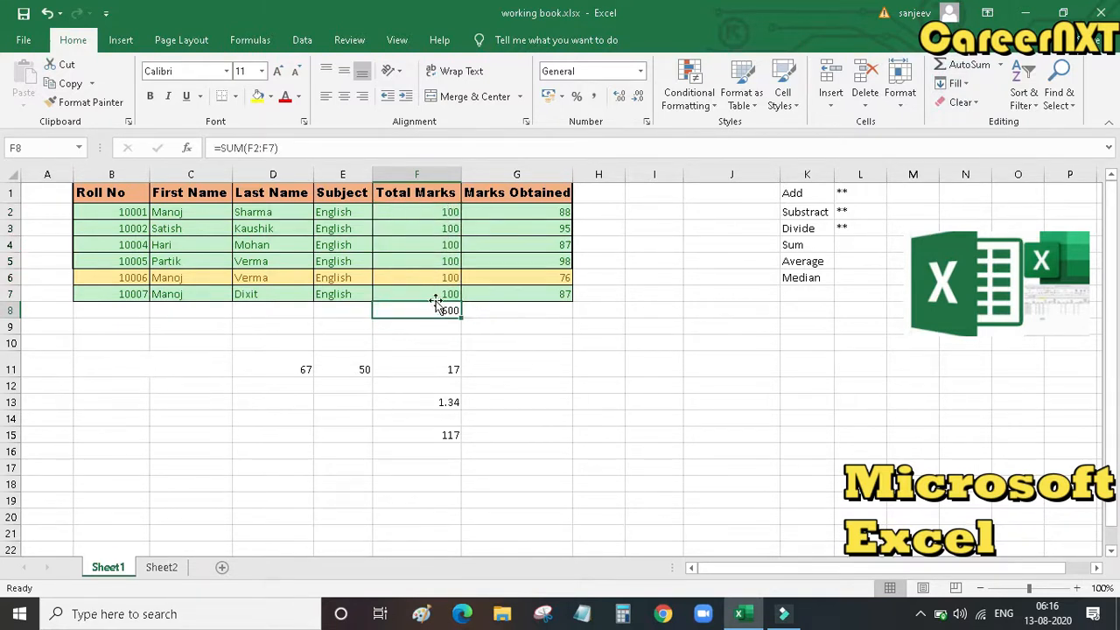
Examine the SUM formula in cell F8 and each Total Marks cell from F2 to F7 that it adds
{"action": "left_click_drag", "start_coordinate": [436, 220], "coordinate": [433, 291]}
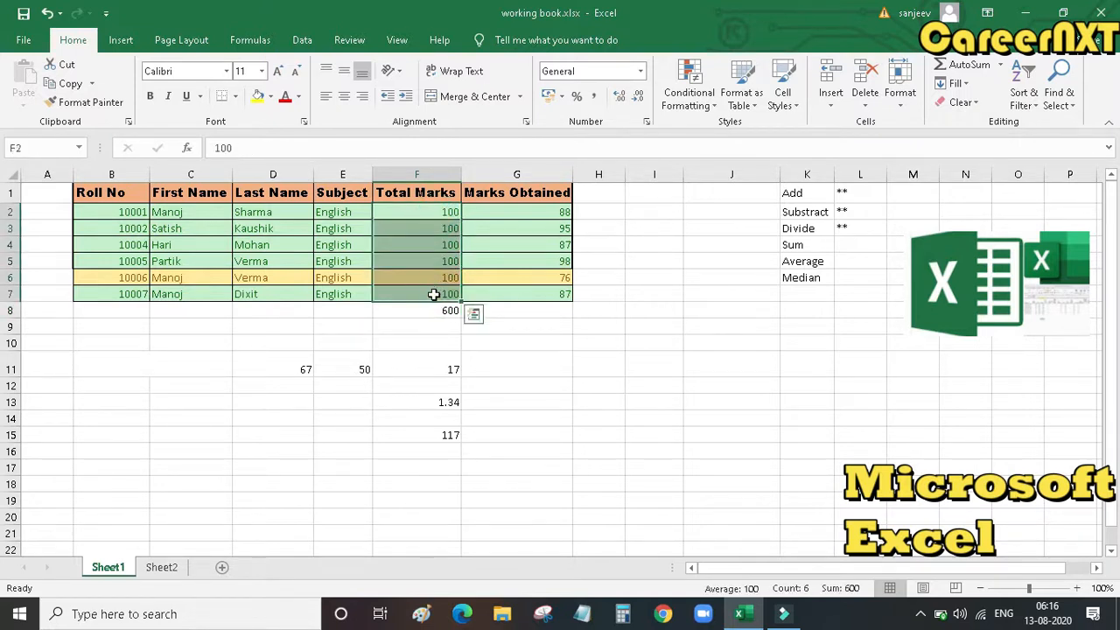
{"action": "left_click", "coordinate": [433, 314]}
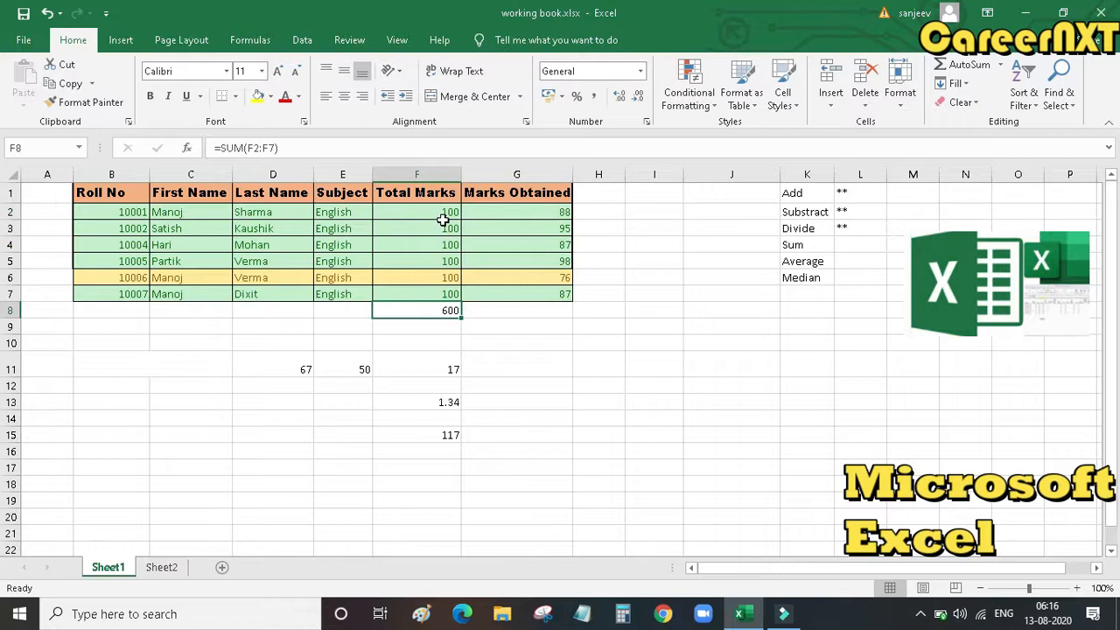
{"action": "left_click", "coordinate": [438, 214]}
{"action": "left_click", "coordinate": [434, 228]}
{"action": "left_click", "coordinate": [424, 246]}
{"action": "left_click", "coordinate": [424, 261]}
{"action": "left_click", "coordinate": [424, 277]}
{"action": "left_click", "coordinate": [423, 294]}
{"action": "left_click", "coordinate": [430, 310]}
Sum the Marks Obtained values in cell G8 by listing each cell separately: =SUM(G2,G3,G4,G5,G6,G7)
{"action": "left_click", "coordinate": [515, 312]}
{"action": "type", "text": "="}
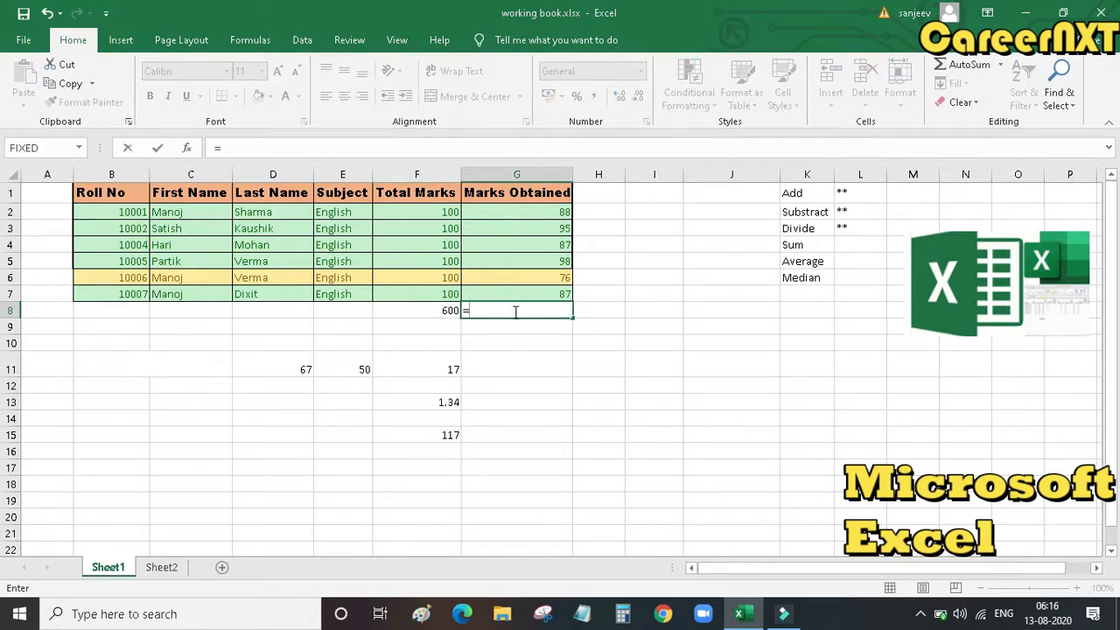
{"action": "type", "text": "s"}
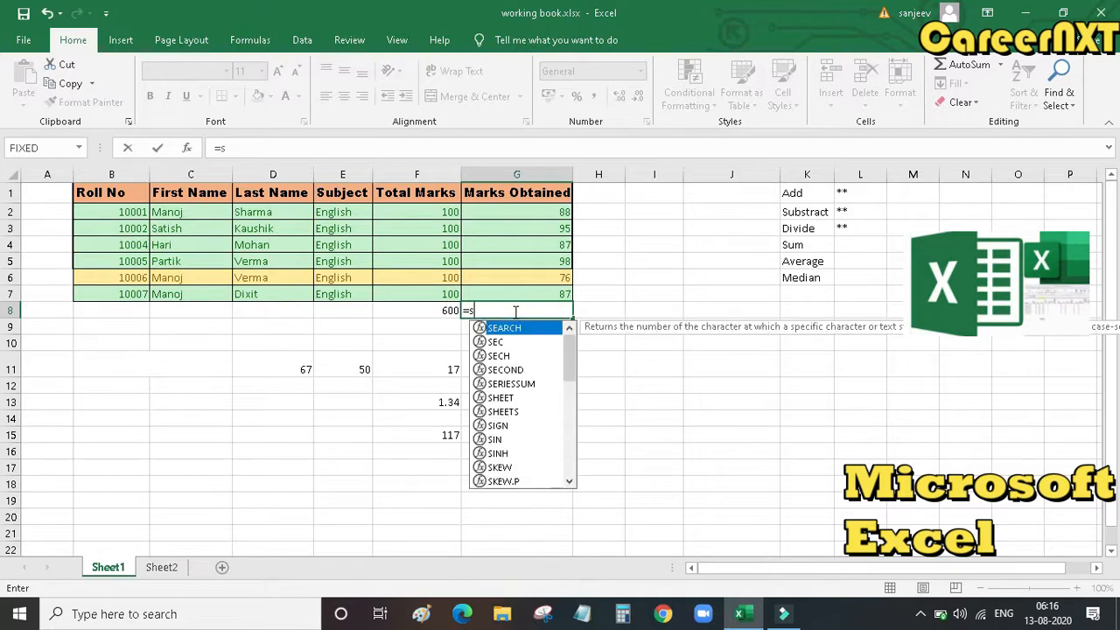
{"action": "type", "text": "un"}
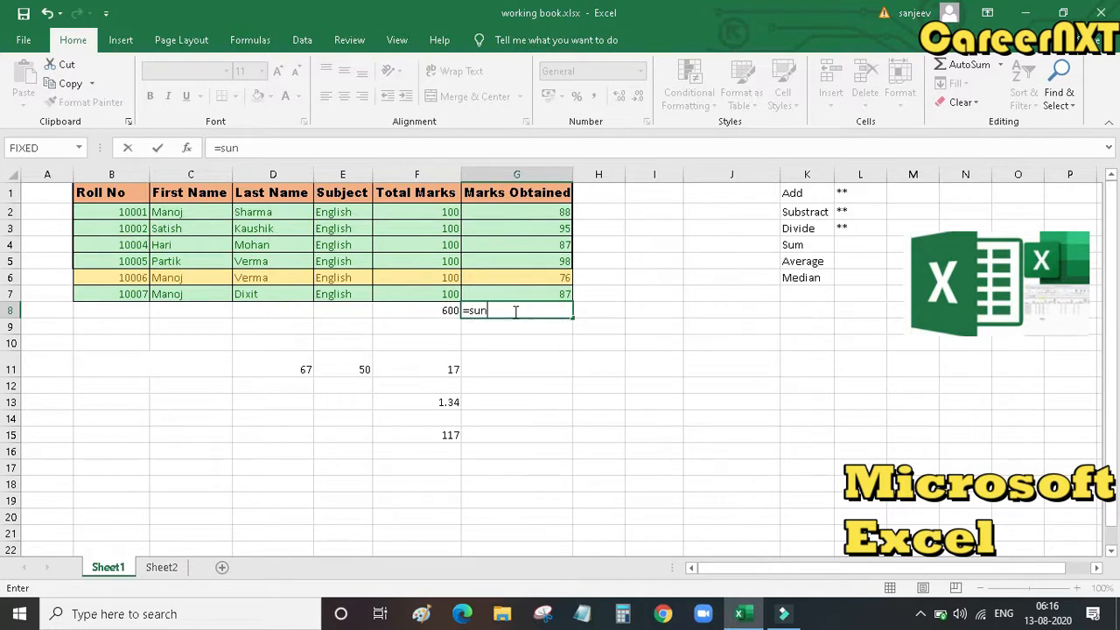
{"action": "key", "text": "BackSpace"}
{"action": "type", "text": "m"}
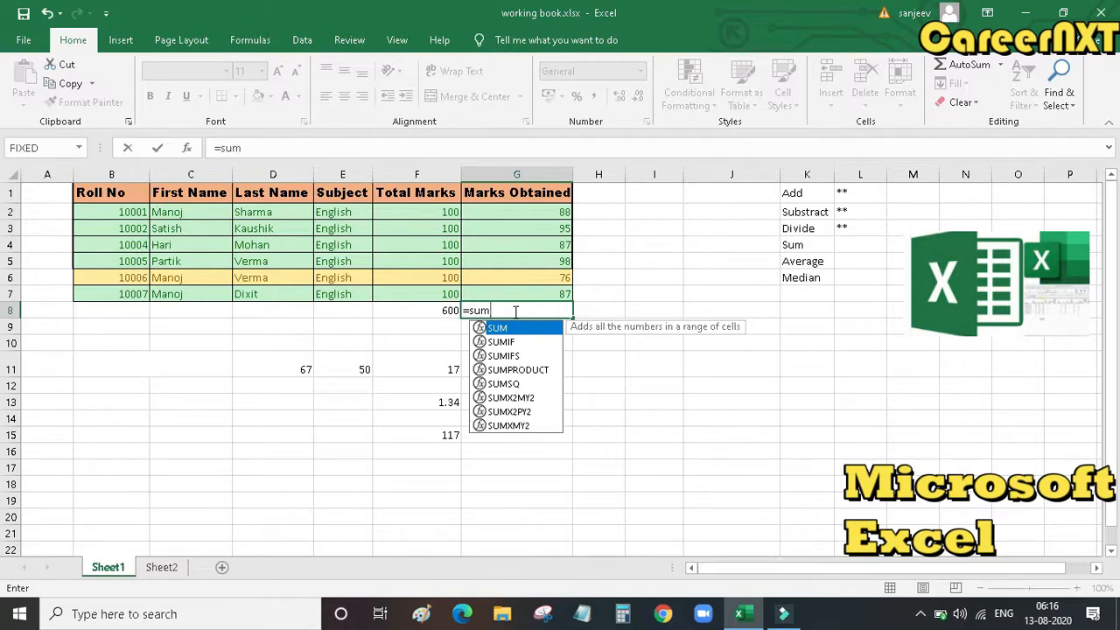
{"action": "type", "text": "("}
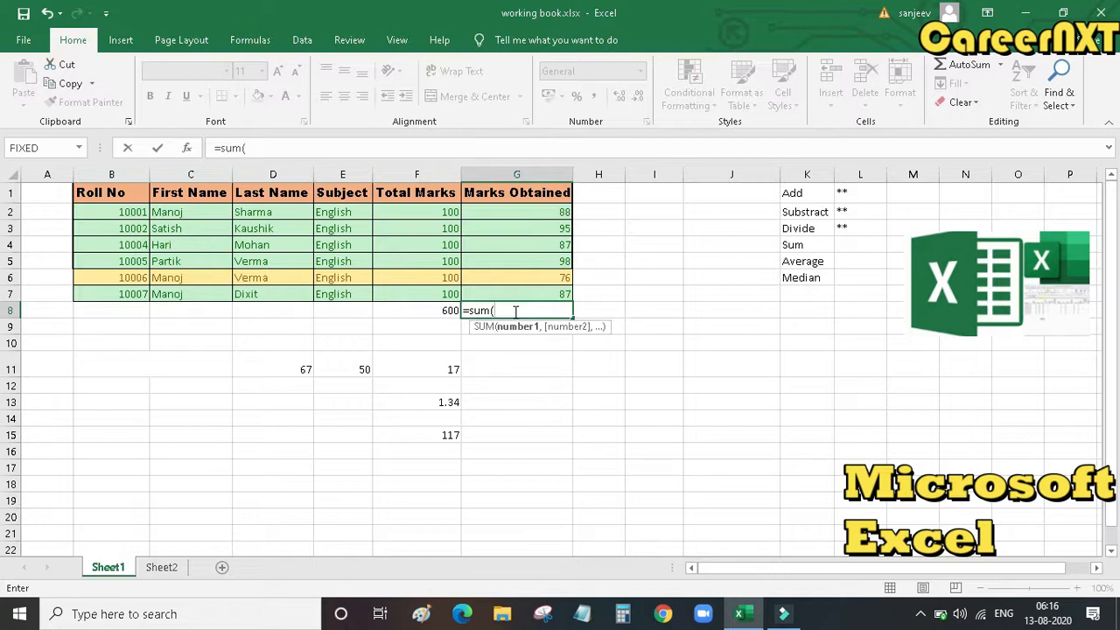
{"action": "key", "text": "Up"}
{"action": "key", "text": "Up"}
{"action": "key", "text": "Up"}
{"action": "key", "text": "Up"}
{"action": "key", "text": "Up"}
{"action": "key", "text": "Up"}
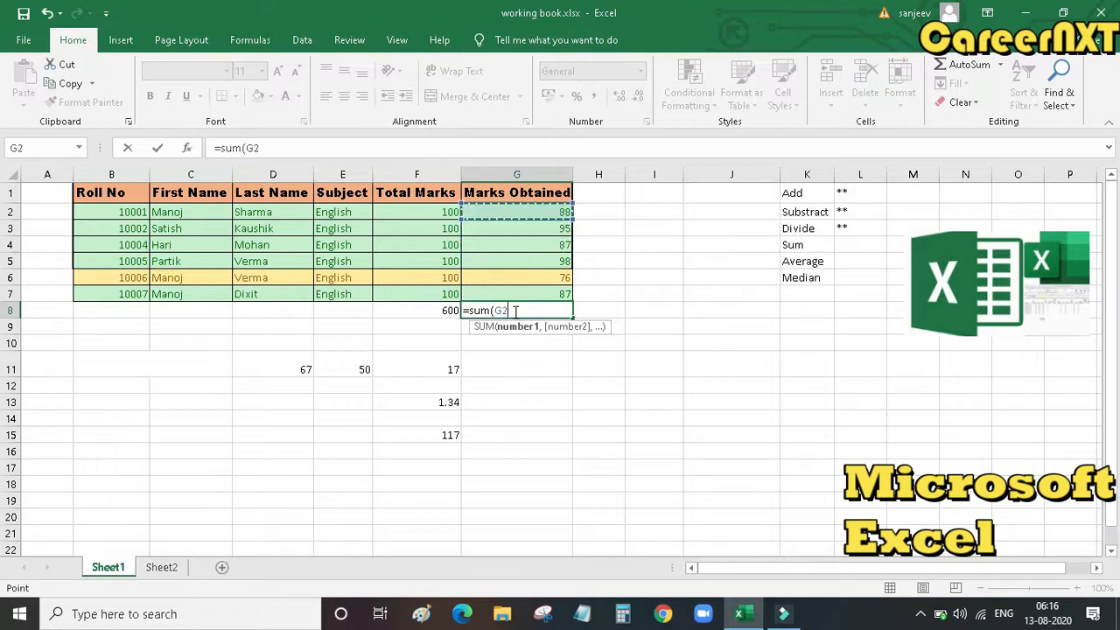
{"action": "type", "text": ","}
{"action": "key", "text": "Down"}
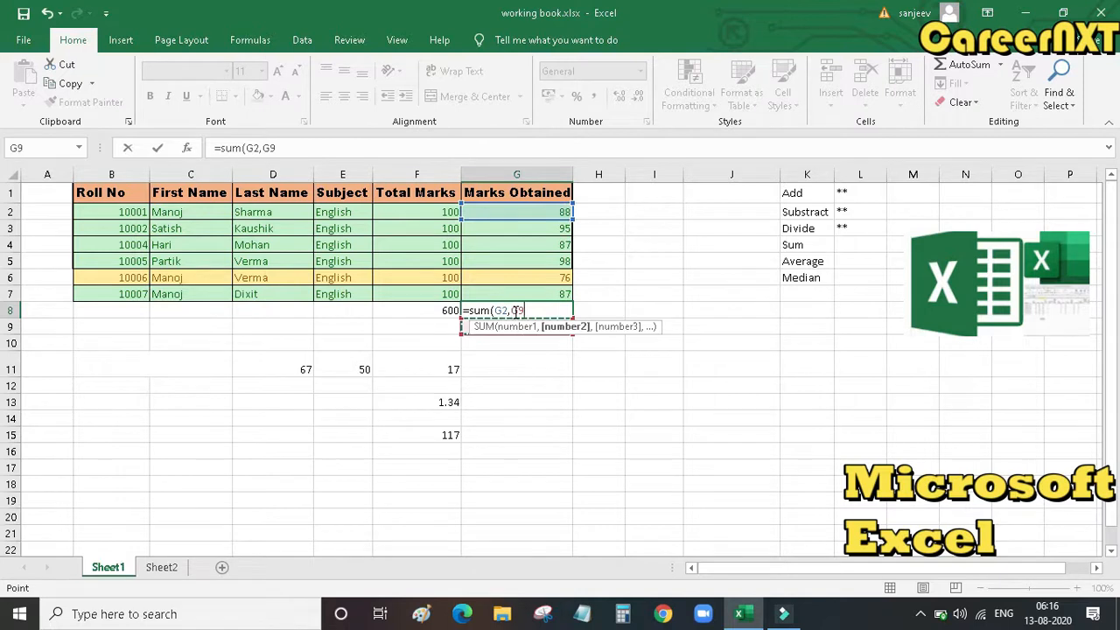
{"action": "key", "text": "Up"}
{"action": "key", "text": "Up"}
{"action": "key", "text": "Up"}
{"action": "key", "text": "Up"}
{"action": "key", "text": "Up"}
{"action": "key", "text": "Up"}
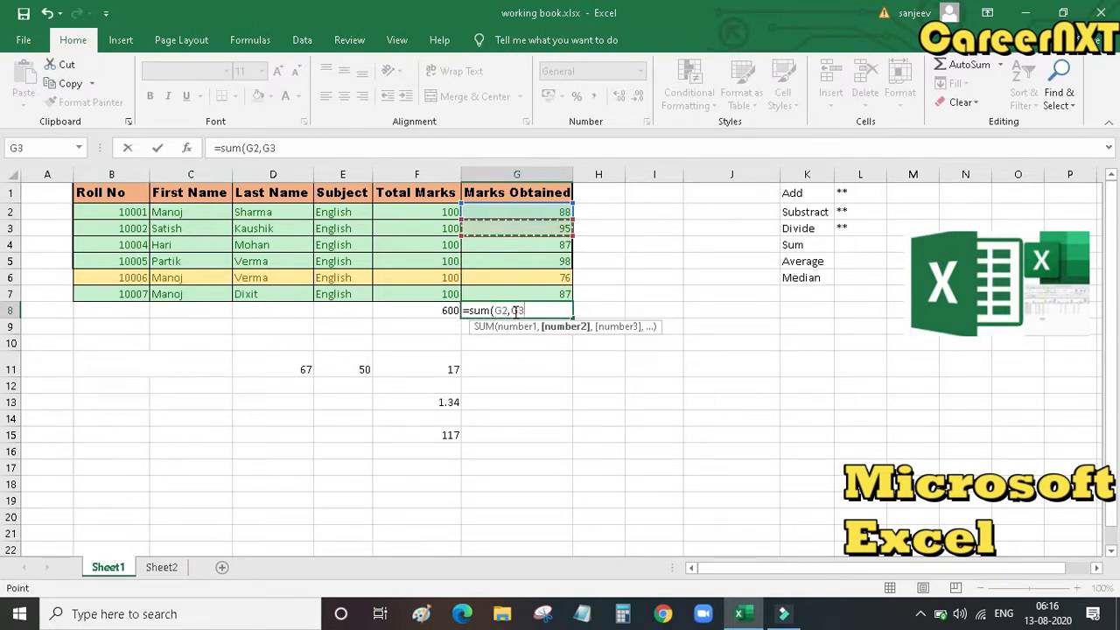
{"action": "type", "text": ","}
{"action": "key", "text": "Up"}
{"action": "key", "text": "Up"}
{"action": "key", "text": "Up"}
{"action": "key", "text": "Up"}
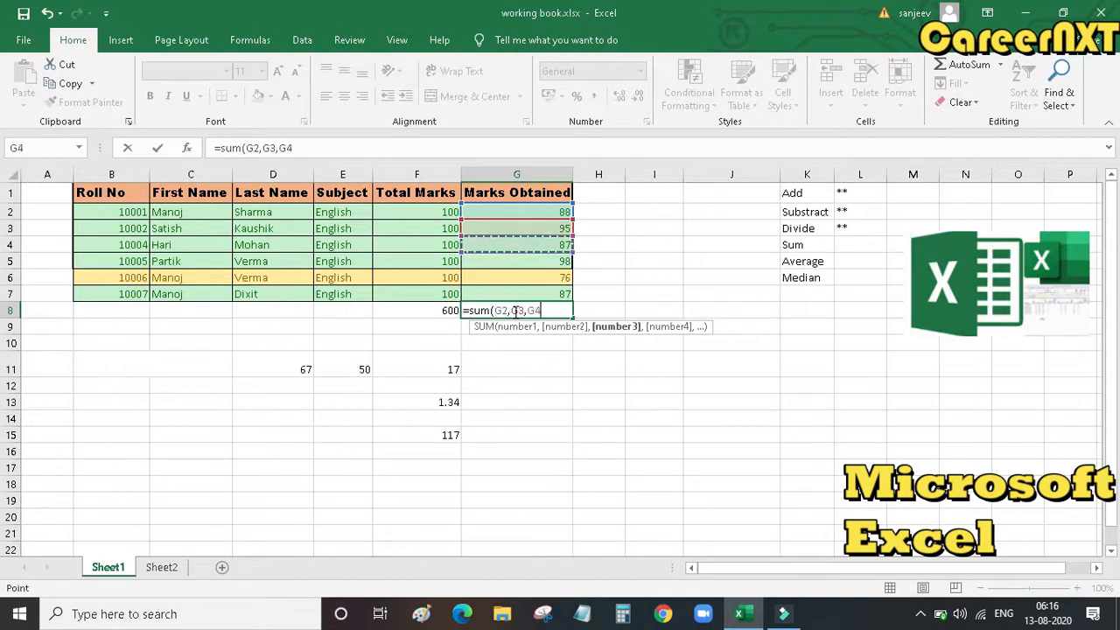
{"action": "type", "text": ","}
{"action": "key", "text": "Up"}
{"action": "key", "text": "Up"}
{"action": "key", "text": "Up"}
{"action": "key", "text": "Up"}
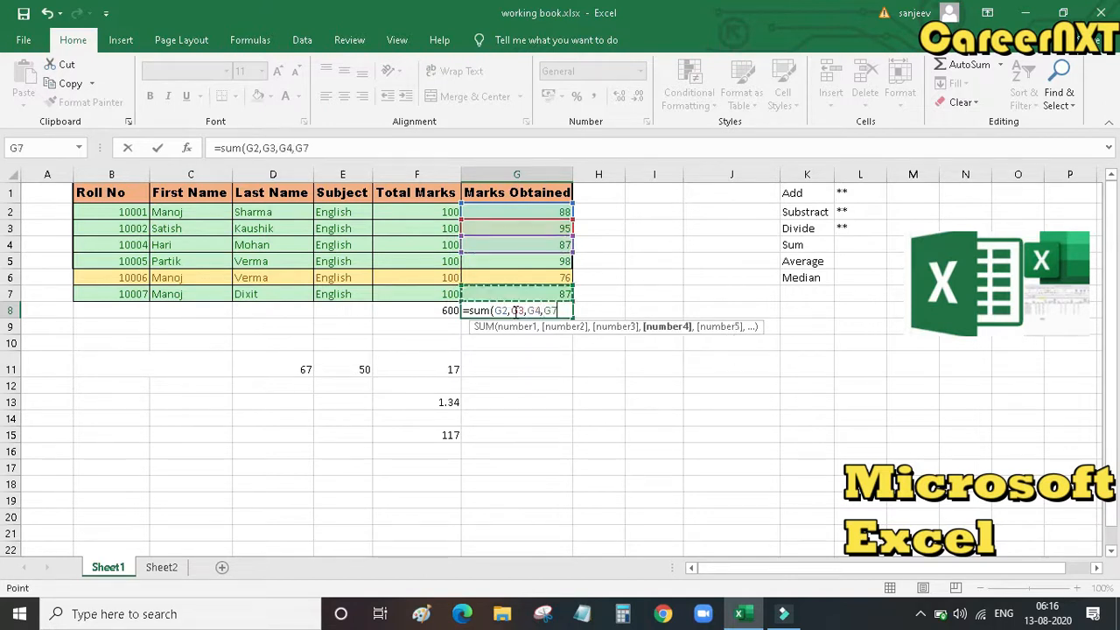
{"action": "key", "text": "Down"}
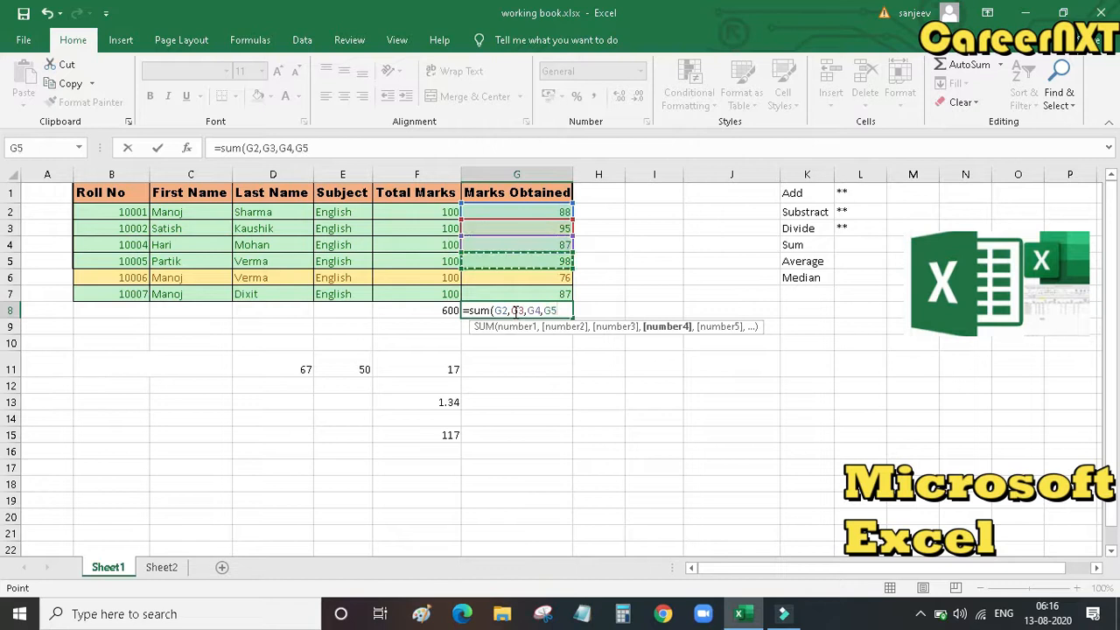
{"action": "type", "text": ","}
{"action": "key", "text": "Up"}
{"action": "key", "text": "Up"}
{"action": "type", "text": ","}
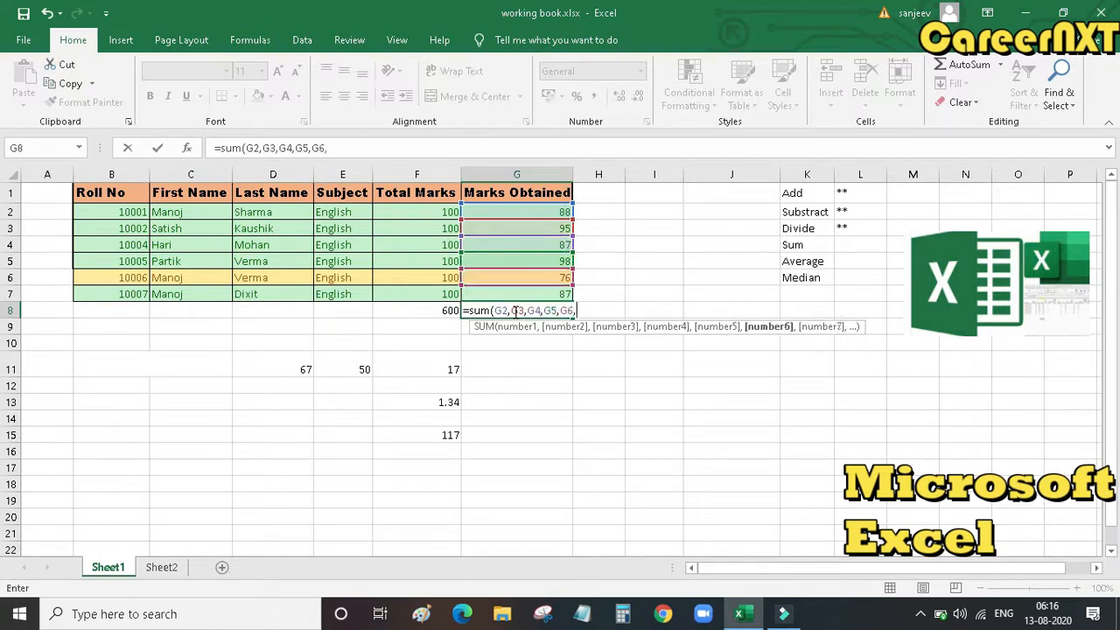
{"action": "key", "text": "Up"}
{"action": "key", "text": "Up"}
{"action": "key", "text": "Down"}
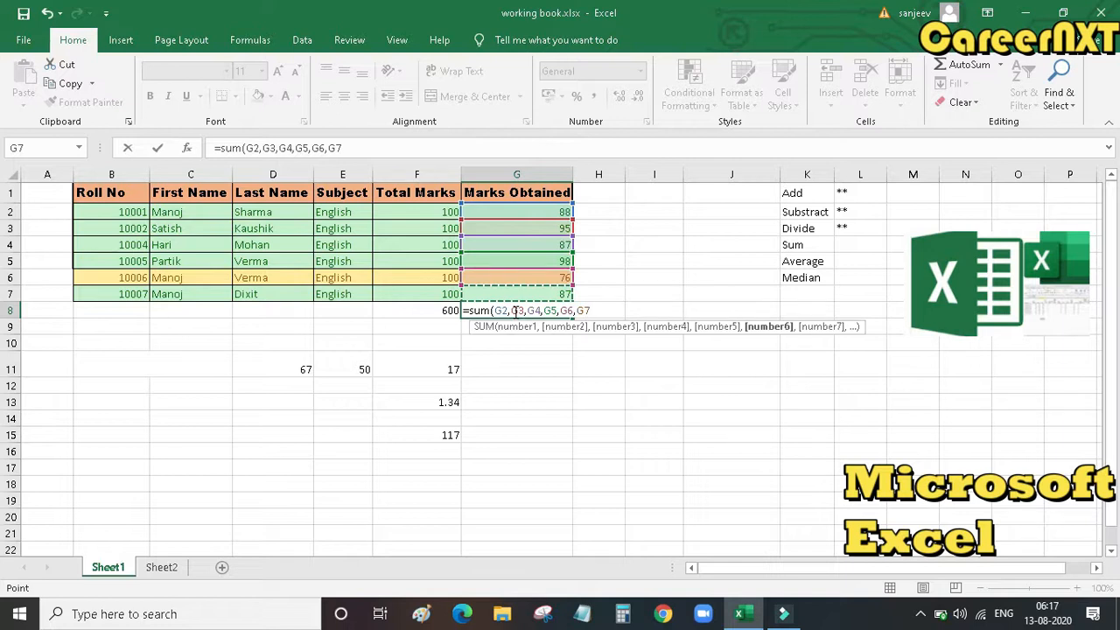
{"action": "type", "text": ")"}
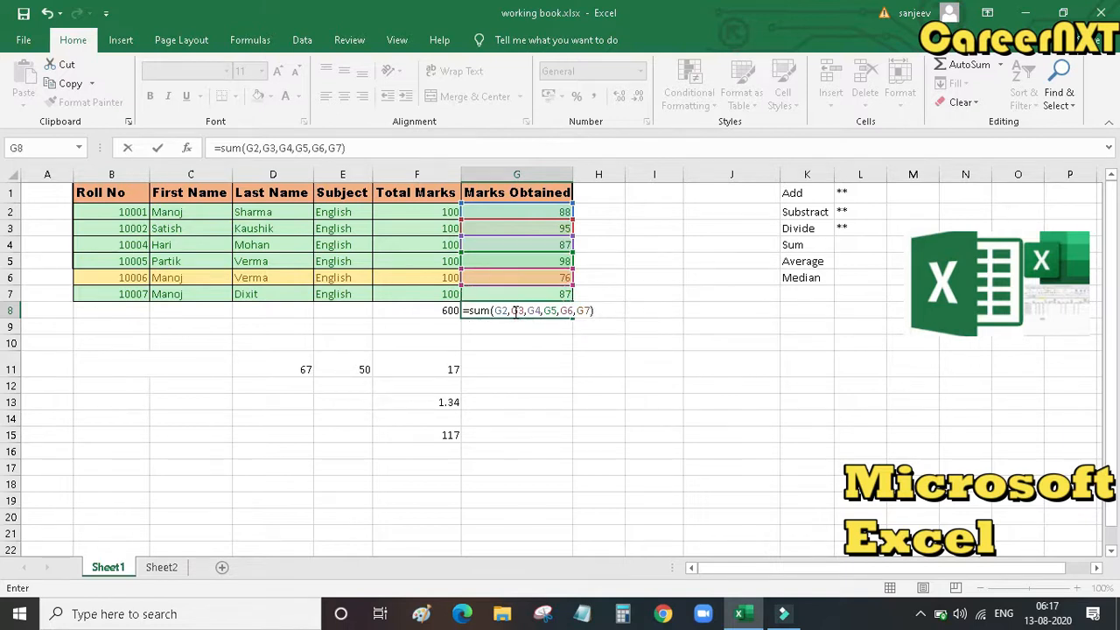
{"action": "key", "text": "Return"}
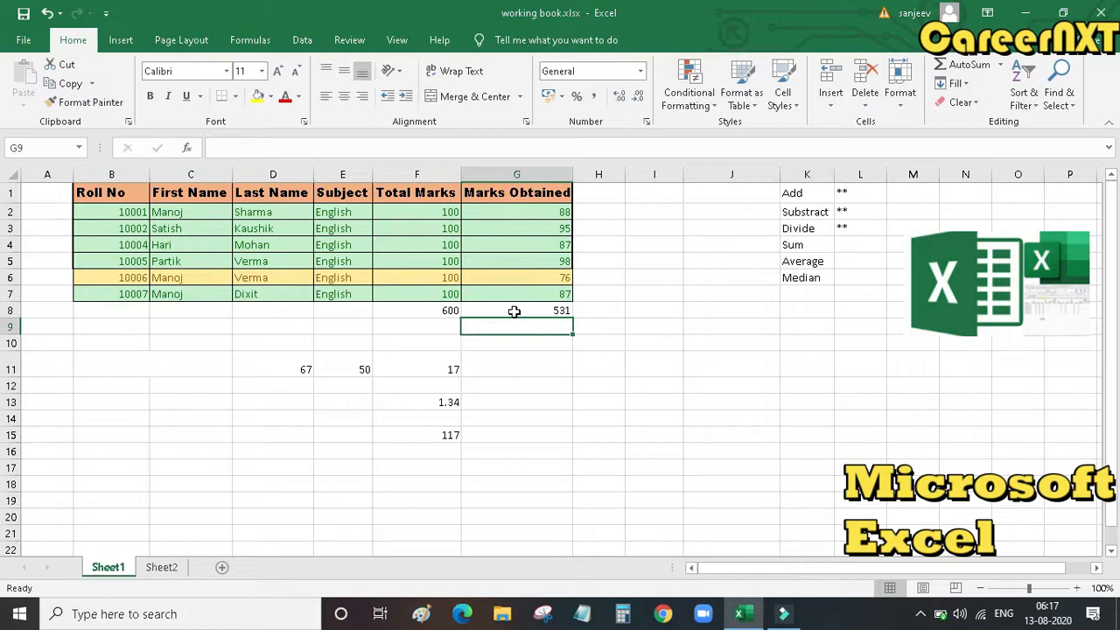
Review the individual cell references in the SUM formula of cell G8, leaving the formula as it is
{"action": "left_click", "coordinate": [515, 312]}
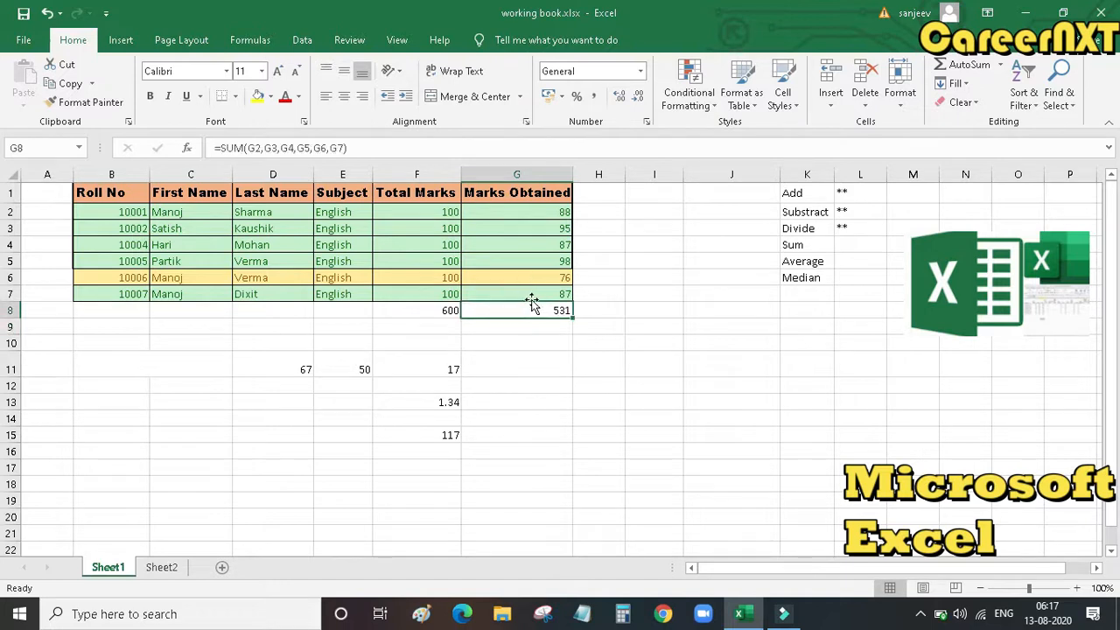
{"action": "left_click_drag", "start_coordinate": [362, 148], "coordinate": [190, 147]}
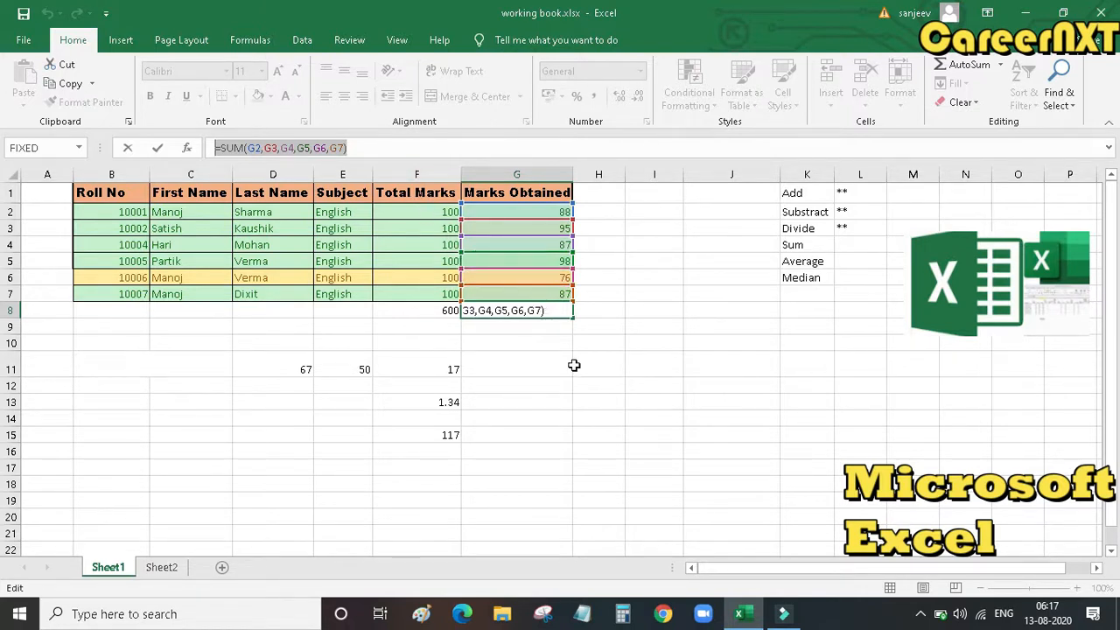
{"action": "key", "text": "ctrl+Return"}
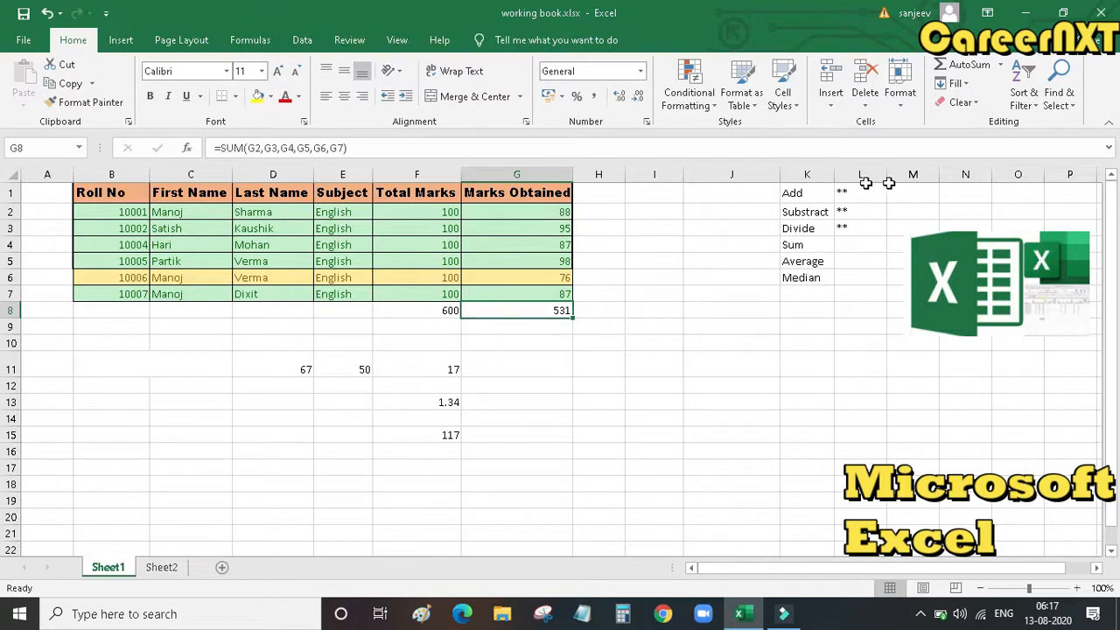
{"action": "left_click_drag", "start_coordinate": [656, 193], "coordinate": [630, 545]}
{"action": "left_click_drag", "start_coordinate": [1111, 508], "coordinate": [1102, 183]}
Replace the formula in cell G8 with the range version =SUM(G2:G7) and review it
{"action": "left_click", "coordinate": [540, 308]}
{"action": "type", "text": "=sum("}
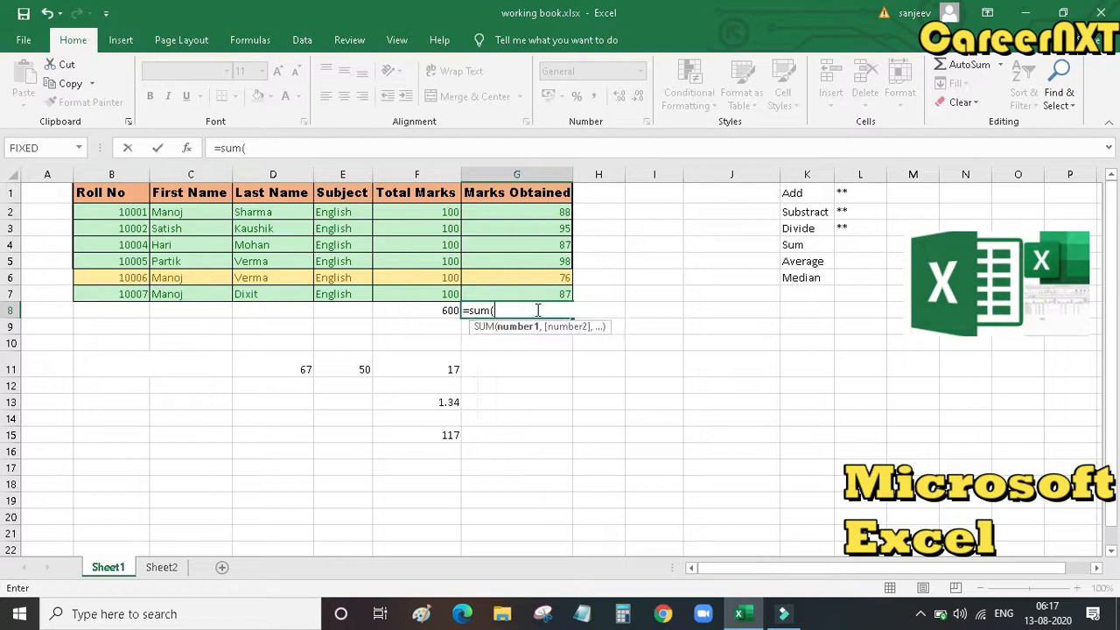
{"action": "key", "text": "Up"}
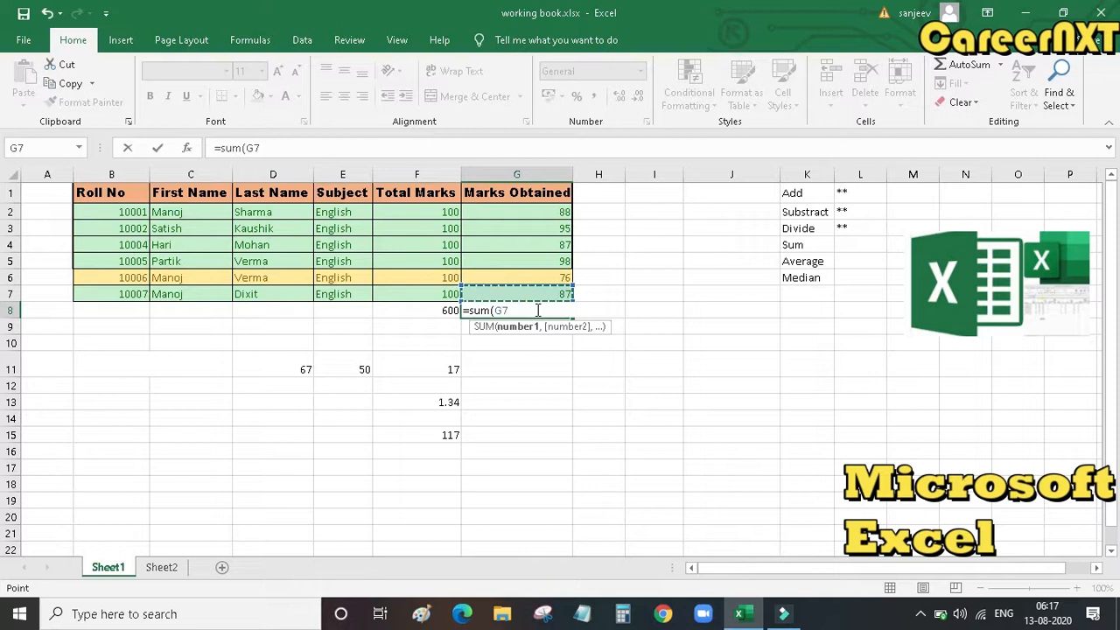
{"action": "key", "text": "shift+Up"}
{"action": "key", "text": "shift+Up"}
{"action": "key", "text": "shift+Up"}
{"action": "key", "text": "shift+Up"}
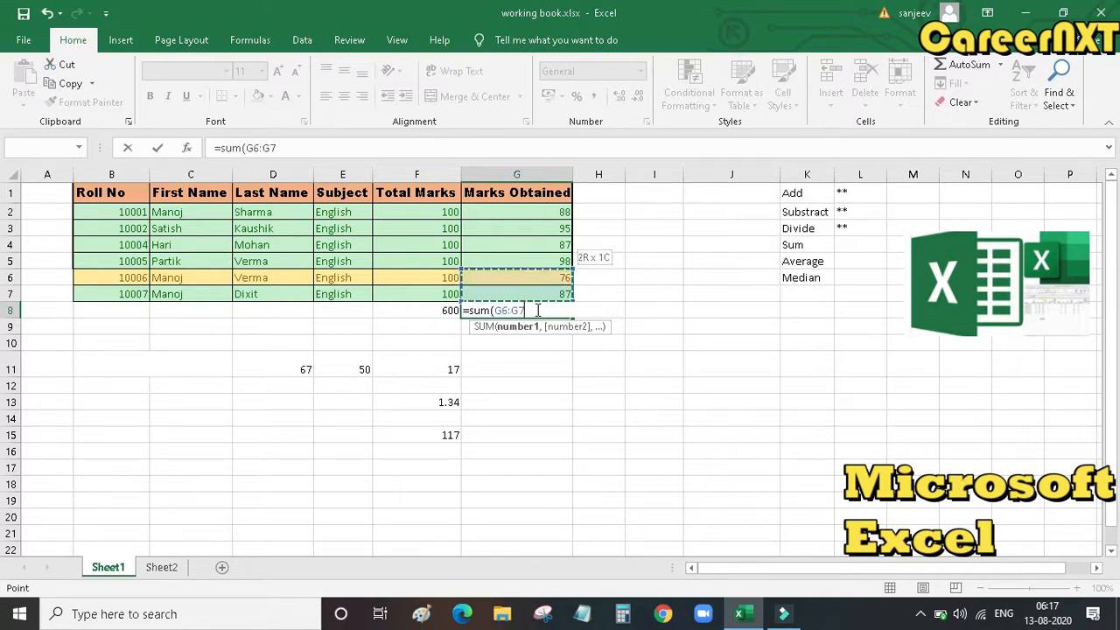
{"action": "key", "text": "shift+Up"}
{"action": "type", "text": ")"}
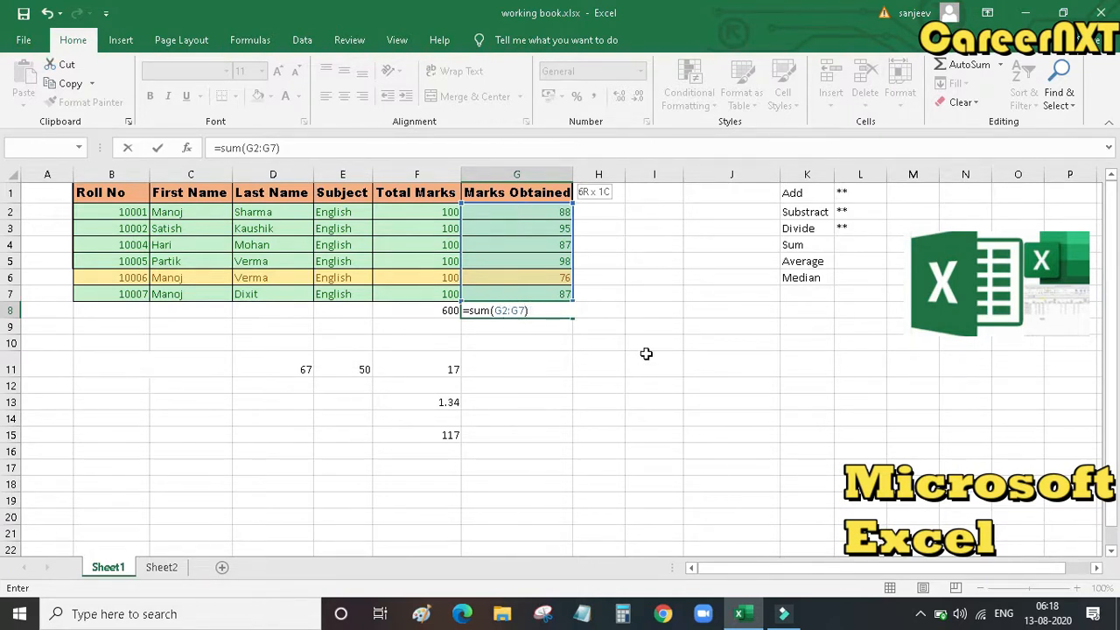
{"action": "key", "text": "Return"}
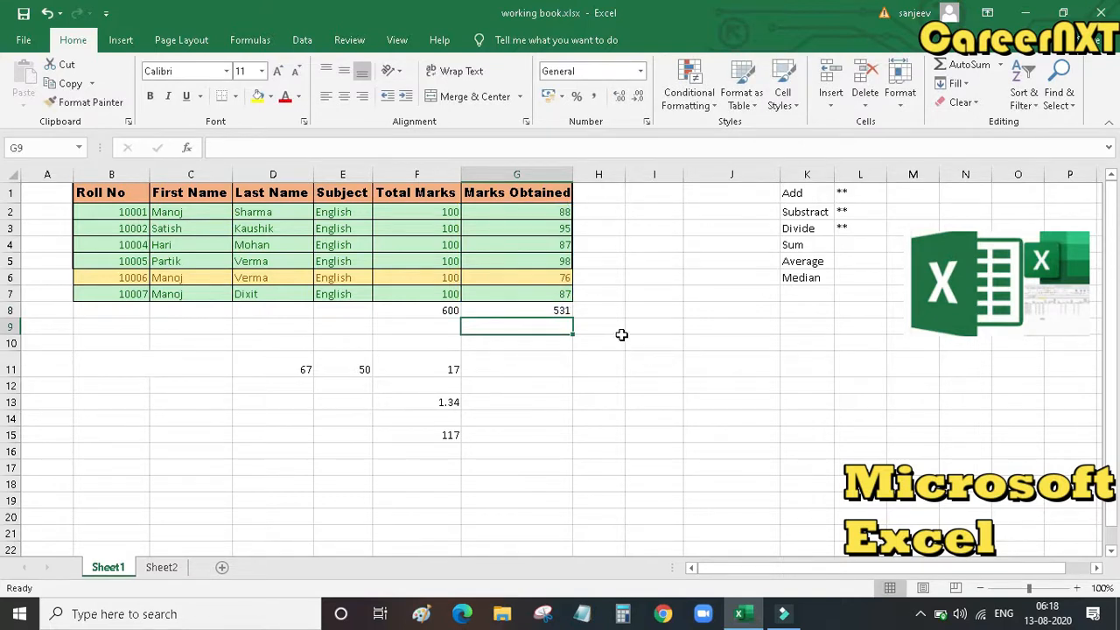
{"action": "left_click", "coordinate": [544, 310]}
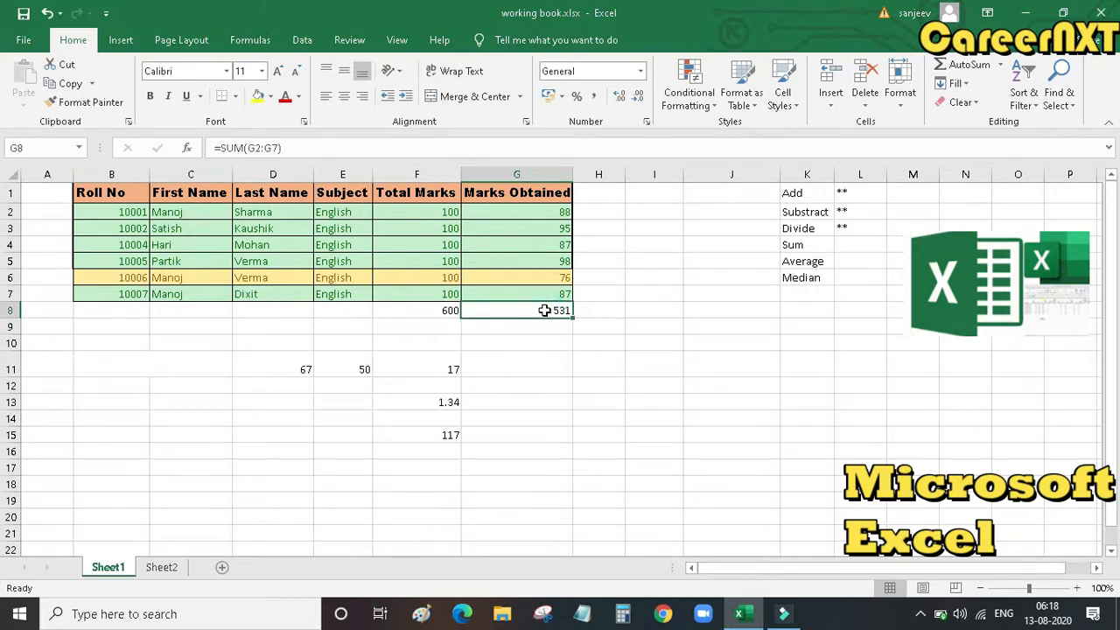
Clear cell G8 and insert the average of the Marks Obtained values G2:G7 there with AutoSum's Average function
{"action": "key", "text": "Delete"}
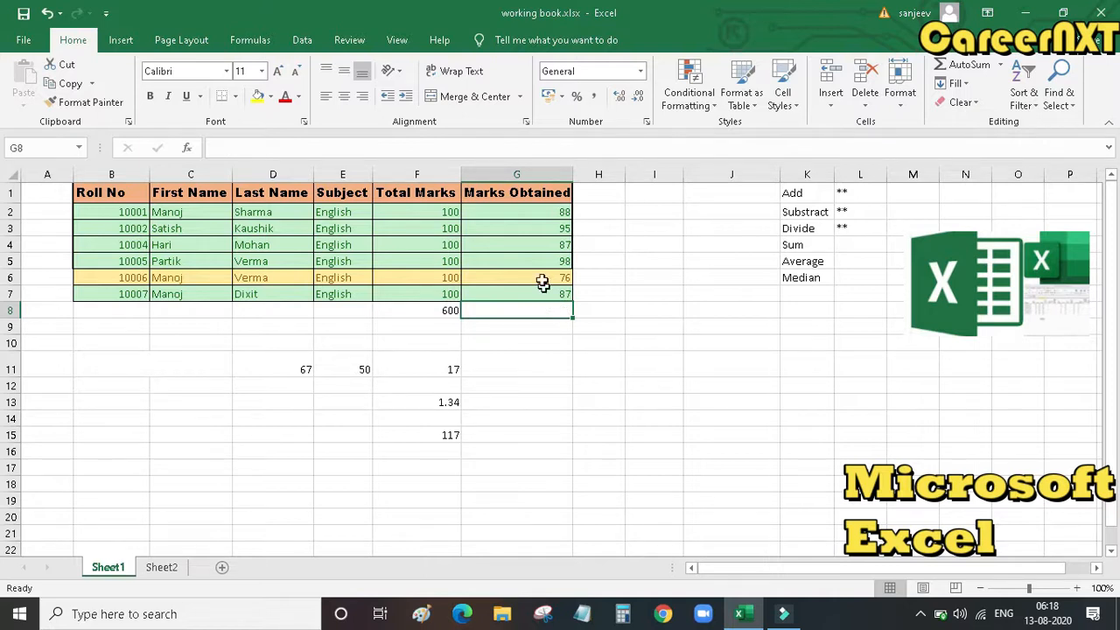
{"action": "left_click", "coordinate": [534, 213]}
{"action": "left_click_drag", "start_coordinate": [534, 213], "coordinate": [531, 294]}
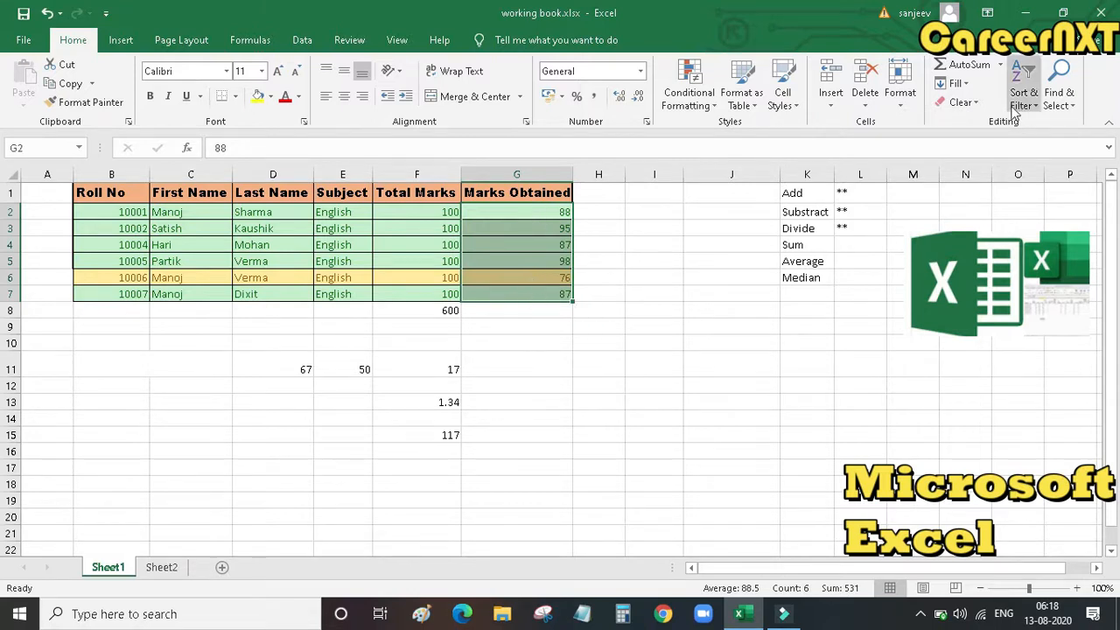
{"action": "left_click", "coordinate": [1000, 65]}
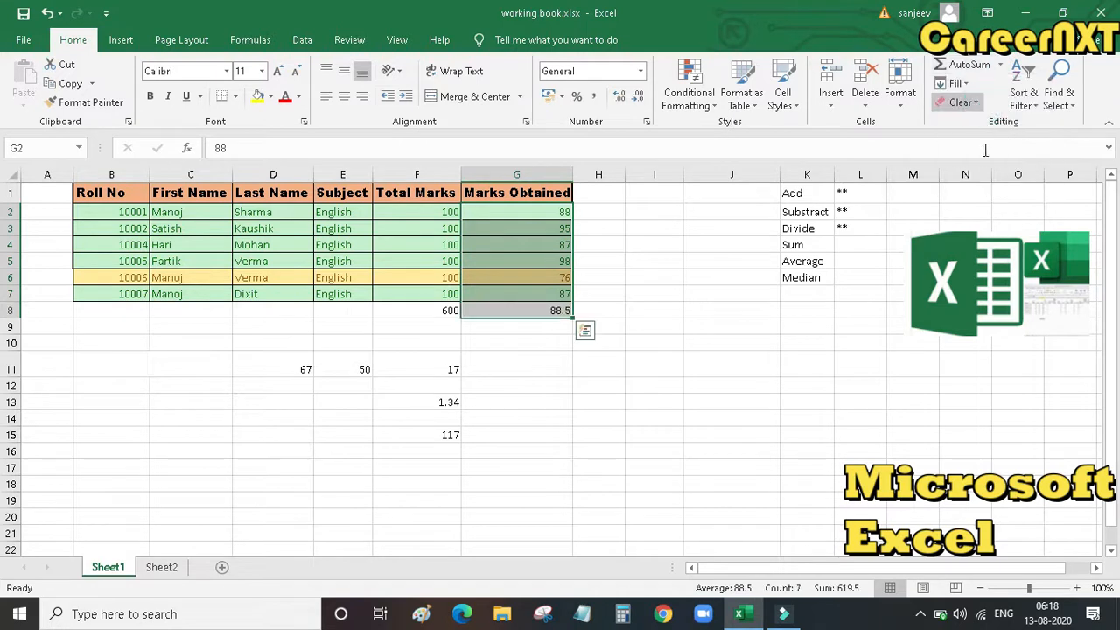
{"action": "left_click", "coordinate": [491, 324]}
{"action": "left_click", "coordinate": [496, 310]}
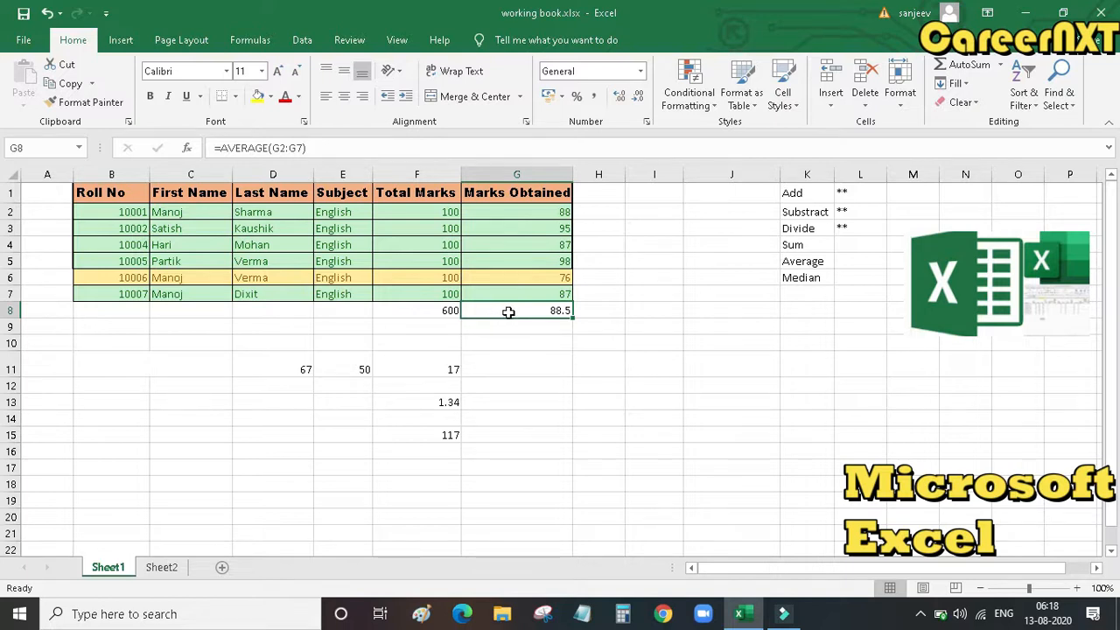
Replace the formula in cell G8 with a manually written =average(G2:G7)
{"action": "left_click", "coordinate": [381, 148]}
{"action": "left_click_drag", "start_coordinate": [381, 148], "coordinate": [225, 147]}
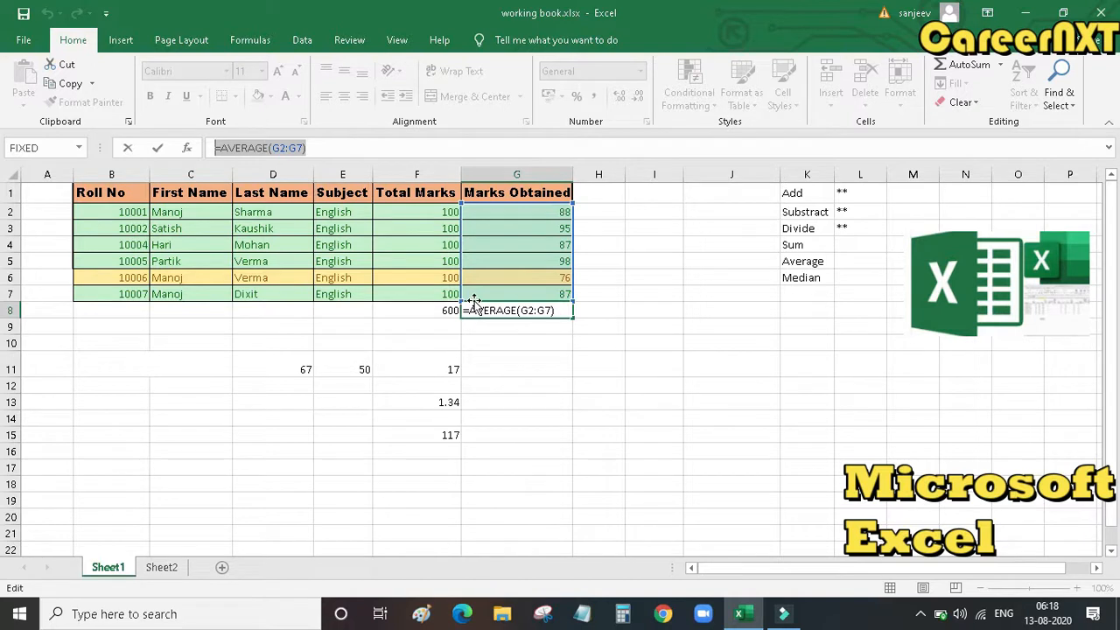
{"action": "type", "text": "="}
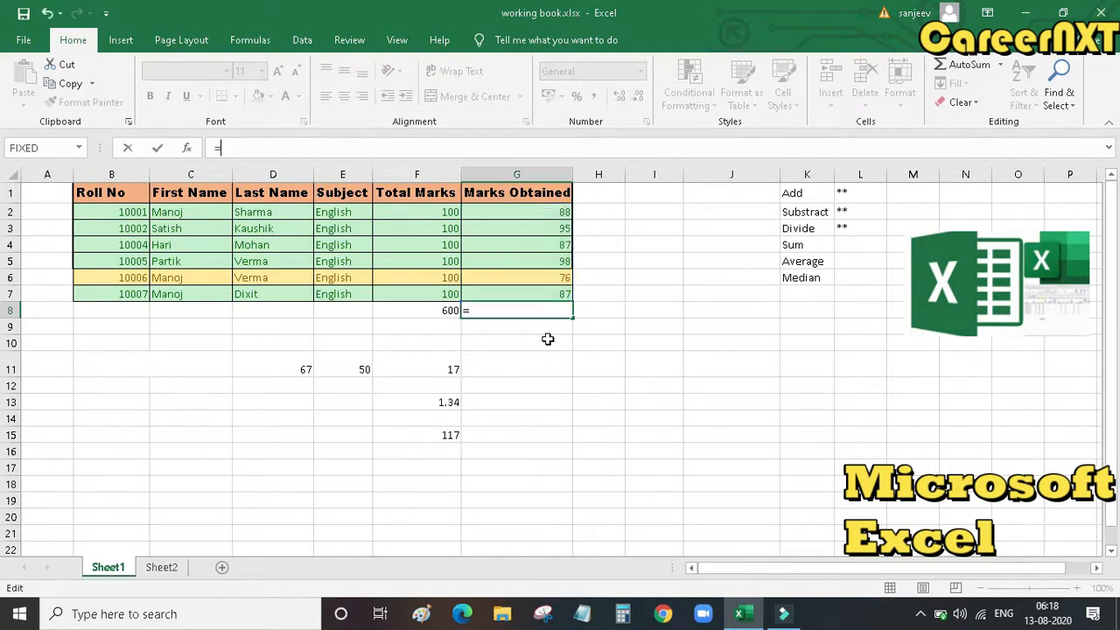
{"action": "type", "text": "average"}
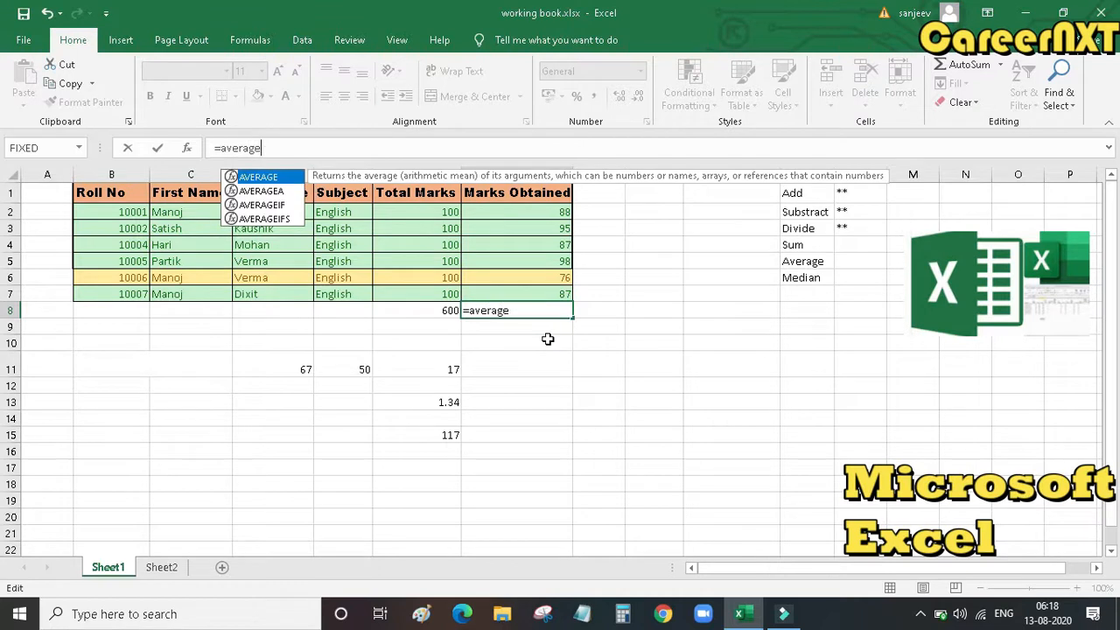
{"action": "type", "text": "("}
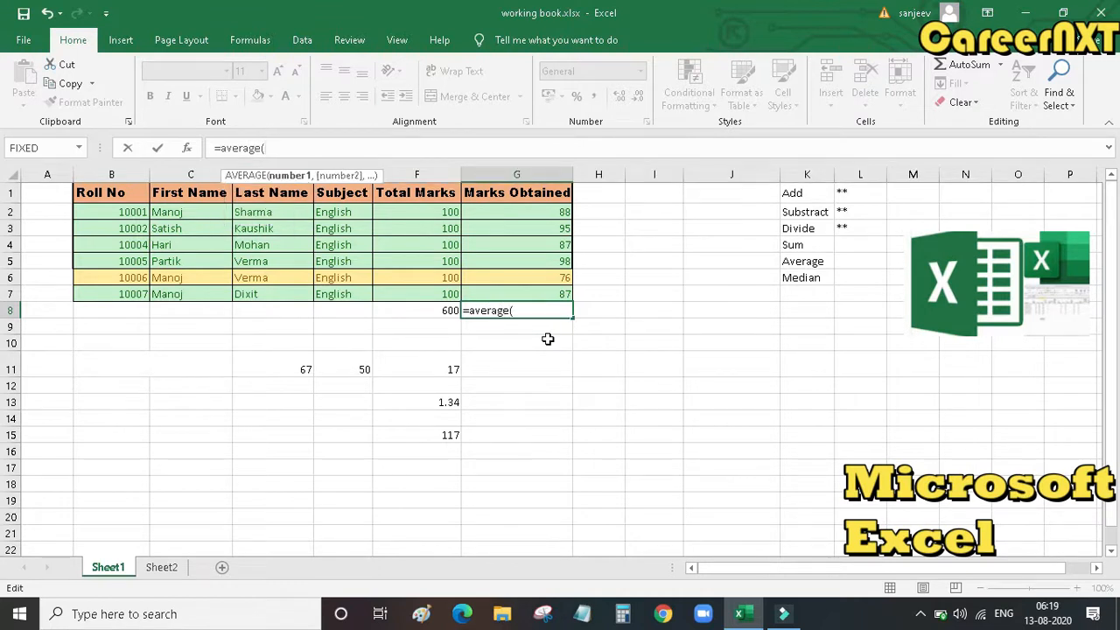
{"action": "left_click", "coordinate": [536, 297]}
{"action": "key", "text": "shift+Up"}
{"action": "key", "text": "shift+Up"}
{"action": "key", "text": "shift+Up"}
{"action": "key", "text": "shift+Up"}
{"action": "key", "text": "shift+Up"}
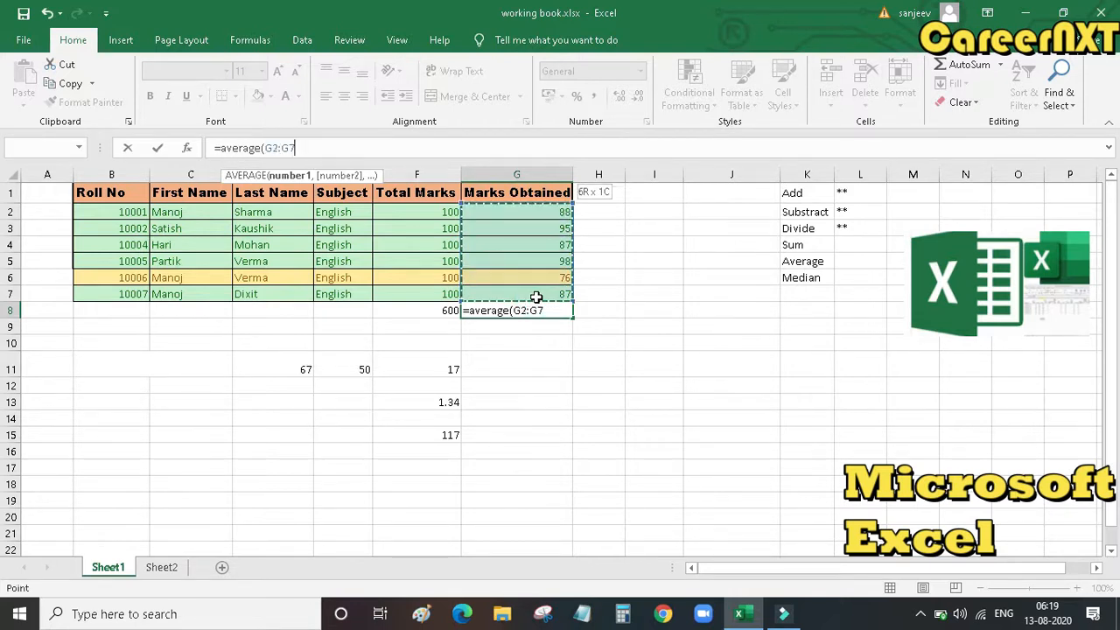
{"action": "type", "text": ")"}
{"action": "key", "text": "Return"}
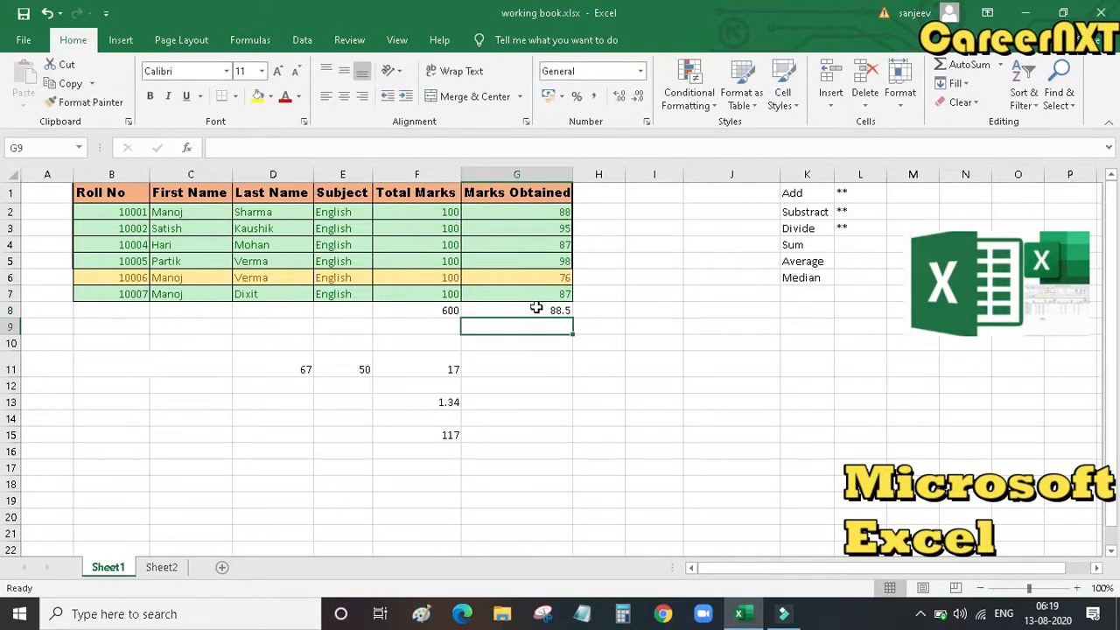
Clear cell G8 and count the Marks Obtained entries in G2:G7 there with AutoSum's Count Numbers function
{"action": "left_click", "coordinate": [537, 308]}
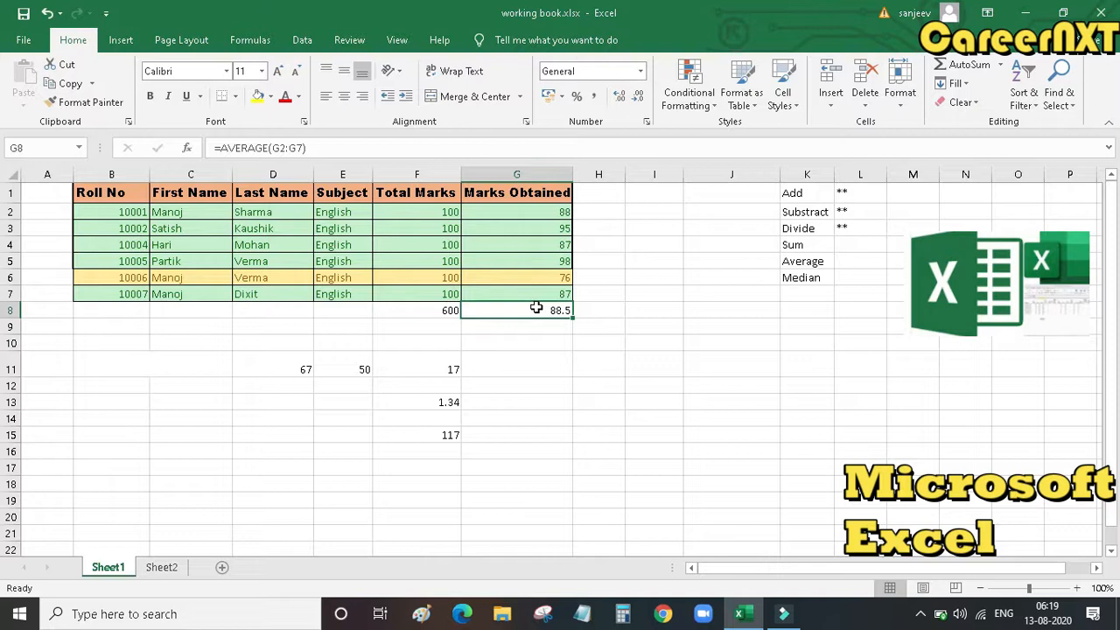
{"action": "key", "text": "Delete"}
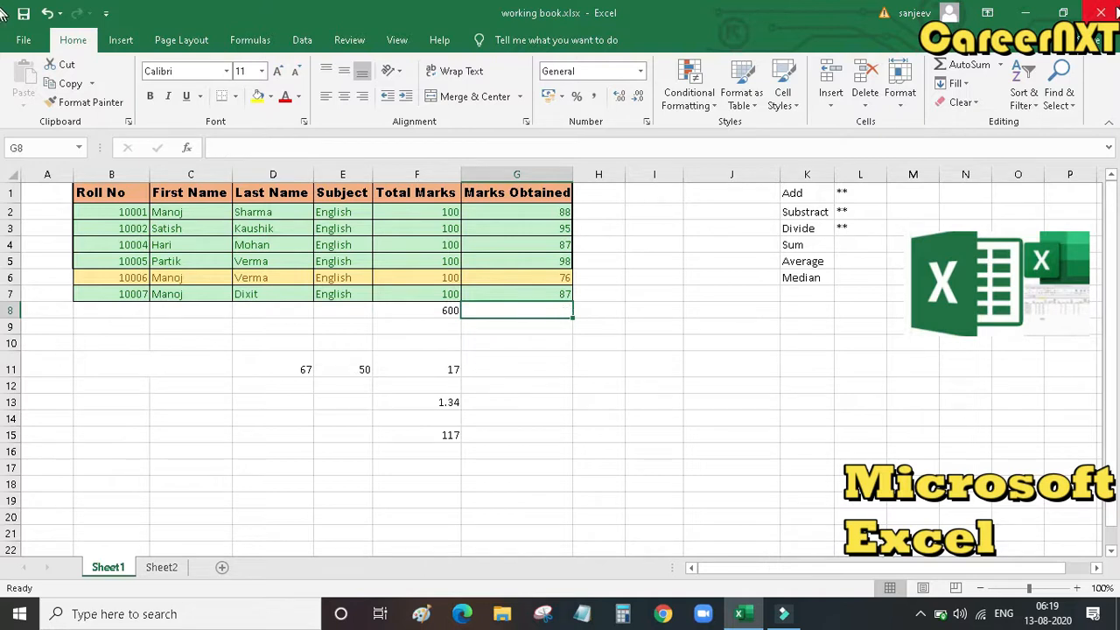
{"action": "left_click", "coordinate": [1001, 67]}
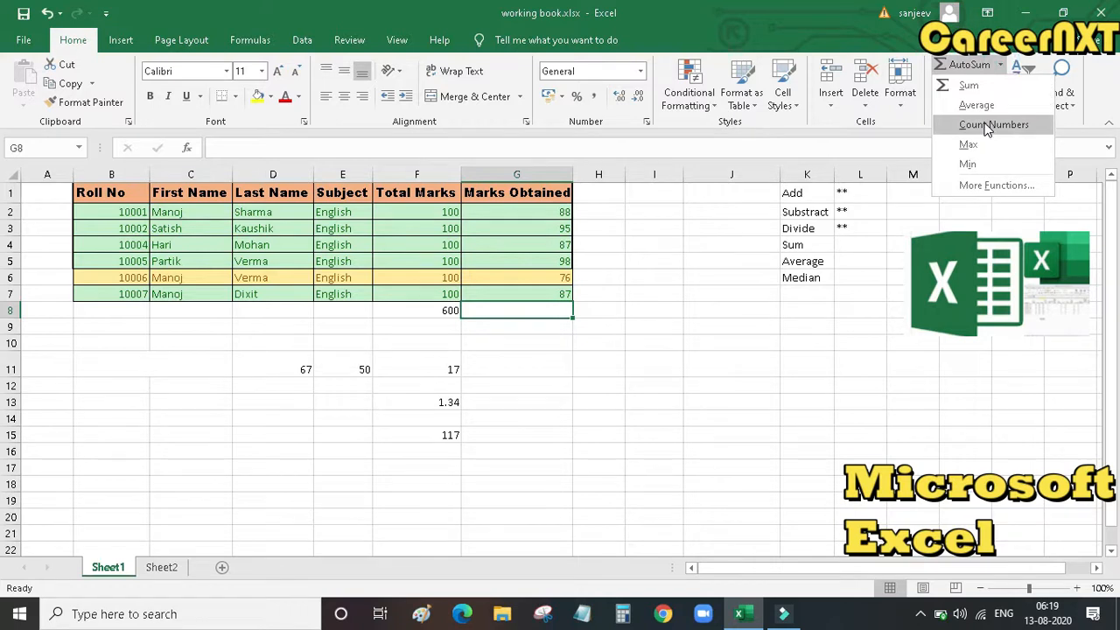
{"action": "left_click", "coordinate": [502, 200]}
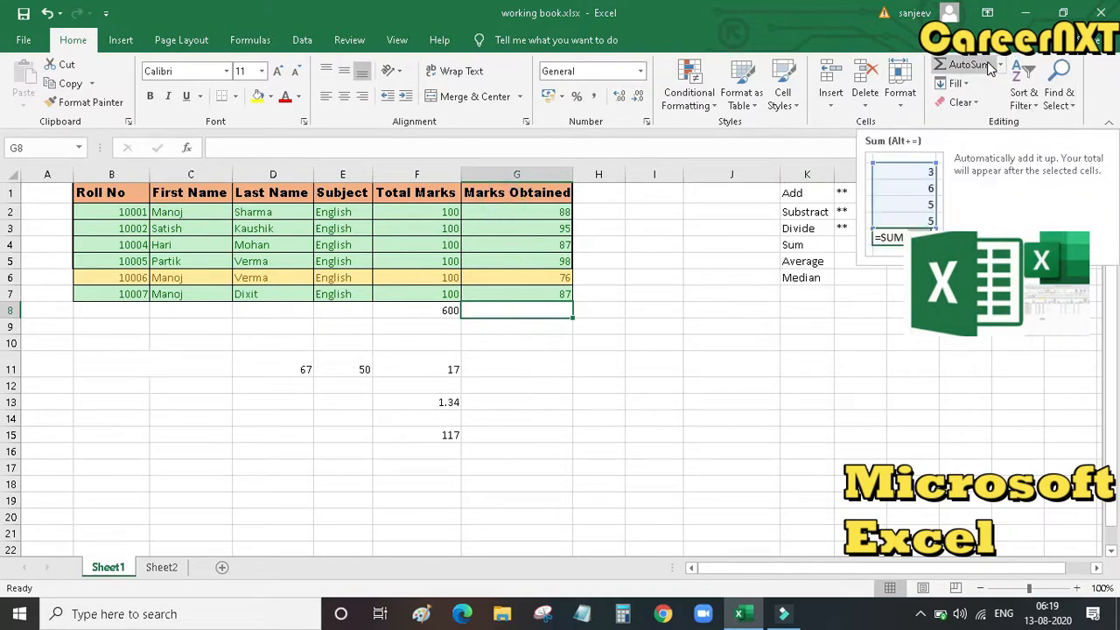
{"action": "left_click", "coordinate": [553, 214]}
{"action": "left_click_drag", "start_coordinate": [553, 225], "coordinate": [547, 288]}
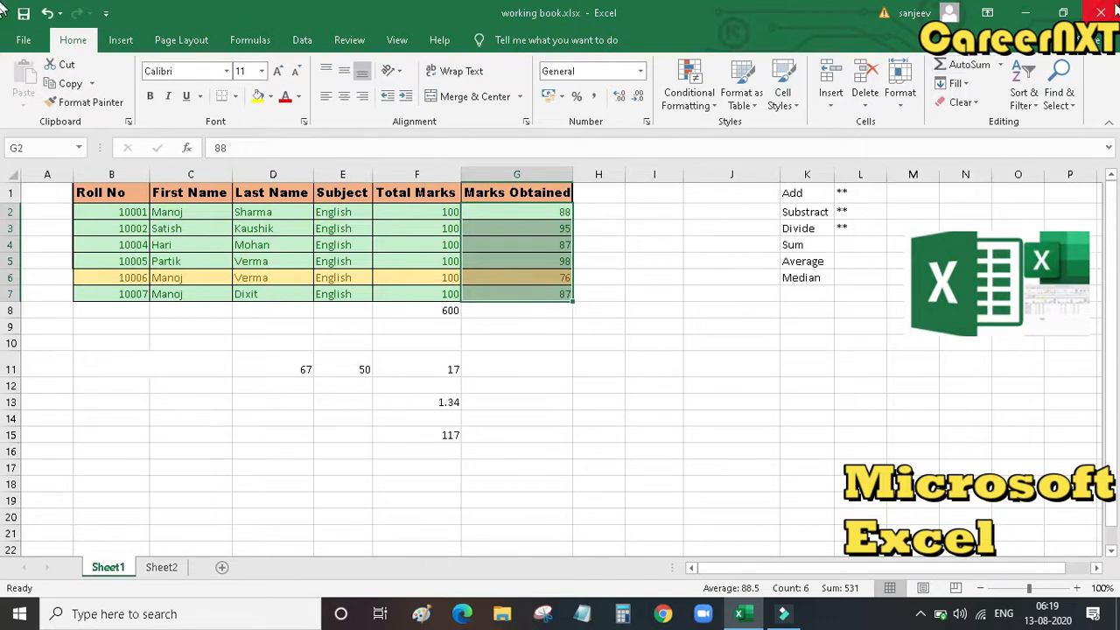
{"action": "left_click", "coordinate": [1000, 69]}
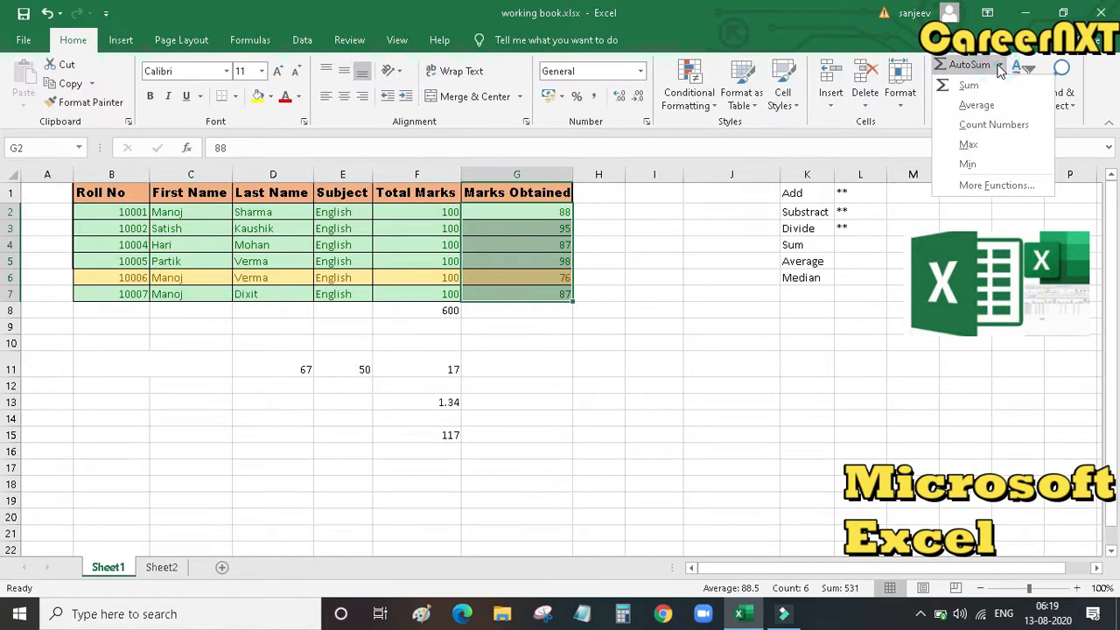
{"action": "left_click", "coordinate": [984, 127]}
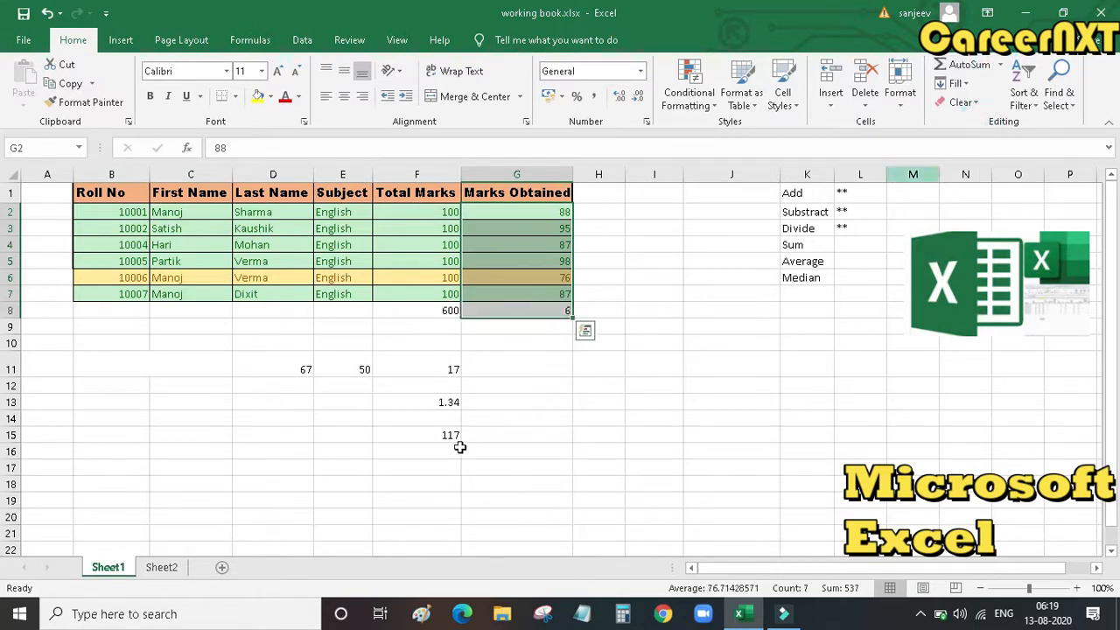
Clear the count in cell G8 and insert the highest mark of G2:G7 there with AutoSum's Max function
{"action": "left_click", "coordinate": [500, 308]}
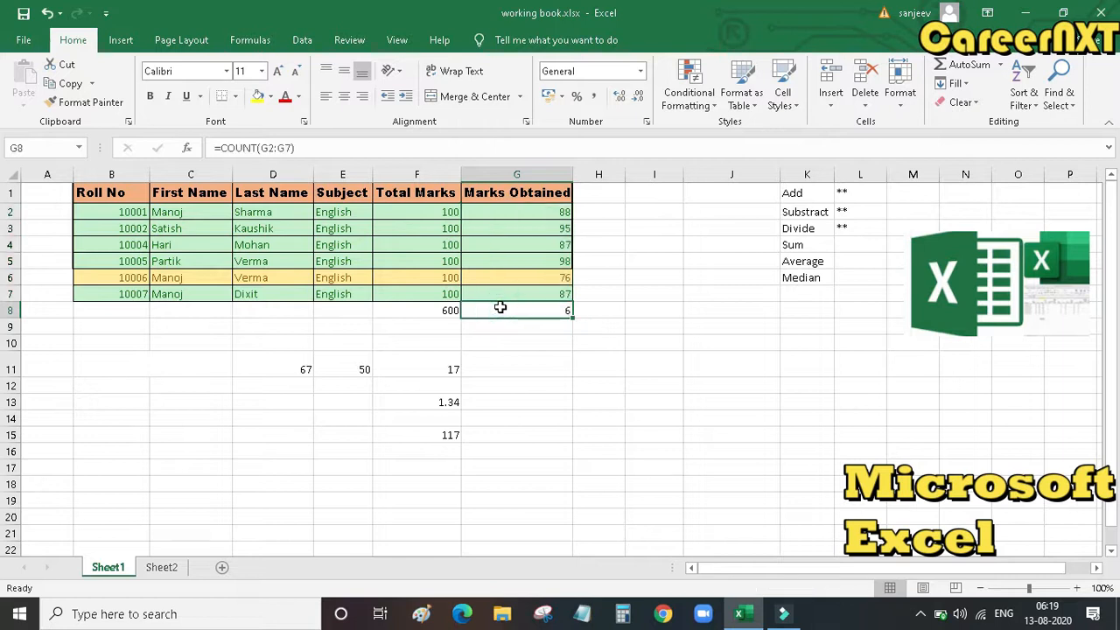
{"action": "key", "text": "Delete"}
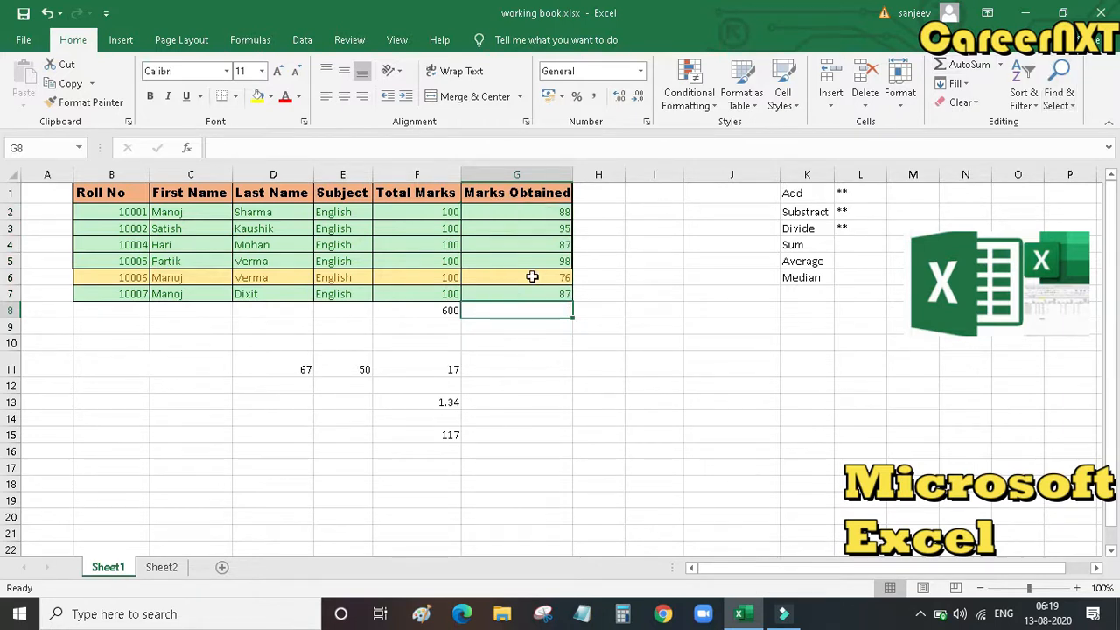
{"action": "left_click_drag", "start_coordinate": [514, 212], "coordinate": [514, 278]}
{"action": "left_click_drag", "start_coordinate": [515, 214], "coordinate": [514, 295]}
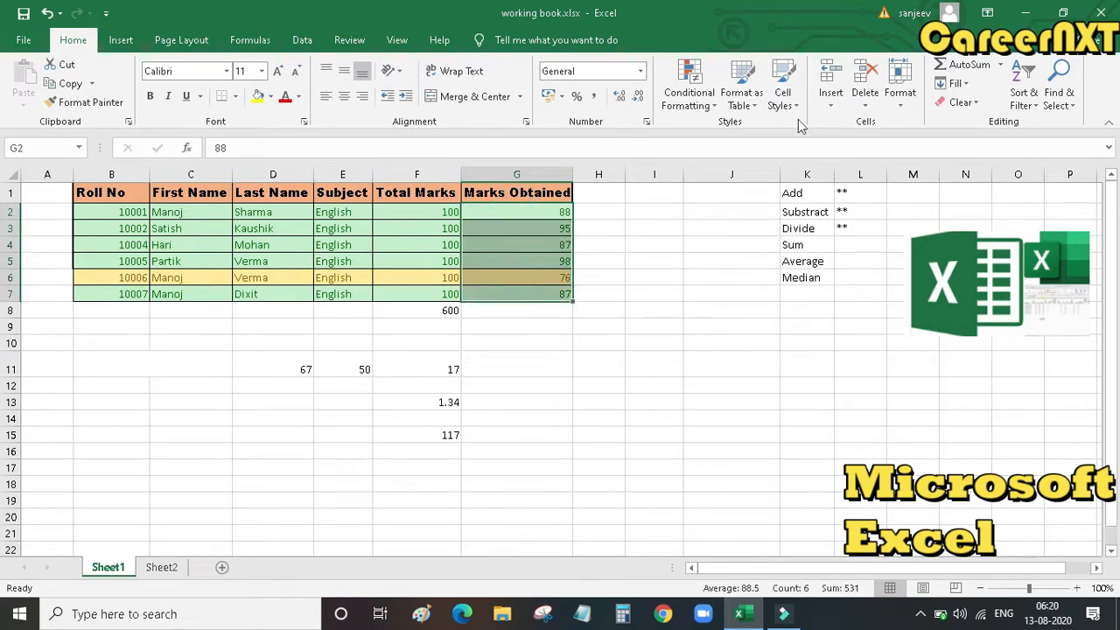
{"action": "left_click", "coordinate": [1006, 87]}
{"action": "left_click", "coordinate": [1001, 65]}
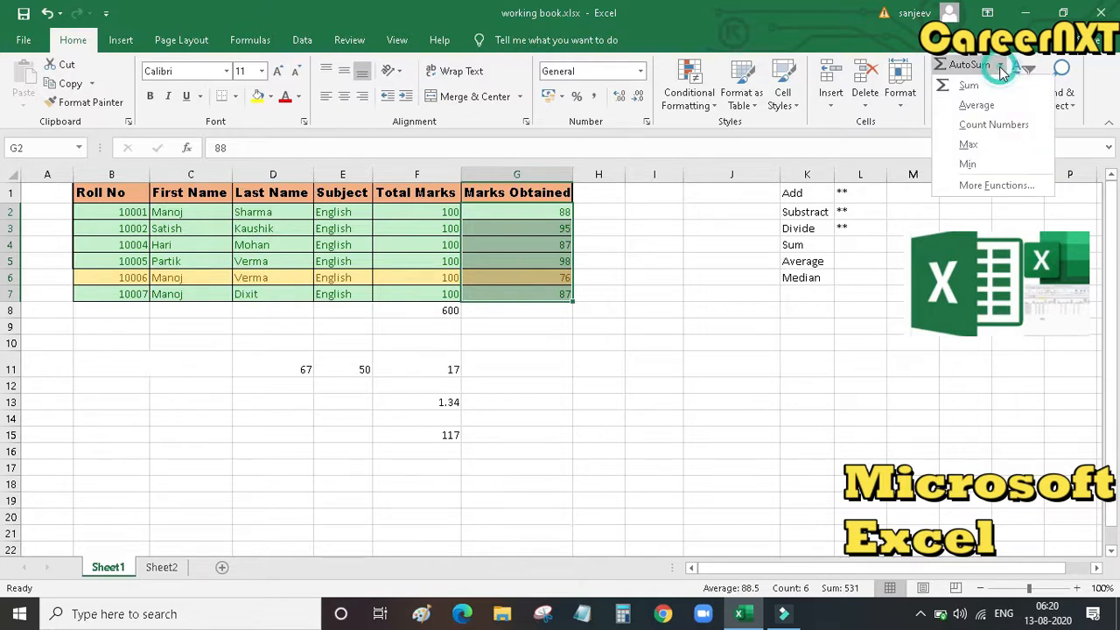
{"action": "left_click", "coordinate": [971, 144]}
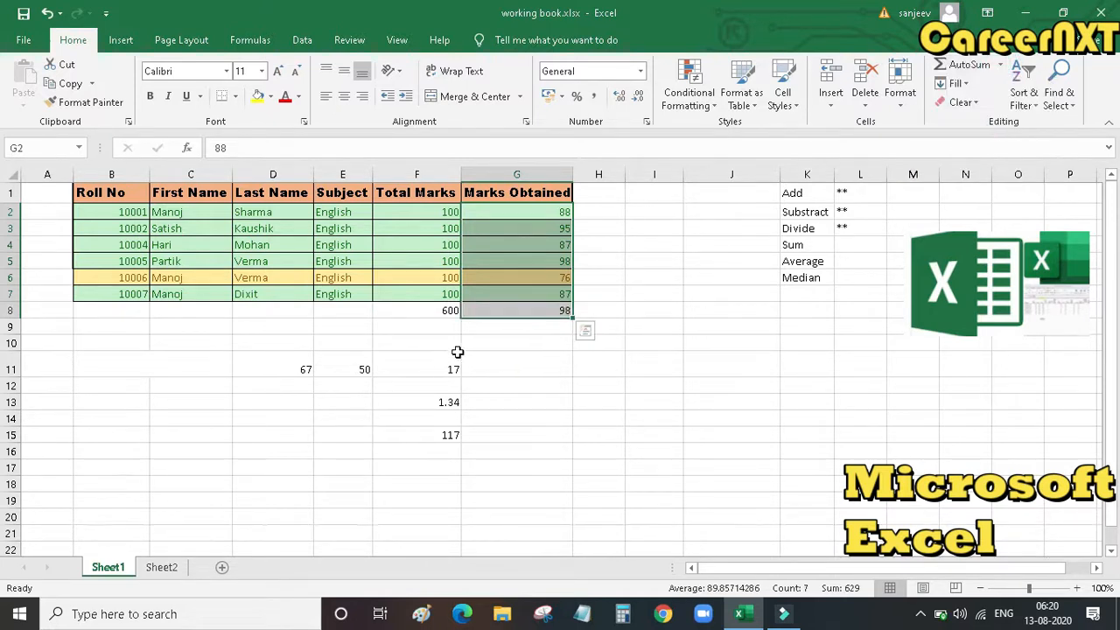
{"action": "left_click", "coordinate": [523, 263]}
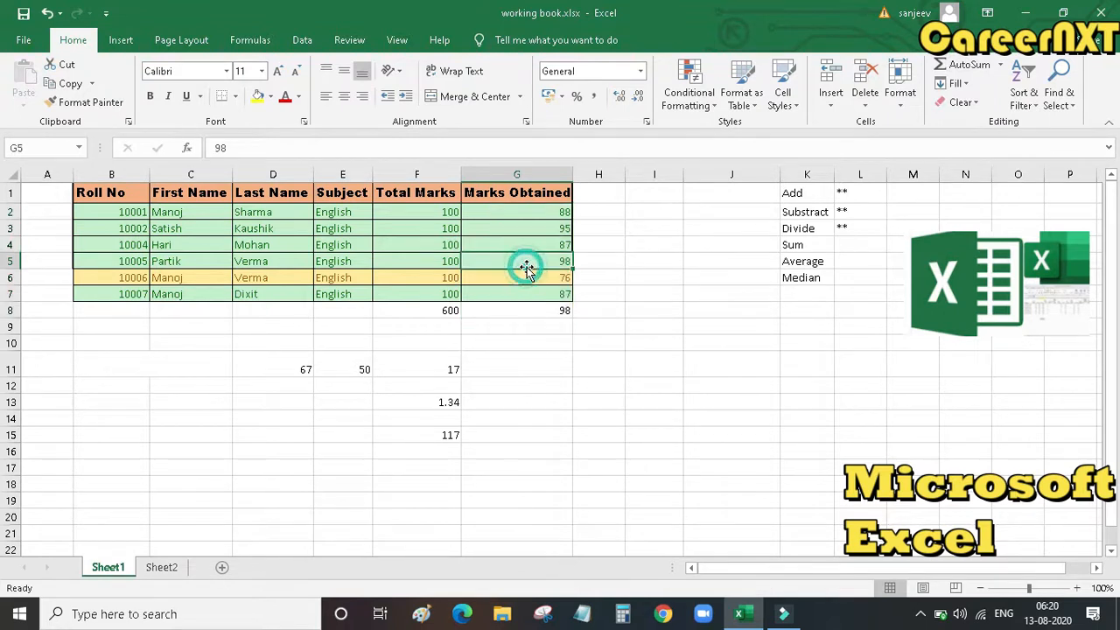
{"action": "left_click", "coordinate": [523, 310]}
Insert the lowest mark of G2:G7 in cell G9 with AutoSum's Min function
{"action": "left_click_drag", "start_coordinate": [516, 212], "coordinate": [517, 294]}
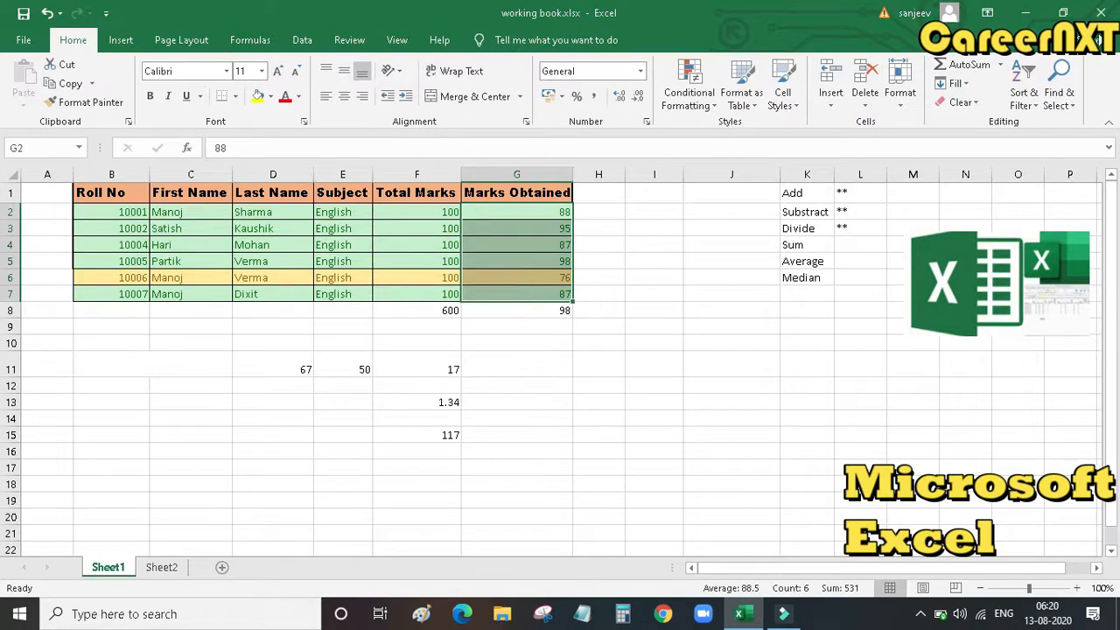
{"action": "left_click", "coordinate": [1000, 65]}
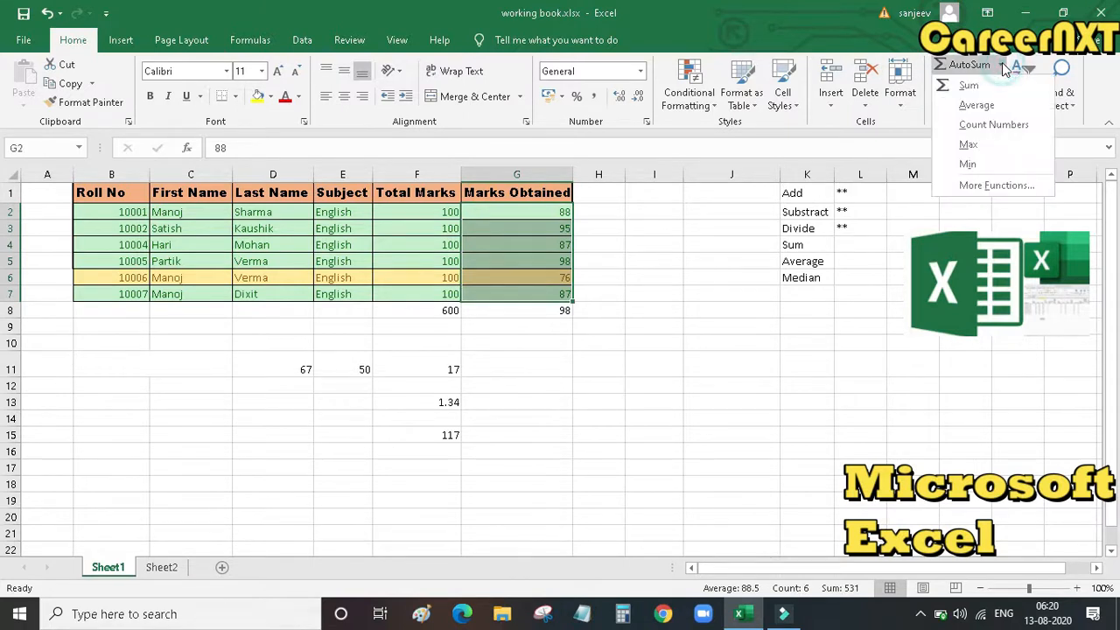
{"action": "left_click", "coordinate": [969, 164]}
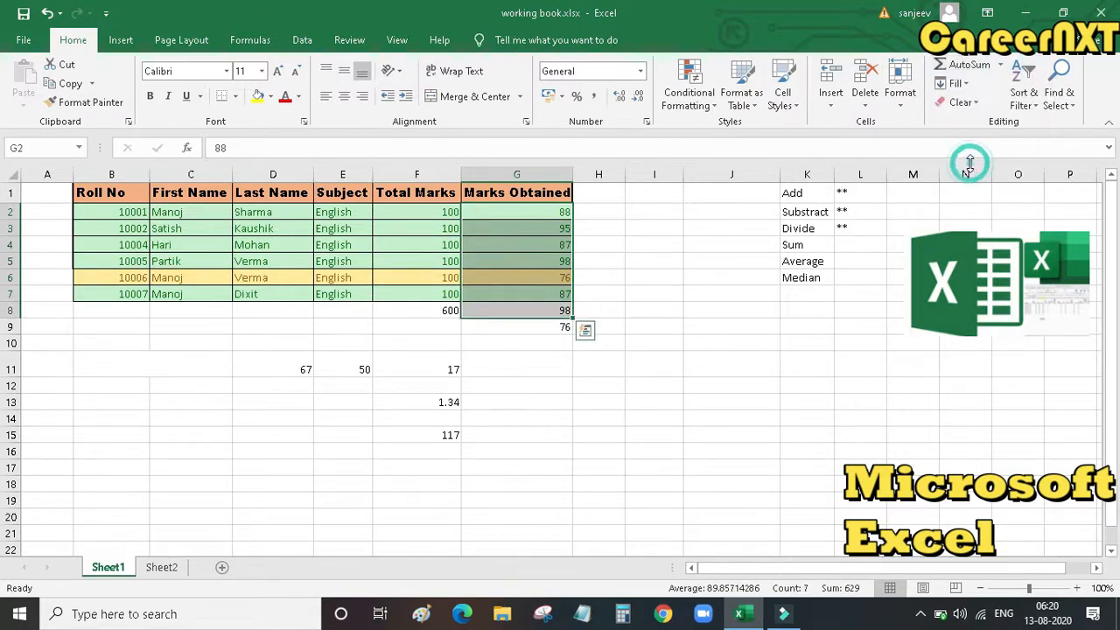
Review the MIN formula in cell G9 and clear the maximum and minimum results from G8:G9
{"action": "left_click", "coordinate": [551, 329]}
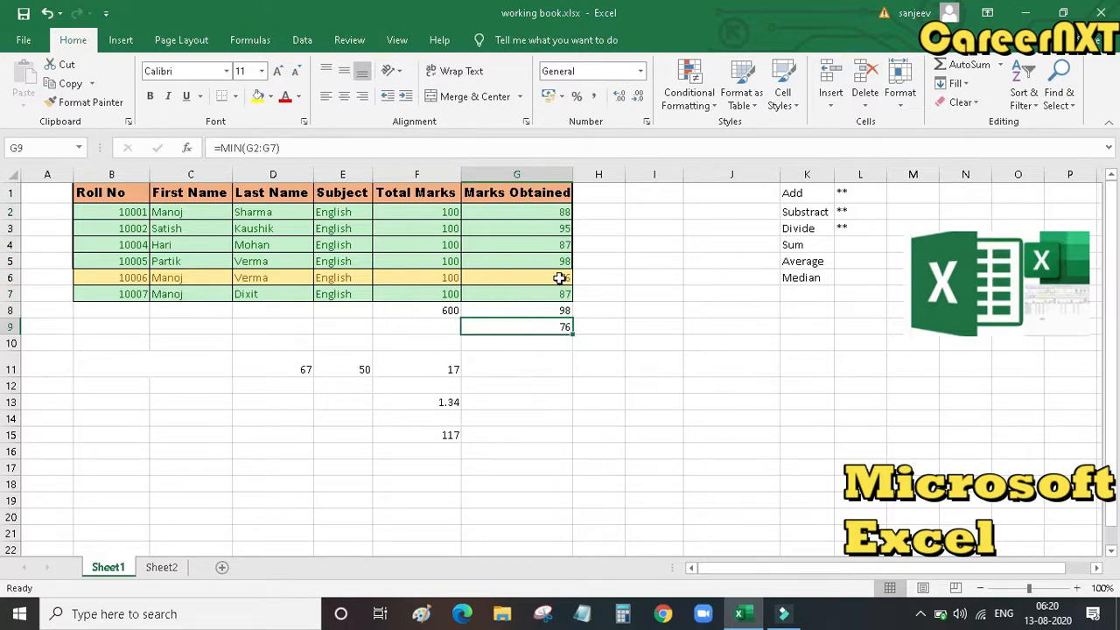
{"action": "left_click", "coordinate": [555, 328]}
{"action": "left_click_drag", "start_coordinate": [551, 314], "coordinate": [549, 325]}
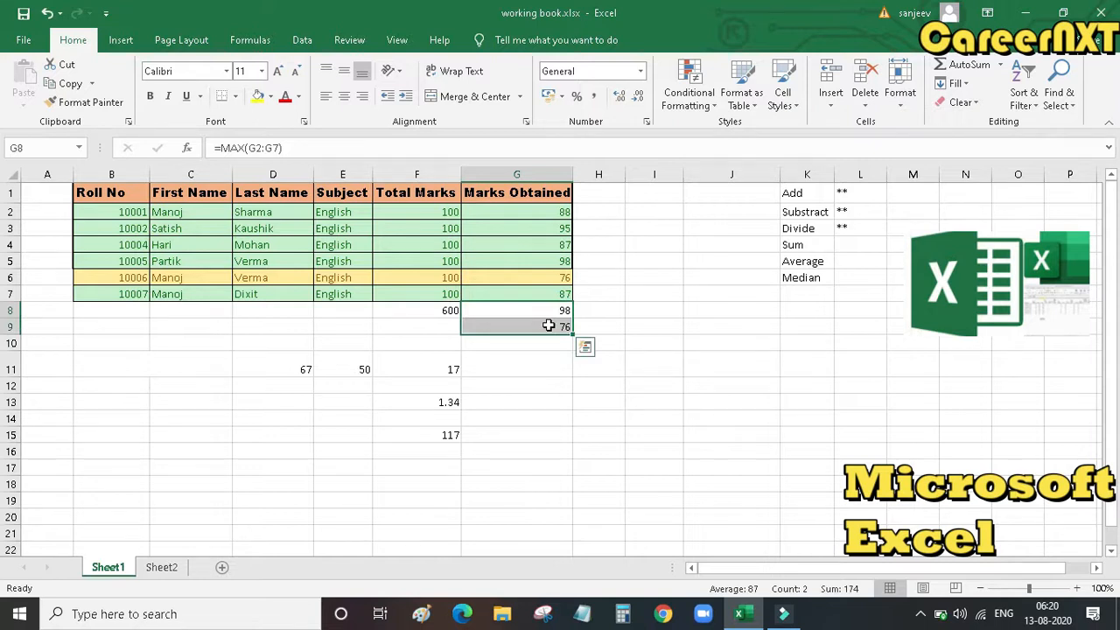
{"action": "key", "text": "Delete"}
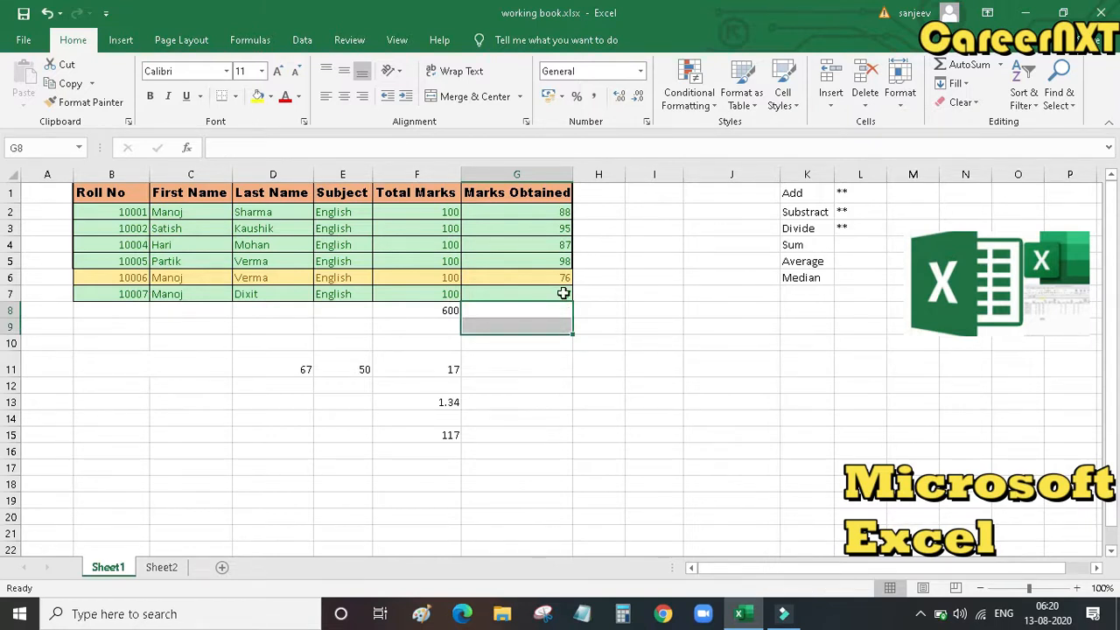
Divide the first student's Marks Obtained by Total Marks in cell H2 with =G2/F2 and review the formula
{"action": "left_click", "coordinate": [603, 212]}
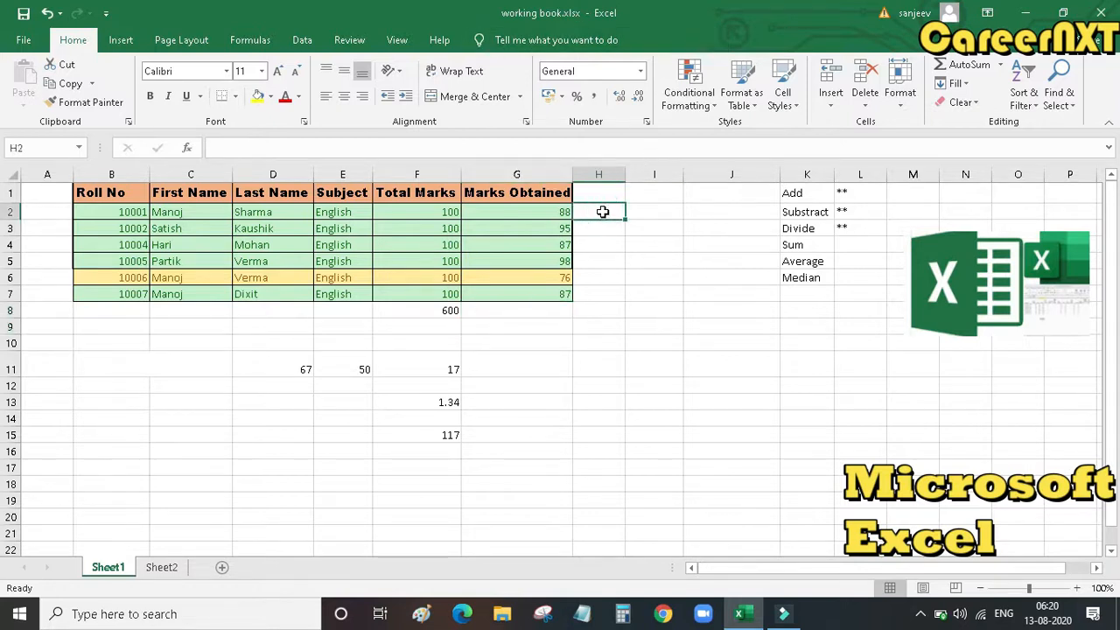
{"action": "type", "text": "="}
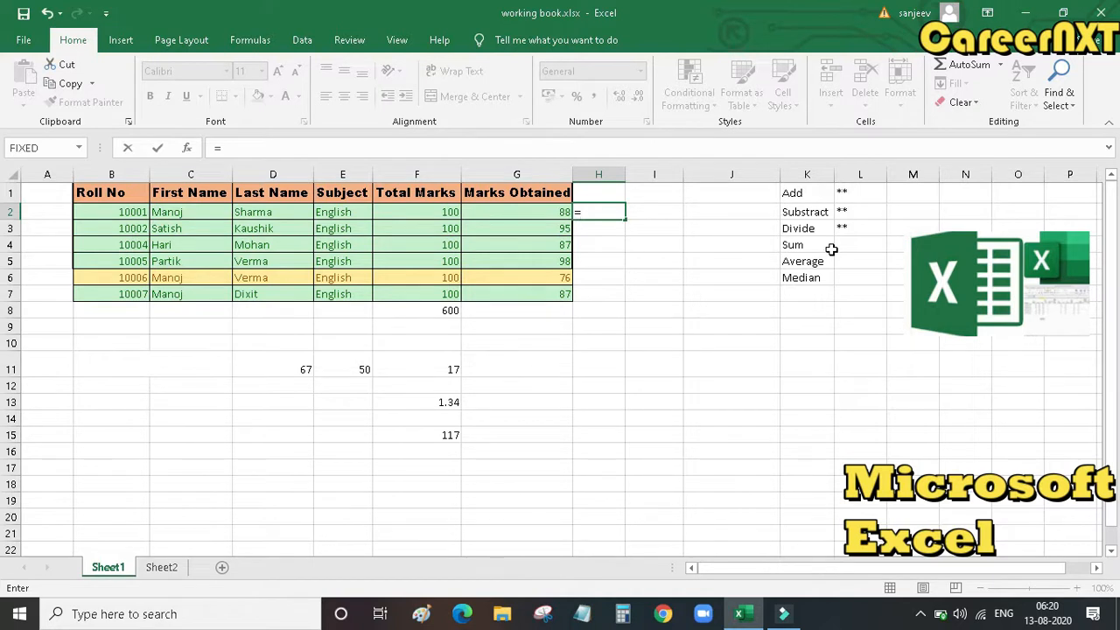
{"action": "key", "text": "Left"}
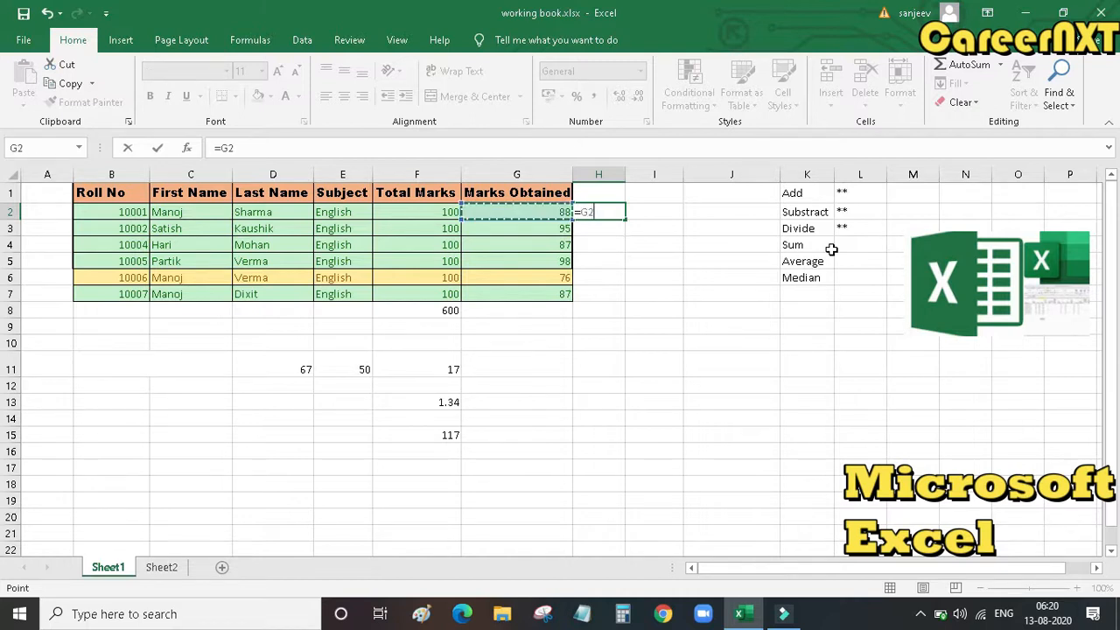
{"action": "type", "text": "/"}
{"action": "key", "text": "Left"}
{"action": "key", "text": "Left"}
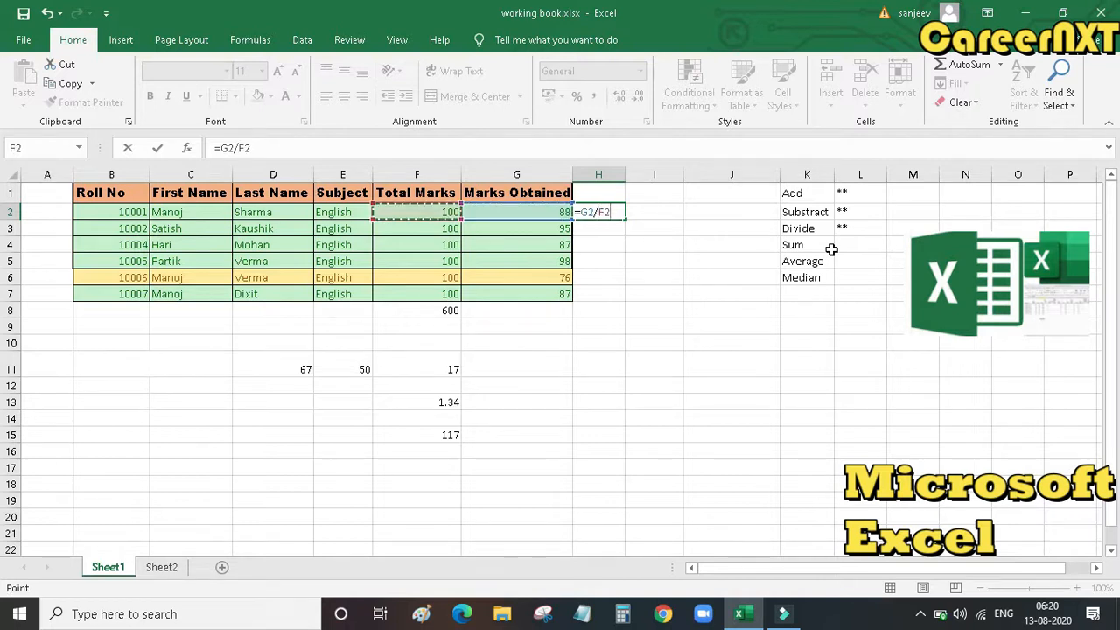
{"action": "key", "text": "Return"}
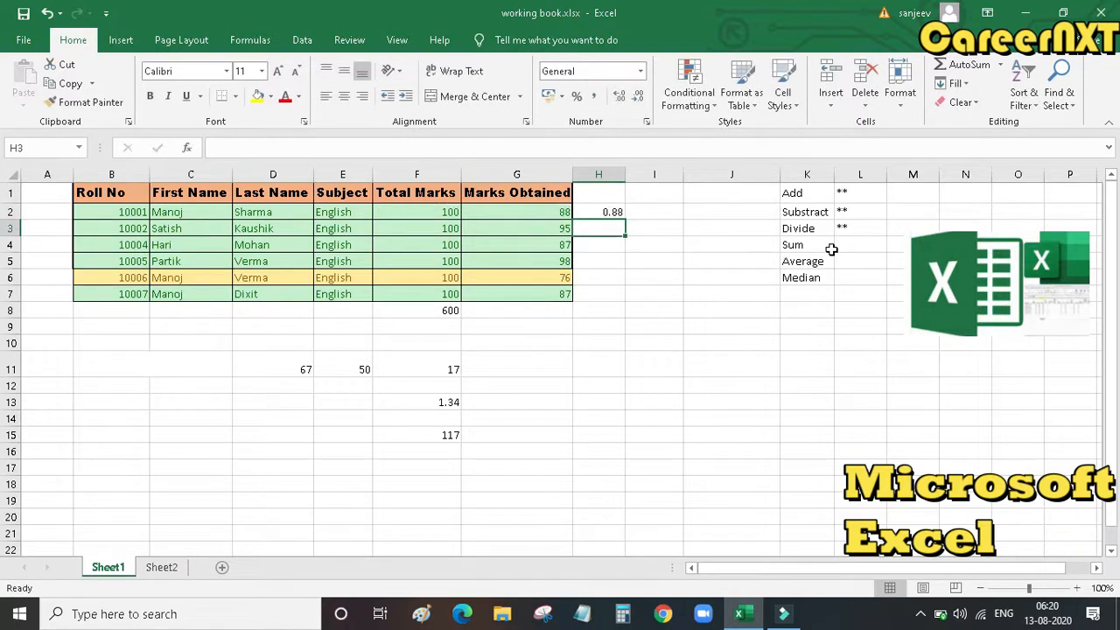
{"action": "left_click", "coordinate": [613, 214]}
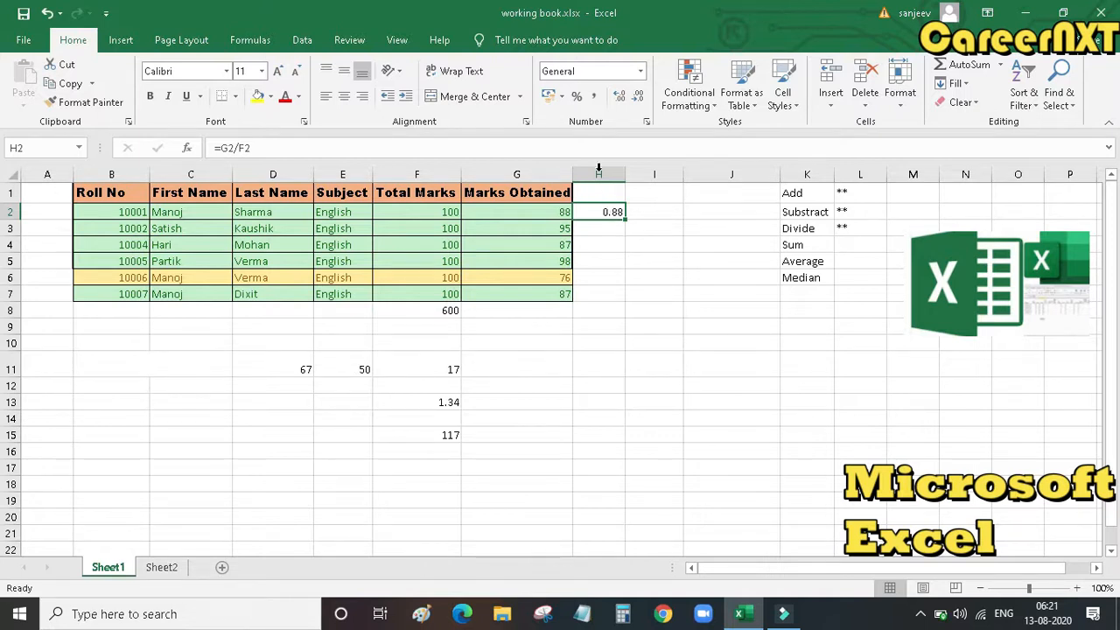
Format the ratio in H2 as a percentage and fill its formula down through H7
{"action": "left_click", "coordinate": [579, 97]}
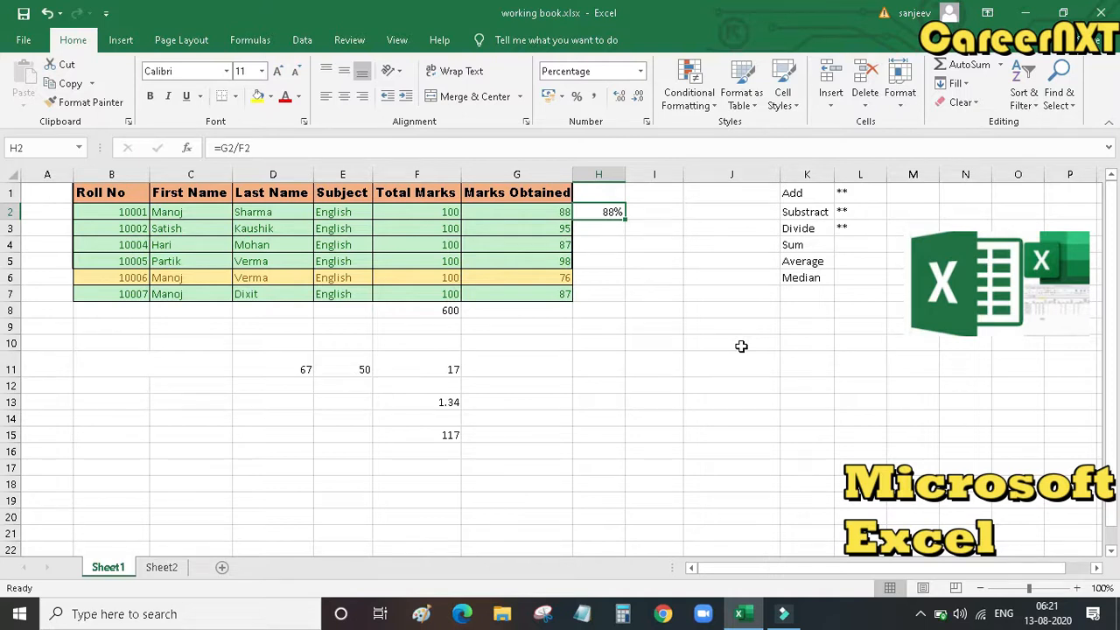
{"action": "left_click", "coordinate": [586, 230]}
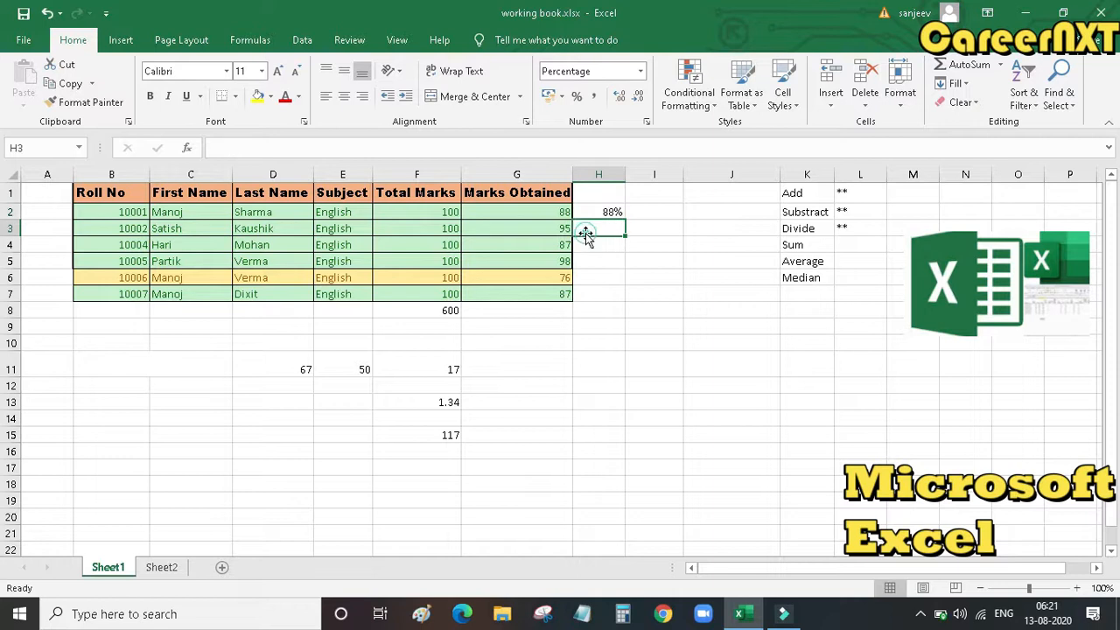
{"action": "left_click", "coordinate": [599, 245]}
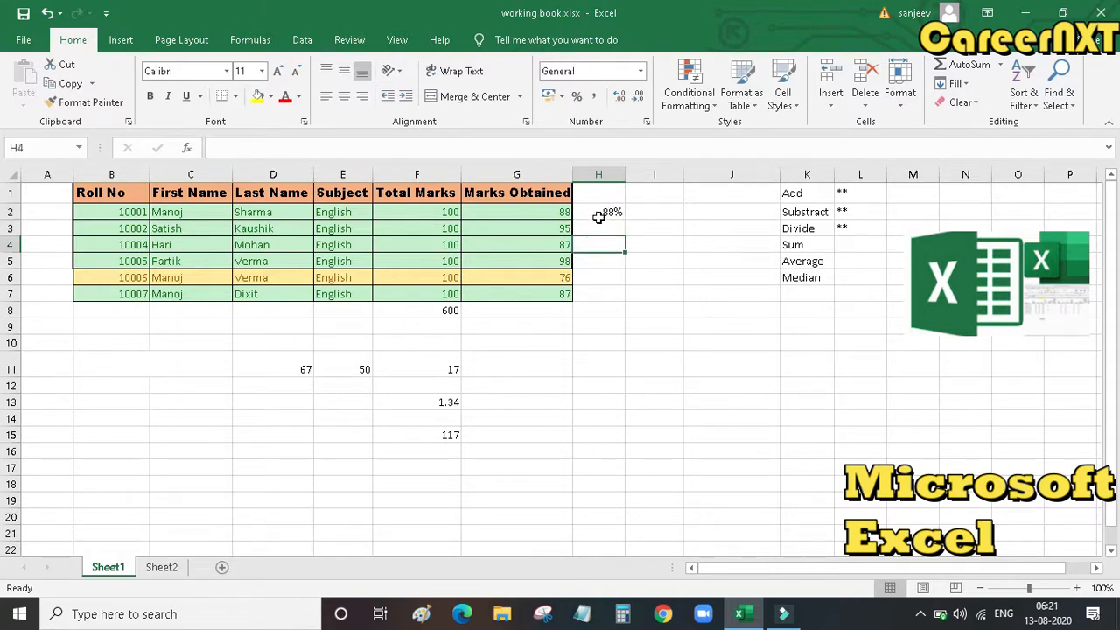
{"action": "left_click", "coordinate": [598, 217]}
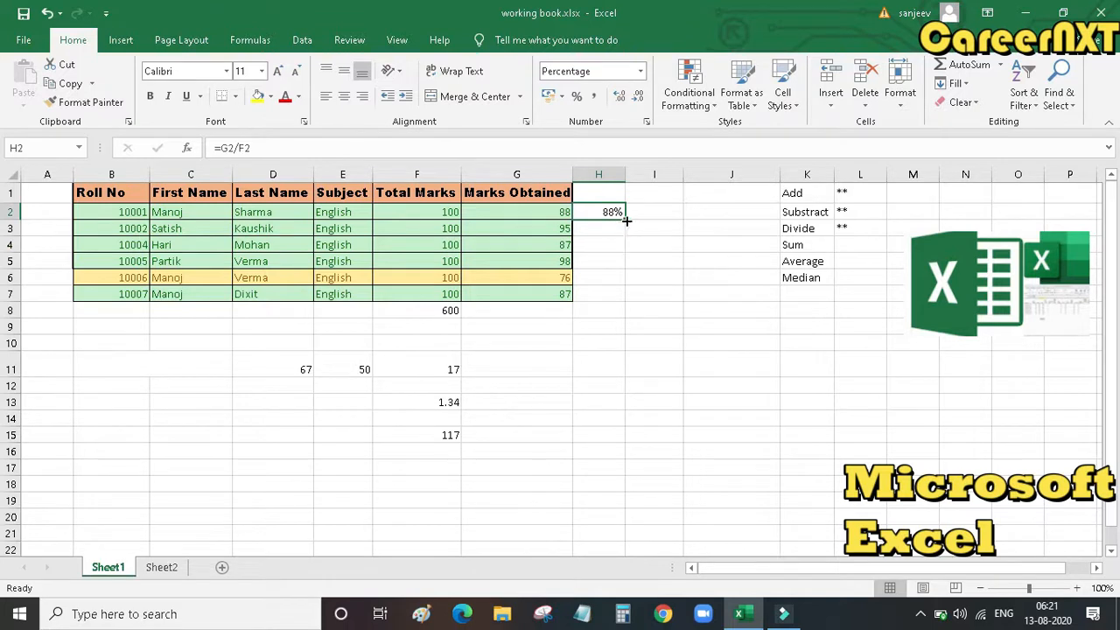
{"action": "left_click_drag", "start_coordinate": [627, 222], "coordinate": [615, 298]}
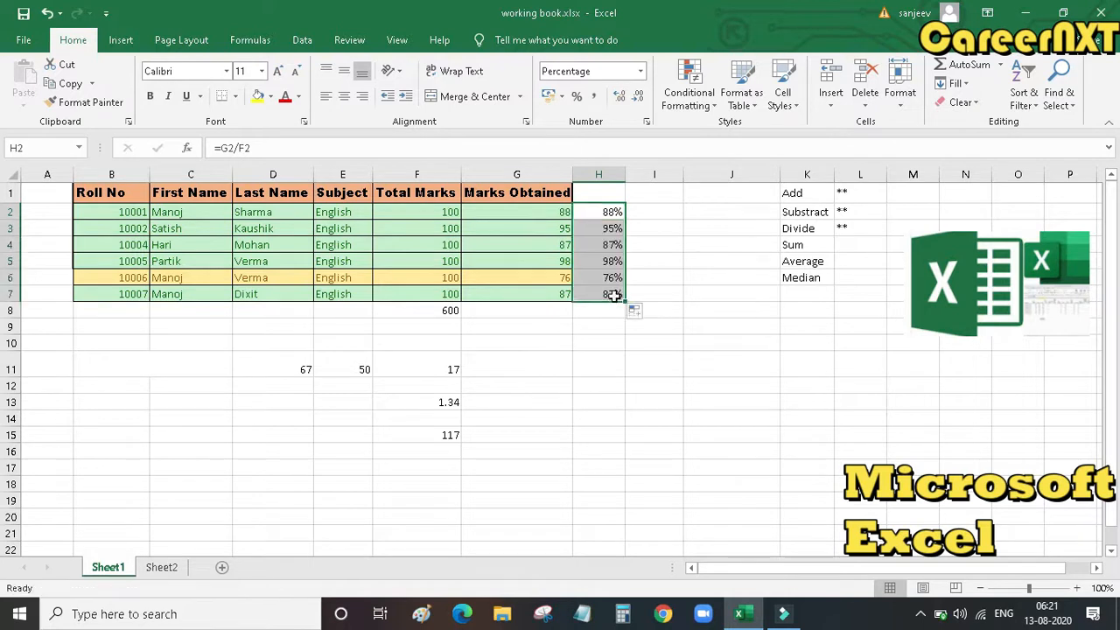
{"action": "left_click", "coordinate": [657, 280]}
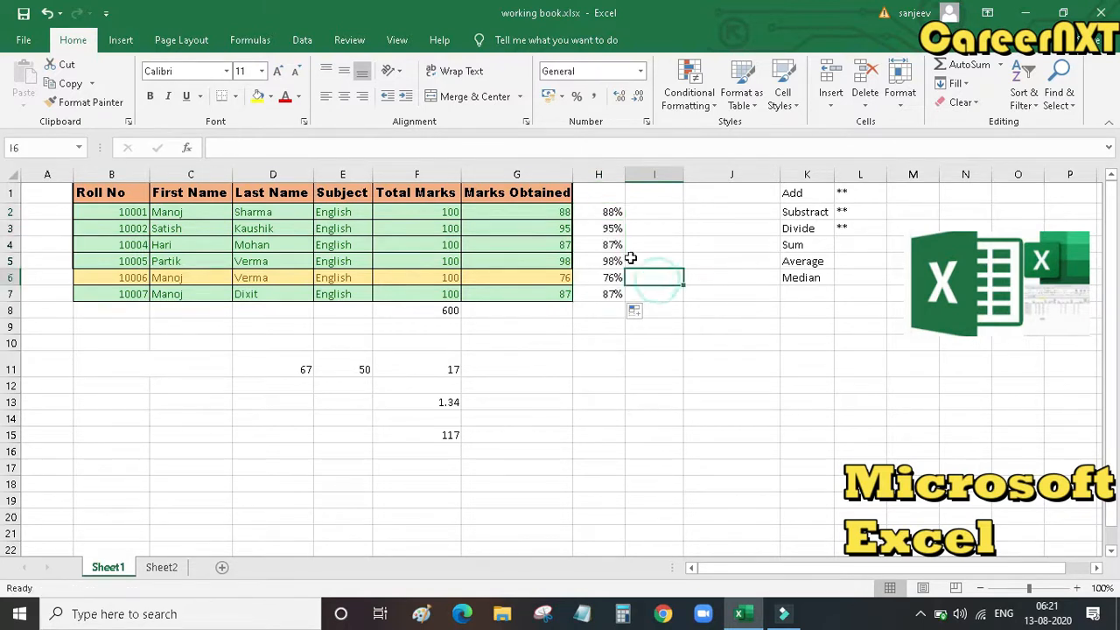
Check the percentage formulas in cells H2 to H7 one by one
{"action": "left_click", "coordinate": [610, 231]}
{"action": "left_click", "coordinate": [609, 246]}
{"action": "left_click", "coordinate": [610, 262]}
{"action": "left_click", "coordinate": [610, 278]}
{"action": "left_click", "coordinate": [610, 294]}
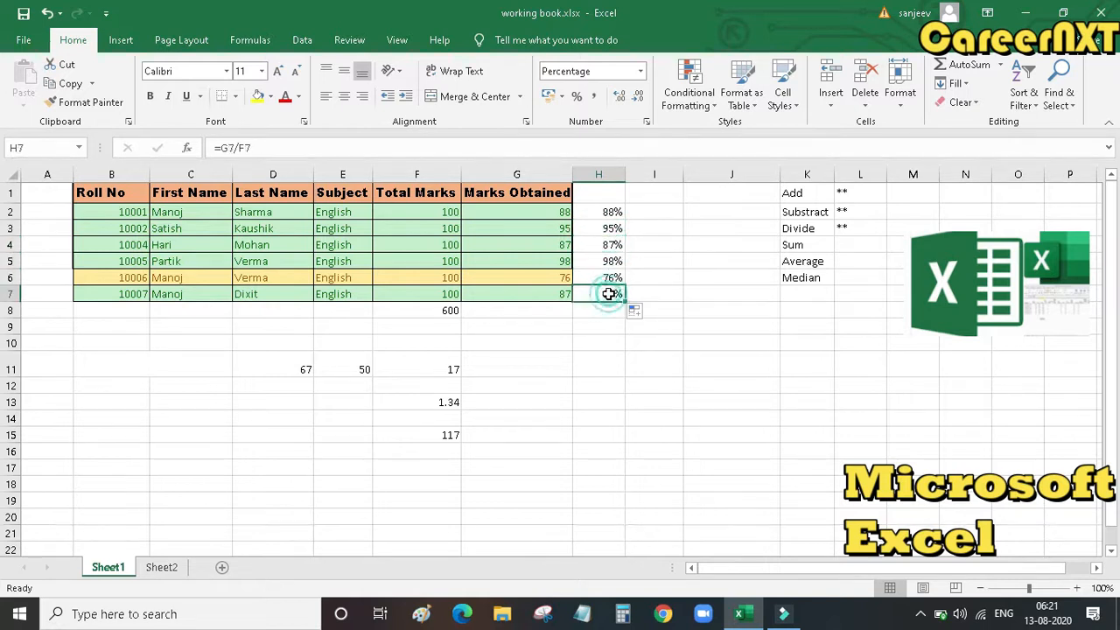
{"action": "left_click", "coordinate": [616, 213]}
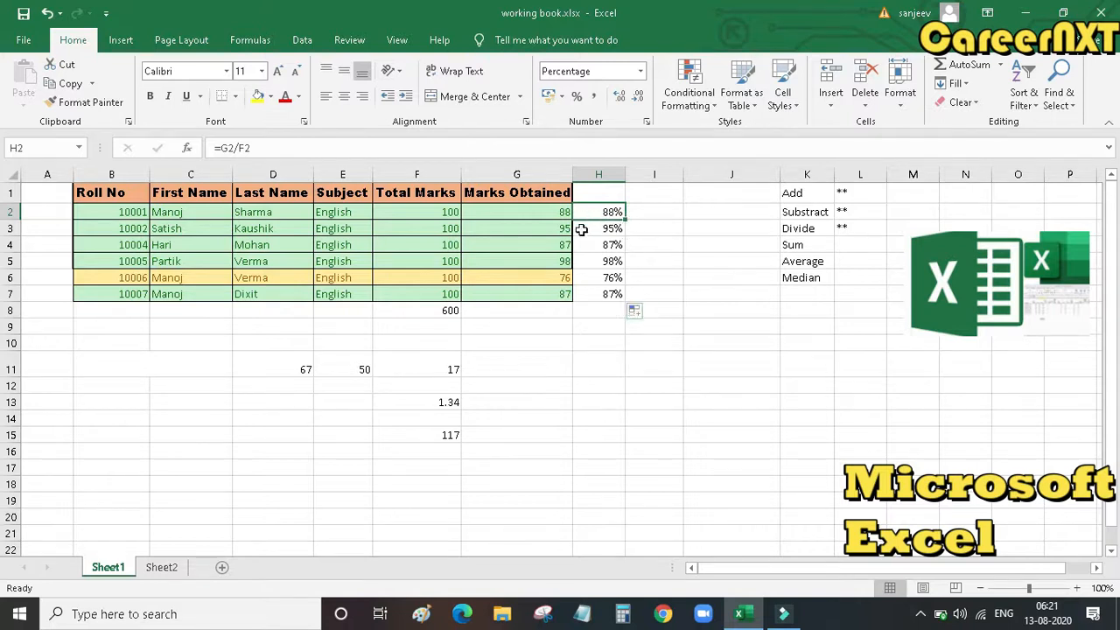
{"action": "left_click", "coordinate": [602, 230]}
{"action": "left_click", "coordinate": [604, 246]}
{"action": "left_click", "coordinate": [603, 261]}
{"action": "left_click", "coordinate": [604, 278]}
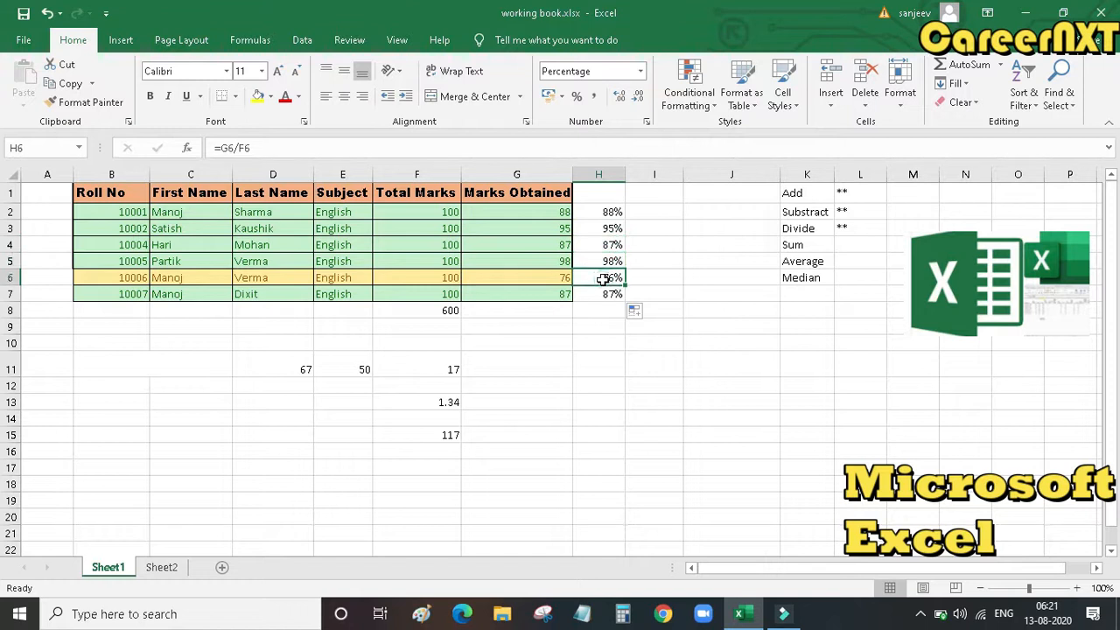
{"action": "left_click", "coordinate": [604, 295]}
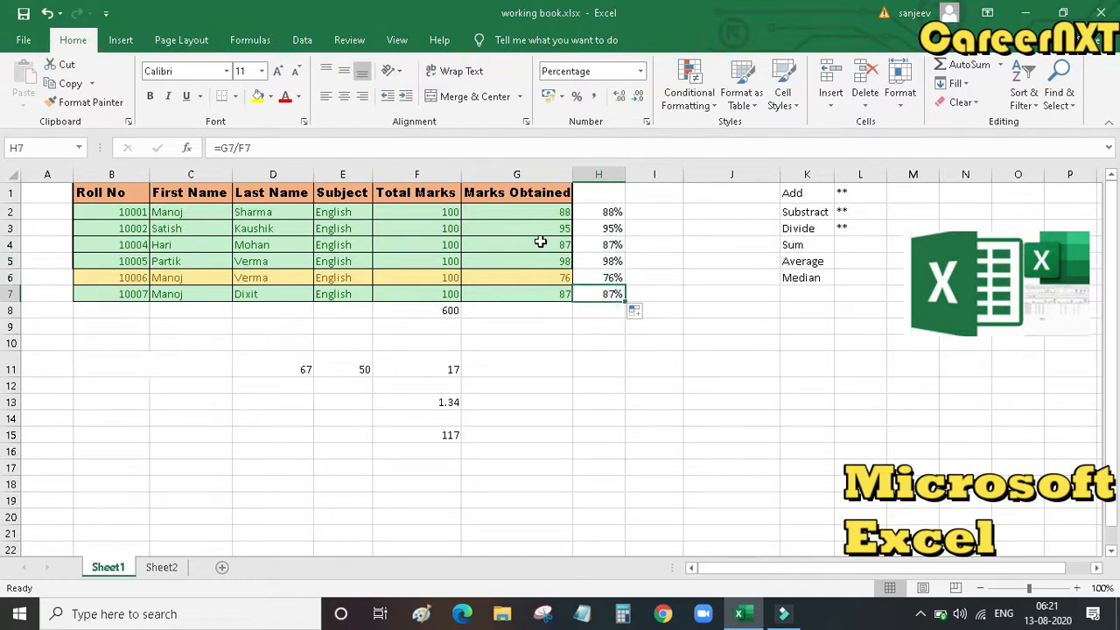
Total the Marks Obtained in G8 with AutoSum and extend the percentage formula from H7 to H8
{"action": "left_click_drag", "start_coordinate": [542, 219], "coordinate": [543, 288]}
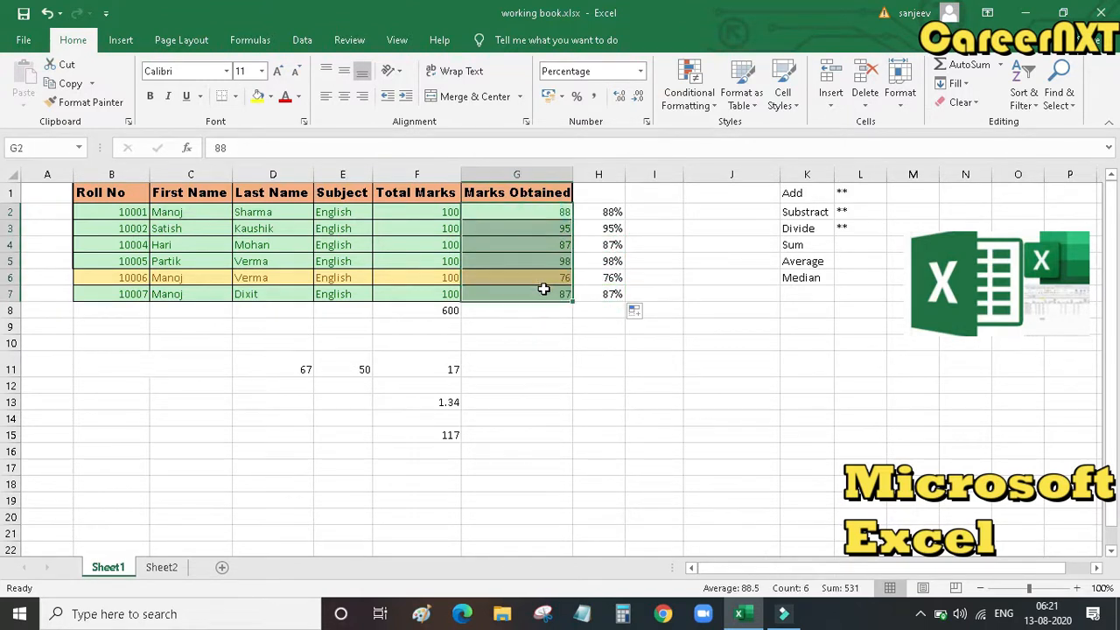
{"action": "left_click", "coordinate": [968, 64]}
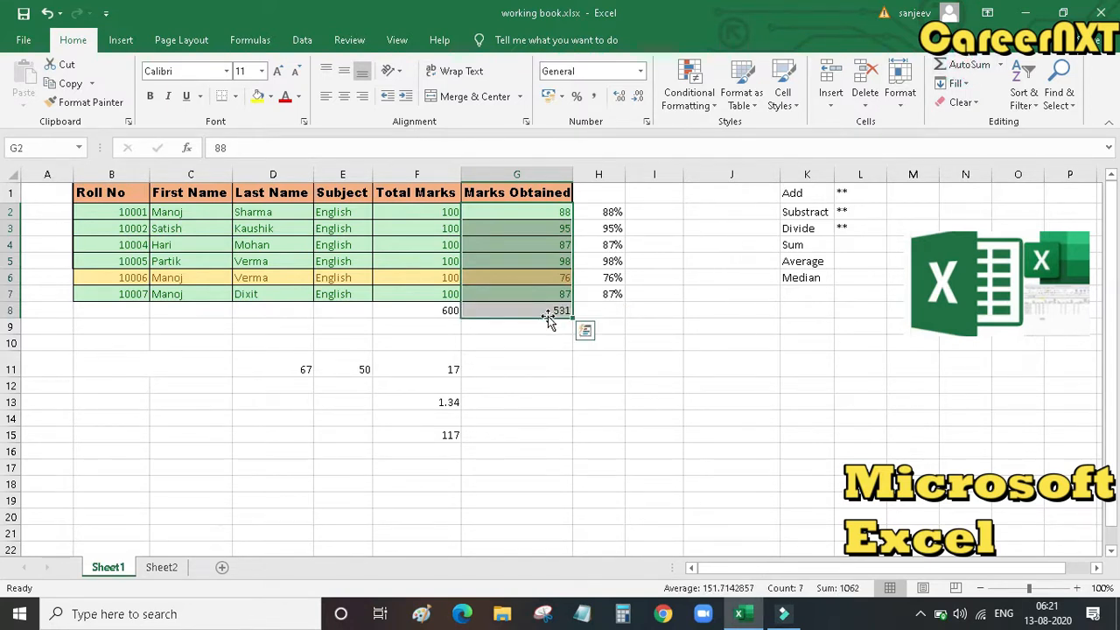
{"action": "left_click", "coordinate": [608, 296]}
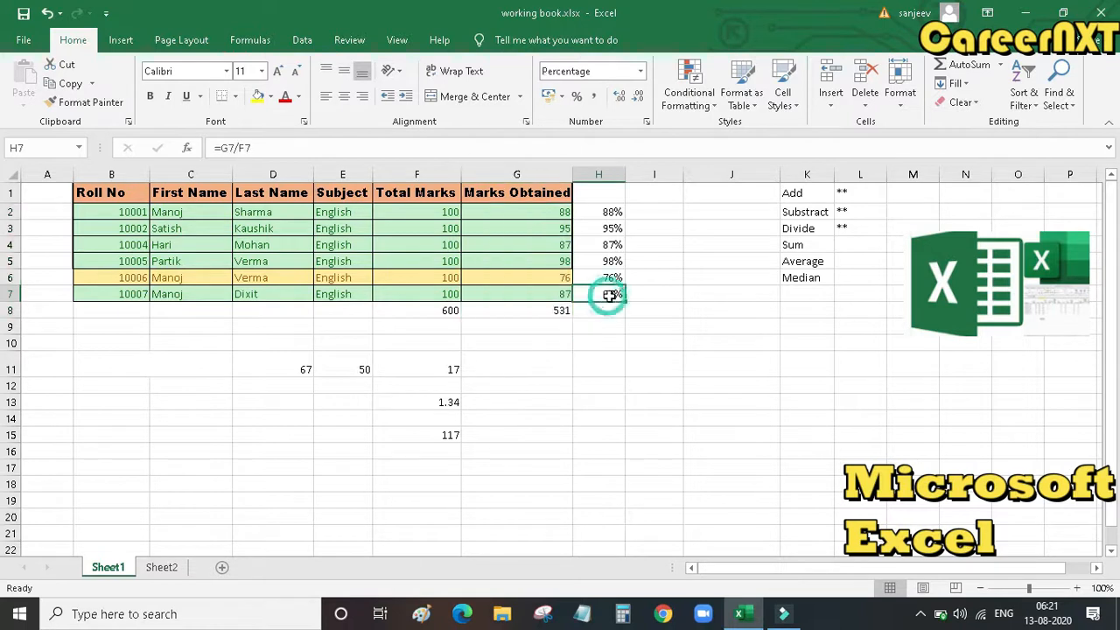
{"action": "left_click_drag", "start_coordinate": [624, 300], "coordinate": [623, 315]}
{"action": "left_click", "coordinate": [634, 330]}
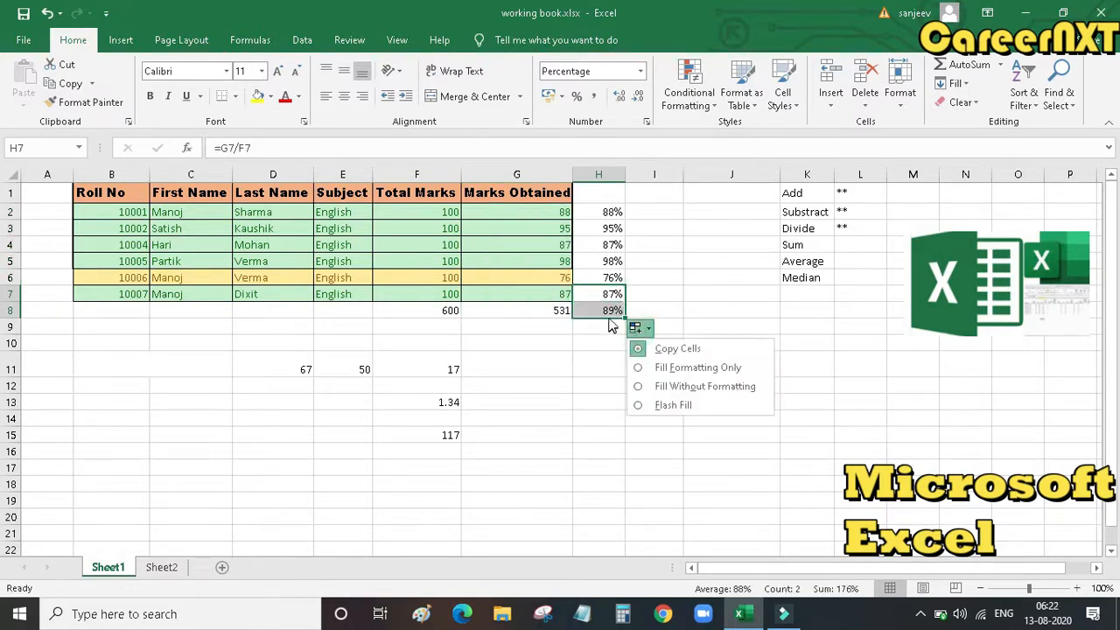
{"action": "key", "text": "Escape"}
{"action": "left_click", "coordinate": [607, 315]}
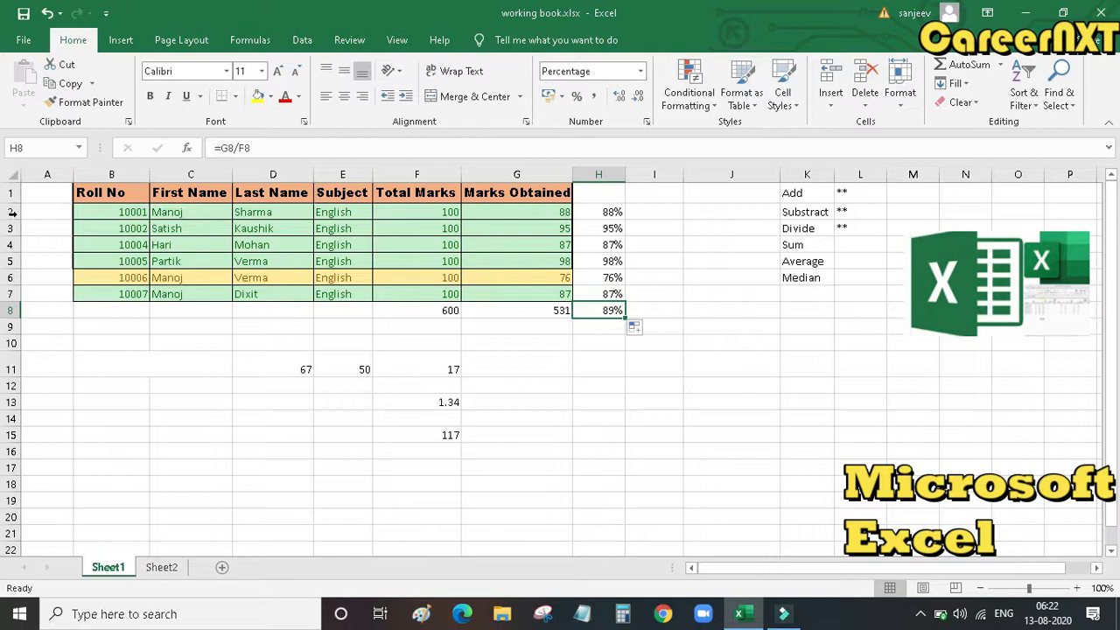
Enter the header "# row count" in cell A1
{"action": "left_click", "coordinate": [56, 196]}
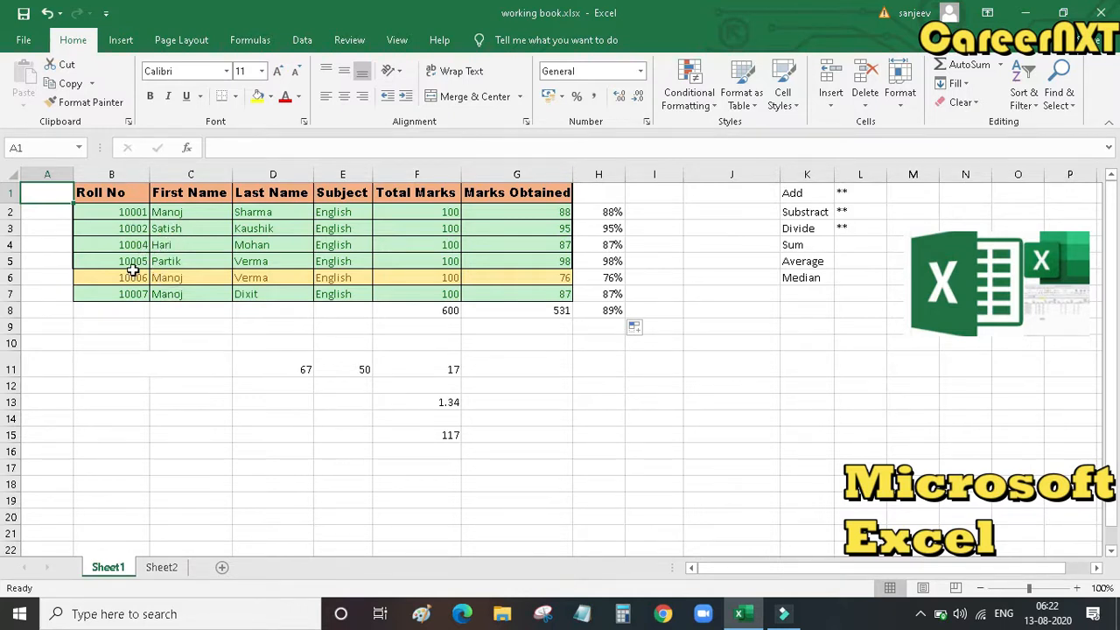
{"action": "type", "text": "#"}
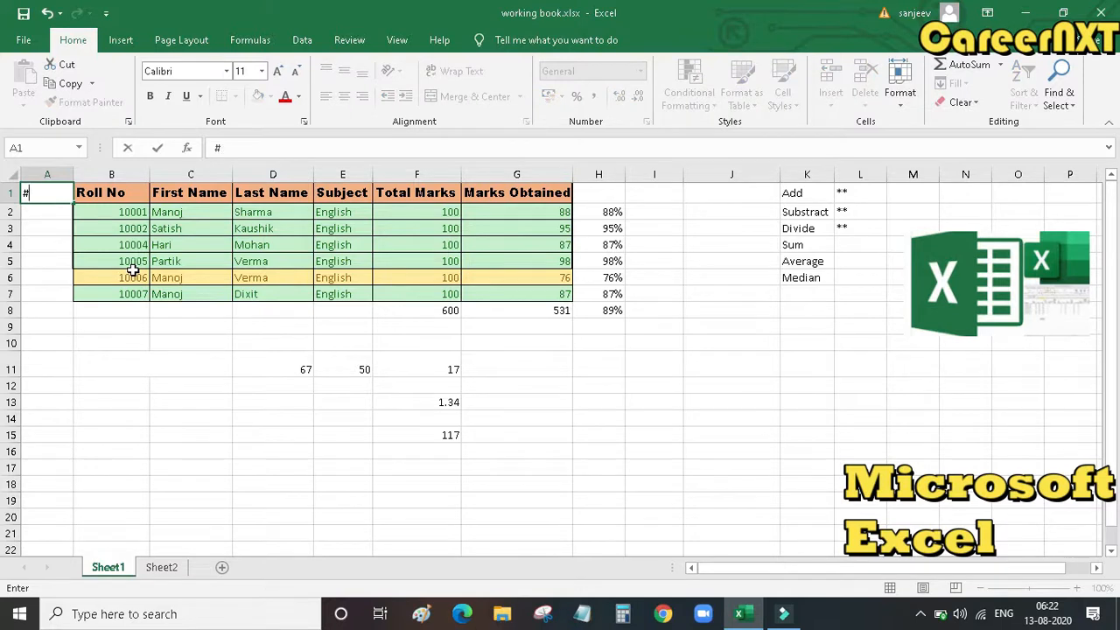
{"action": "type", "text": " row count"}
{"action": "key", "text": "Return"}
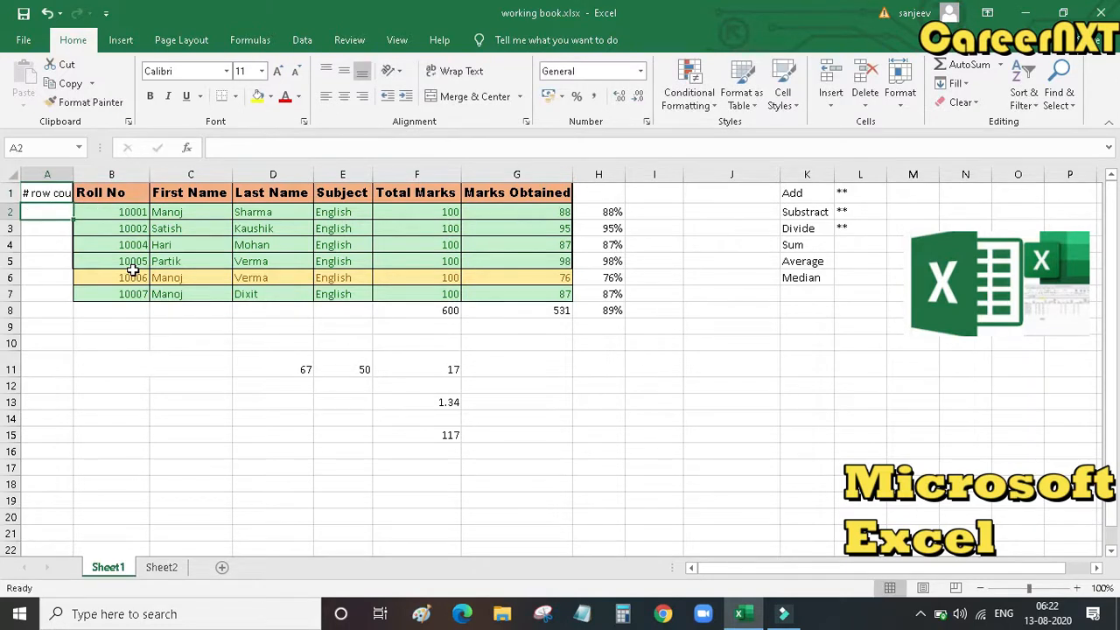
Number the student rows 1 to 6 by hand in A2:A7, and clear those numbers again
{"action": "type", "text": "1"}
{"action": "key", "text": "Return"}
{"action": "type", "text": "2"}
{"action": "key", "text": "Return"}
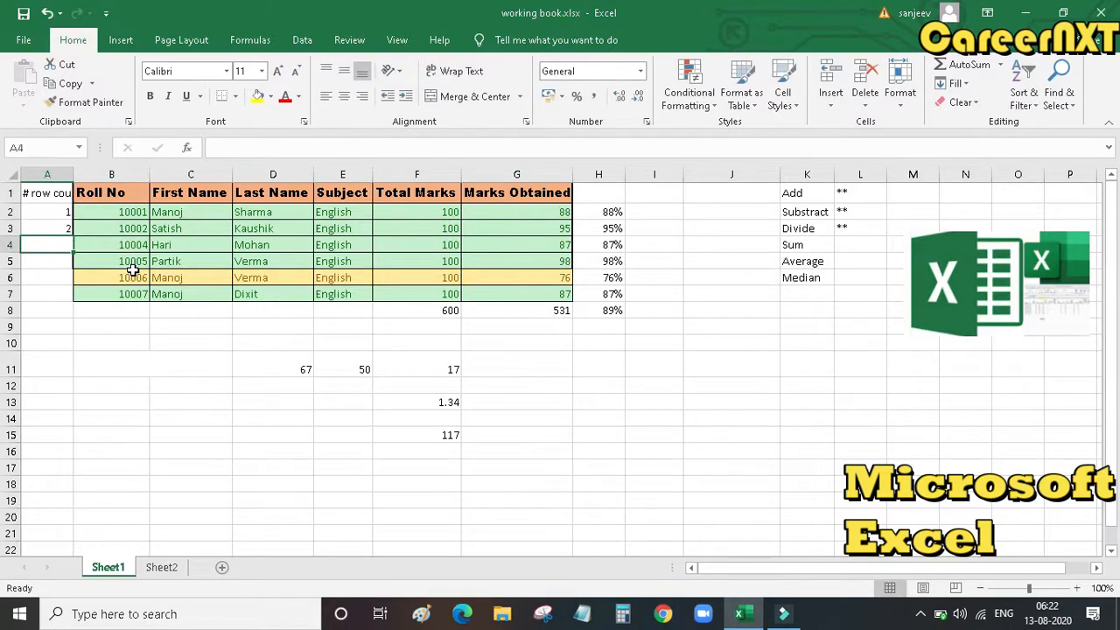
{"action": "type", "text": "3"}
{"action": "key", "text": "Return"}
{"action": "type", "text": "4"}
{"action": "key", "text": "Return"}
{"action": "type", "text": "5"}
{"action": "key", "text": "Return"}
{"action": "type", "text": "6"}
{"action": "key", "text": "Return"}
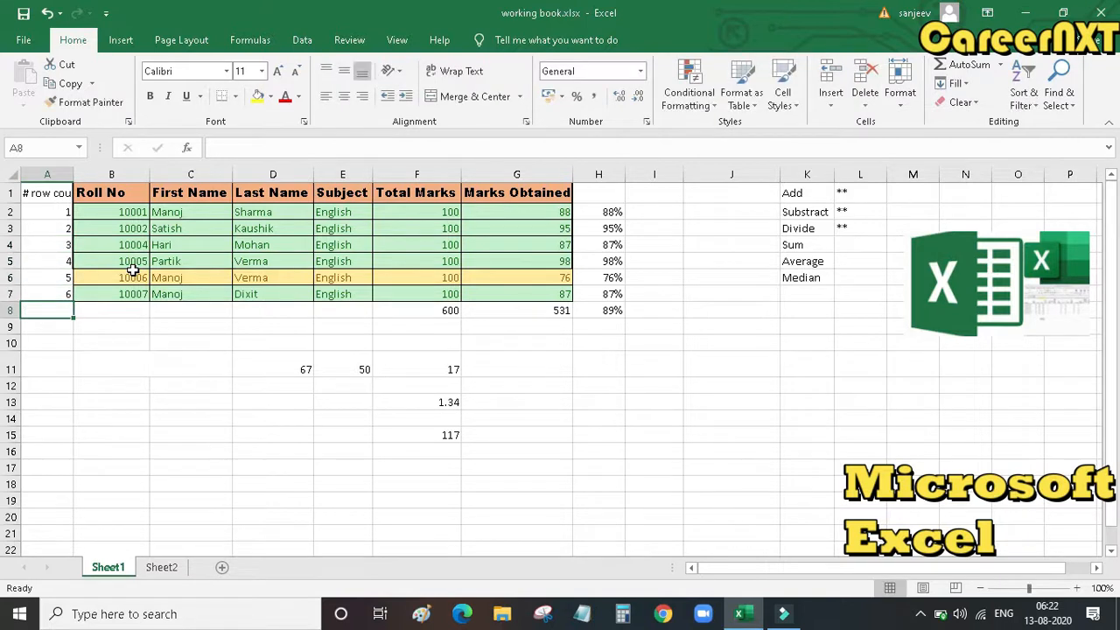
{"action": "left_click_drag", "start_coordinate": [55, 212], "coordinate": [54, 303]}
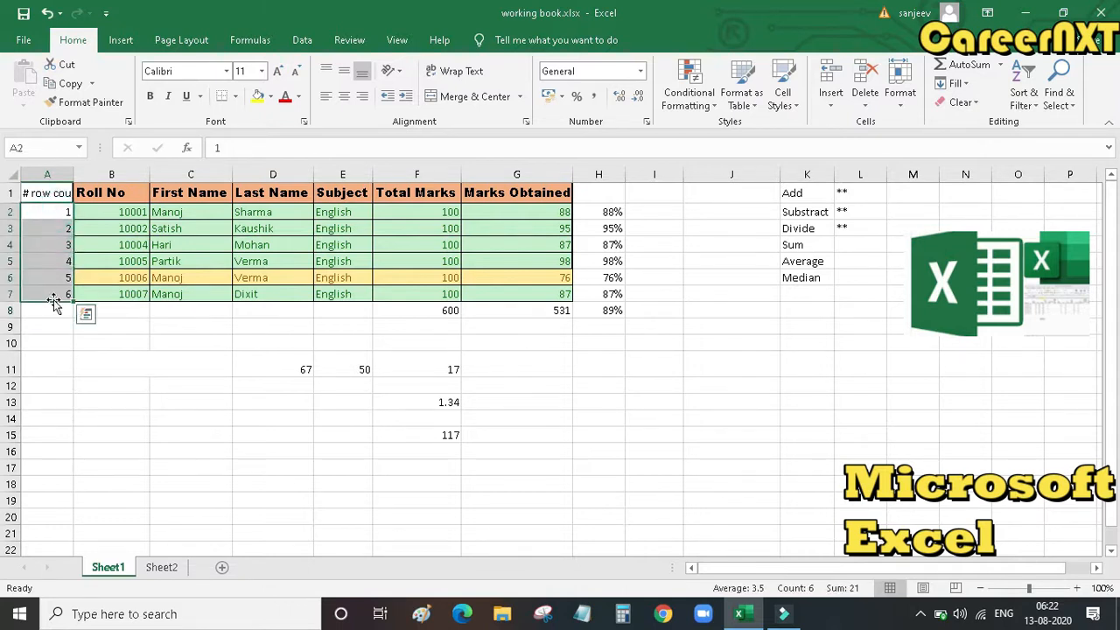
{"action": "key", "text": "Delete"}
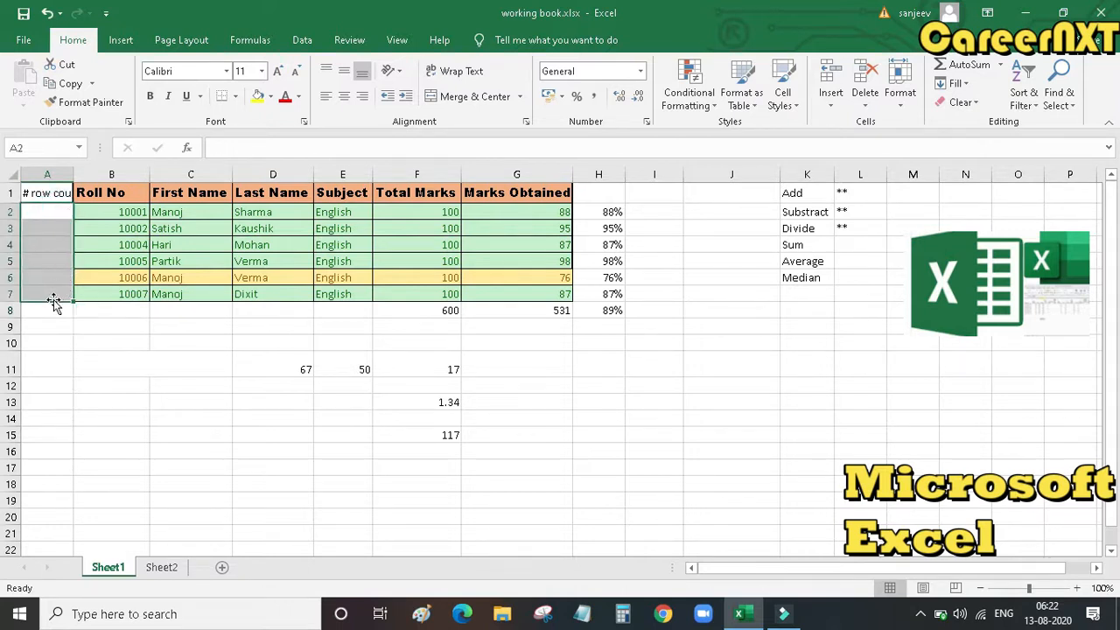
Enter 1 in cell A2 and the running-number formula =SUM(A2+1) in cell A3
{"action": "left_click", "coordinate": [56, 210]}
{"action": "type", "text": "1"}
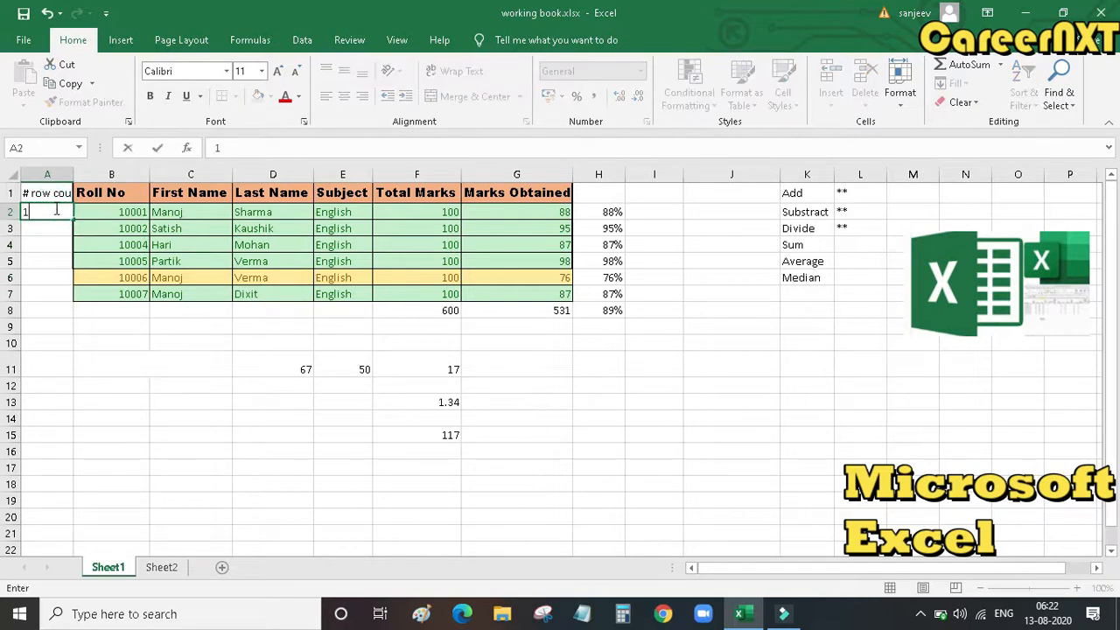
{"action": "key", "text": "Return"}
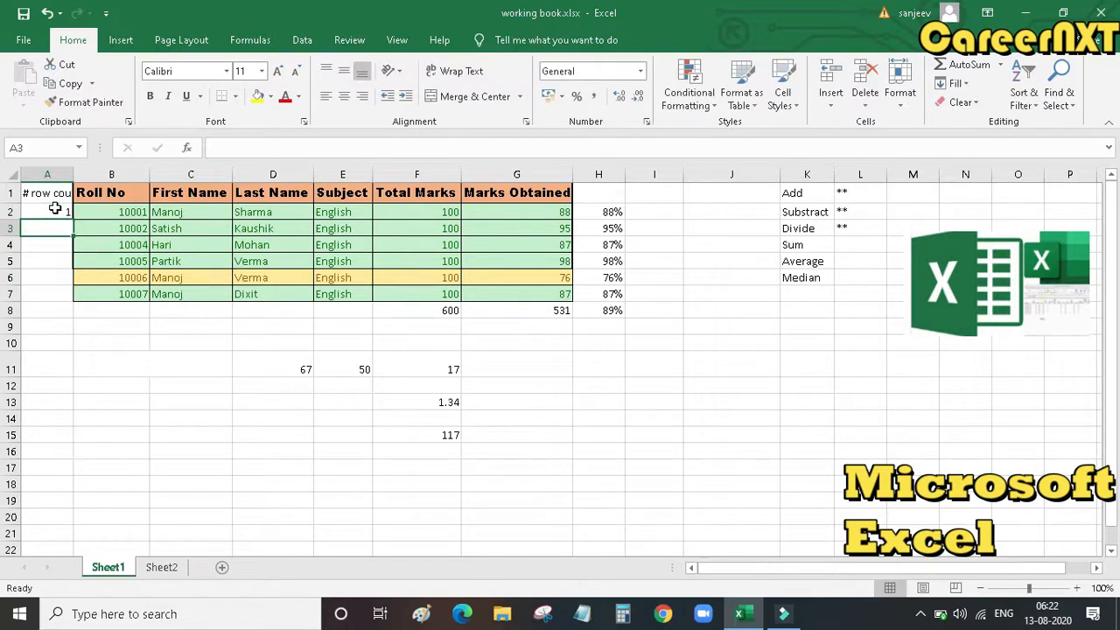
{"action": "type", "text": "=sum"}
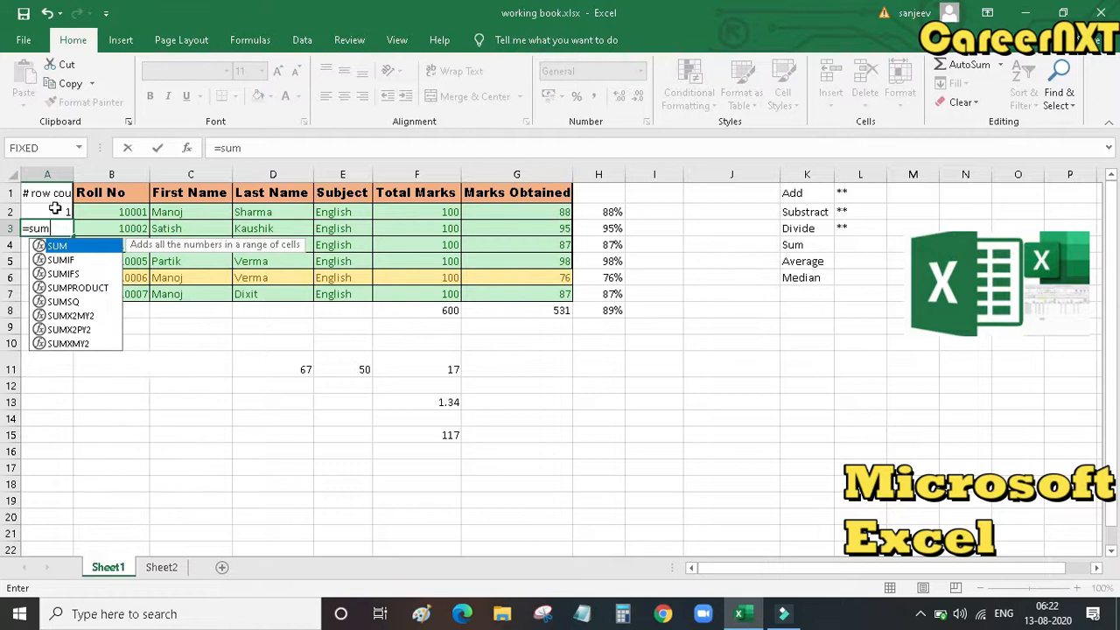
{"action": "type", "text": "("}
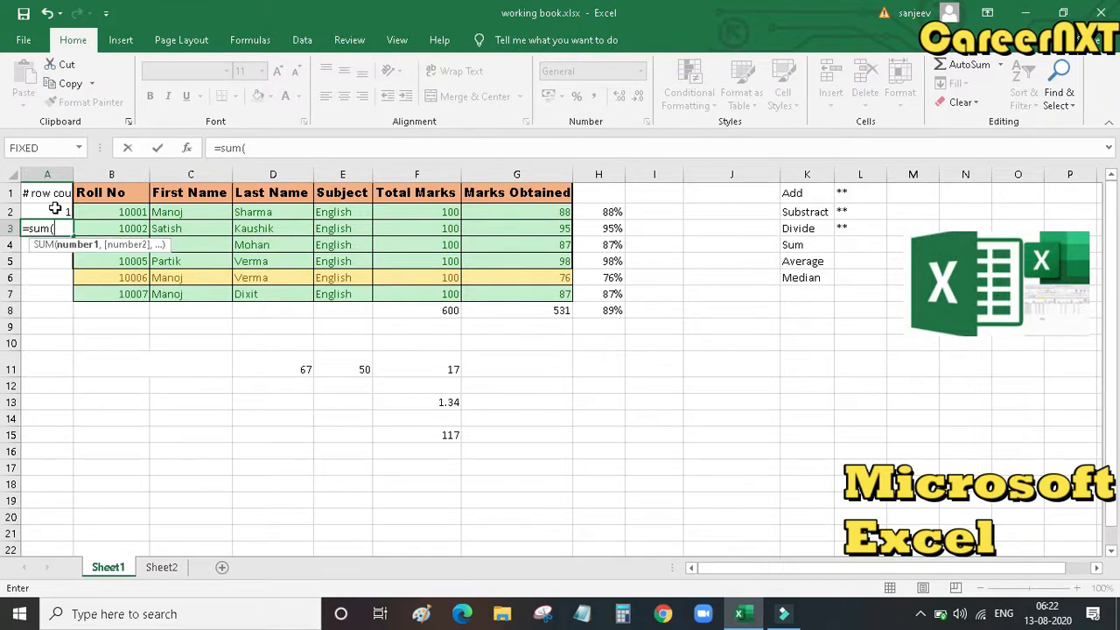
{"action": "left_click", "coordinate": [54, 207]}
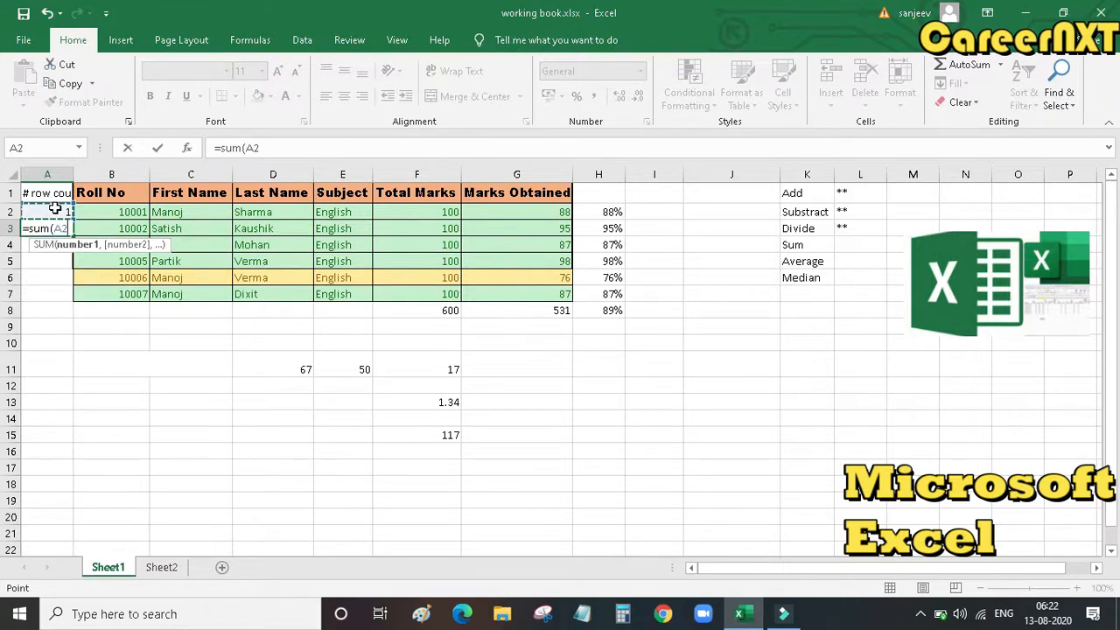
{"action": "type", "text": "+1)"}
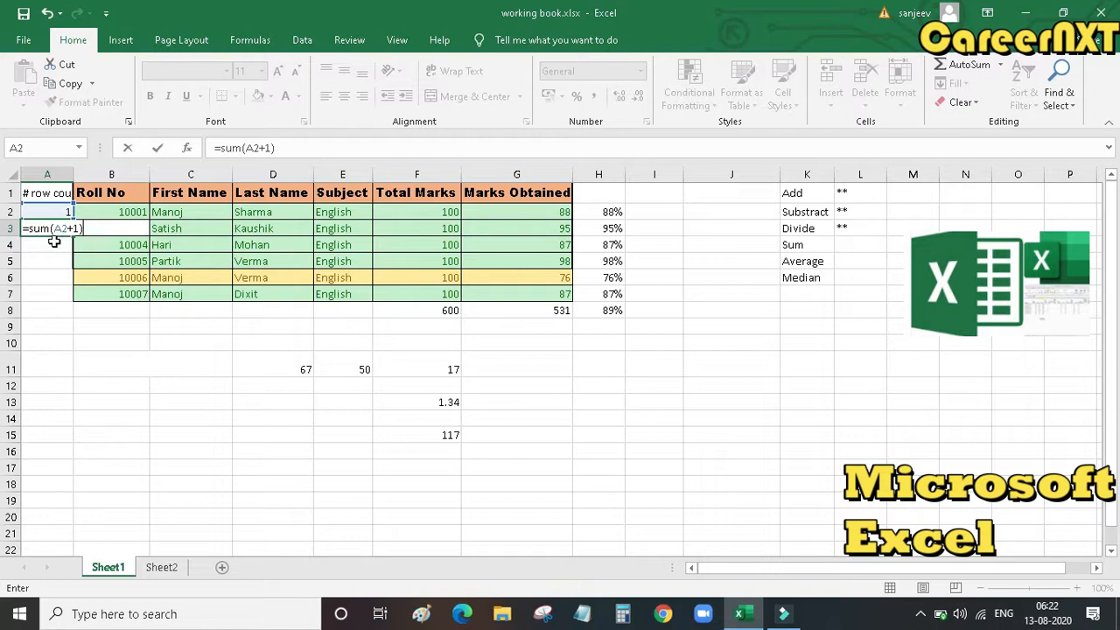
{"action": "key", "text": "Return"}
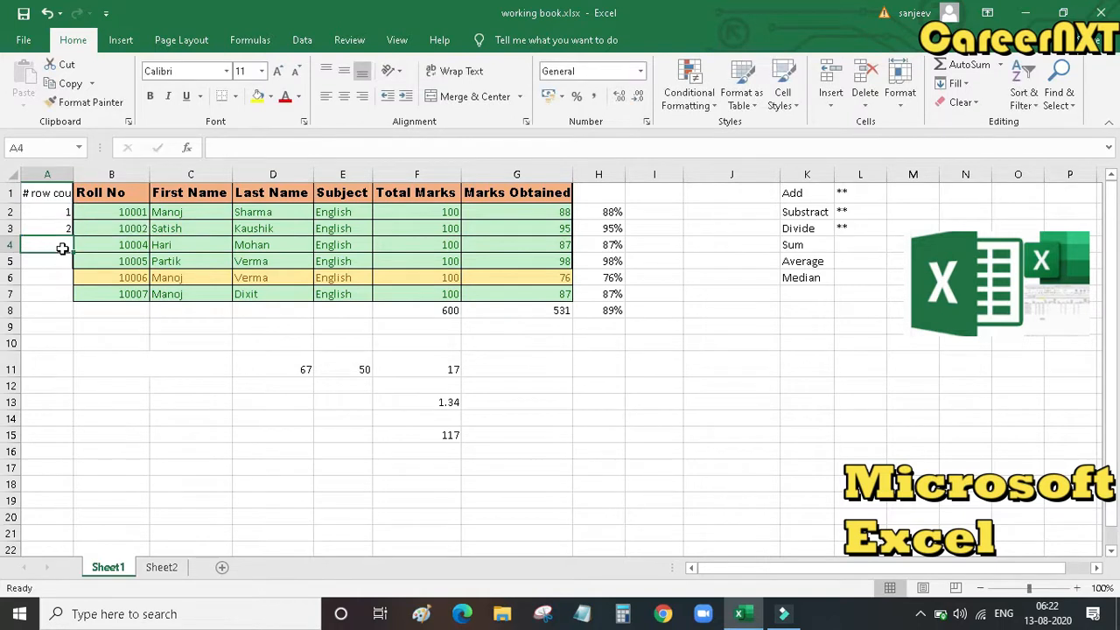
Fill the running-number formula from A3 down through A7
{"action": "left_click", "coordinate": [54, 229]}
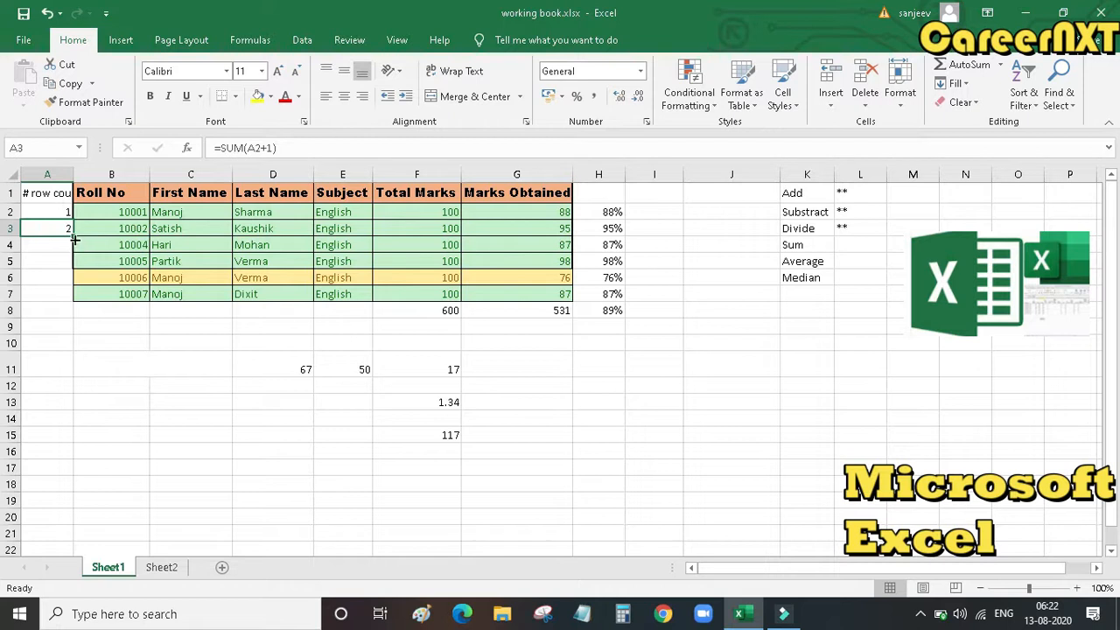
{"action": "left_click_drag", "start_coordinate": [73, 238], "coordinate": [75, 299]}
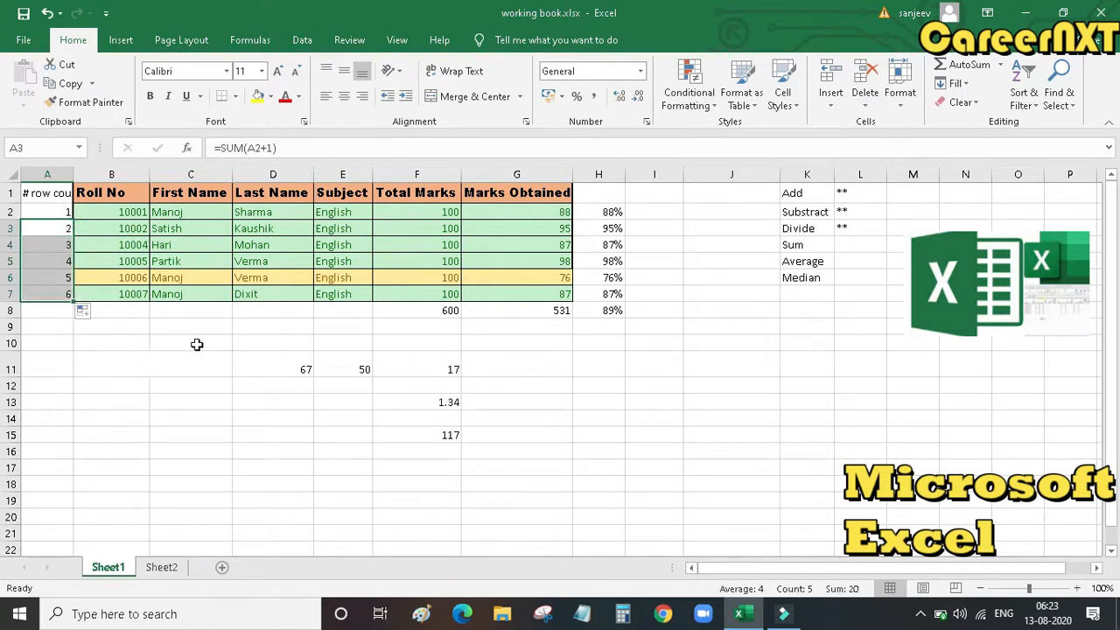
{"action": "left_click", "coordinate": [197, 344]}
{"action": "left_click_drag", "start_coordinate": [46, 228], "coordinate": [60, 290]}
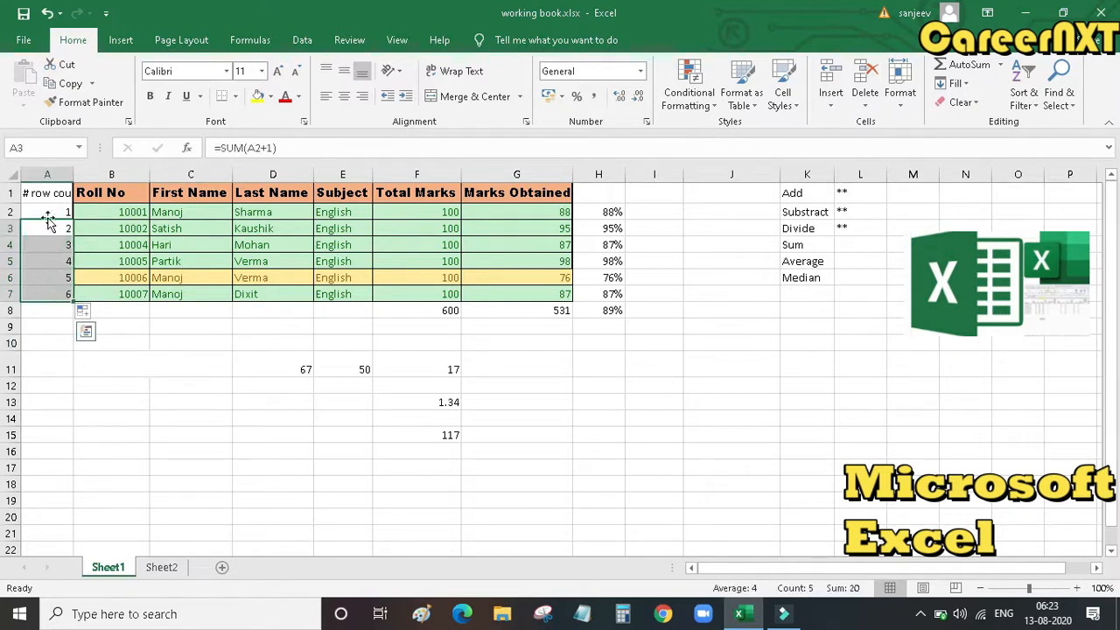
{"action": "left_click_drag", "start_coordinate": [48, 212], "coordinate": [57, 293]}
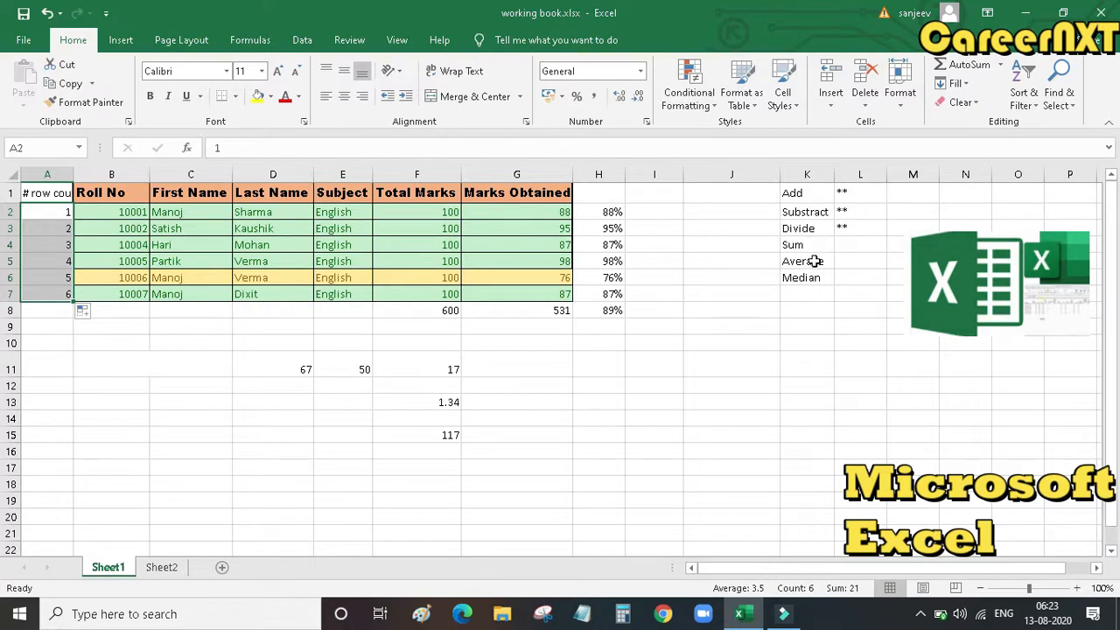
{"action": "left_click_drag", "start_coordinate": [623, 215], "coordinate": [618, 291]}
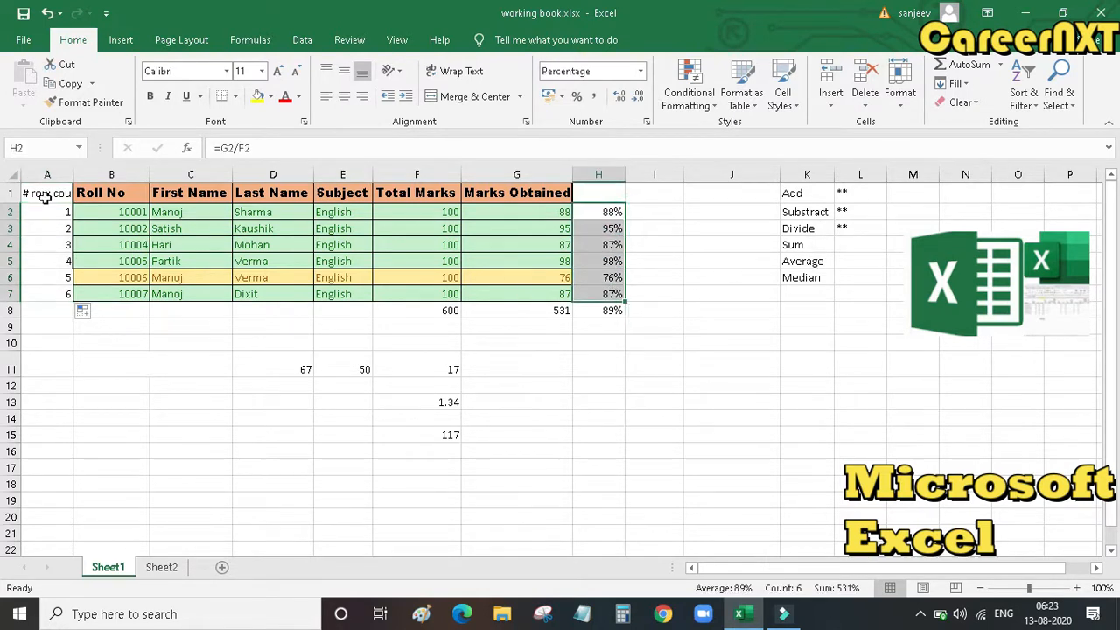
{"action": "left_click_drag", "start_coordinate": [50, 213], "coordinate": [50, 279]}
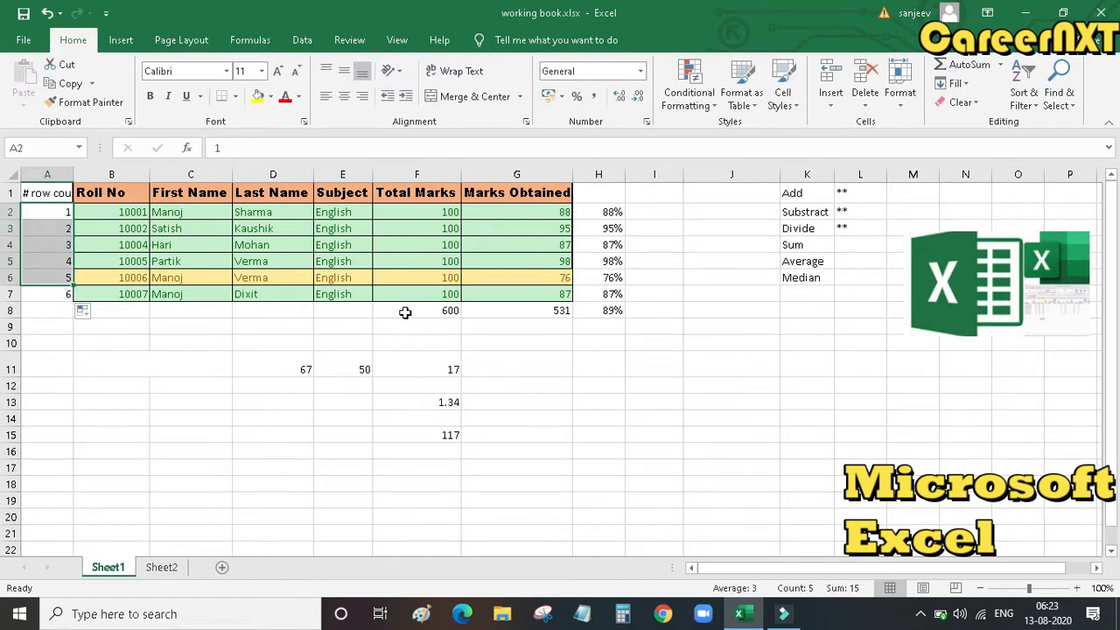
Clear the Marks Obtained total in cell G8 and the overall percentage formula in cell H8
{"action": "left_click", "coordinate": [534, 314]}
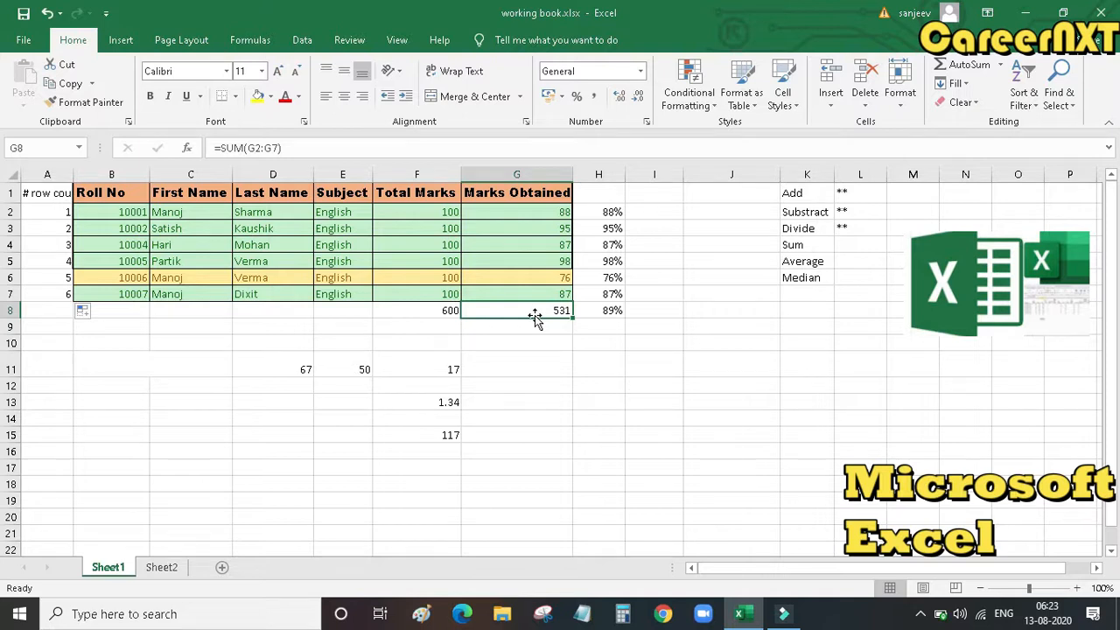
{"action": "key", "text": "Delete"}
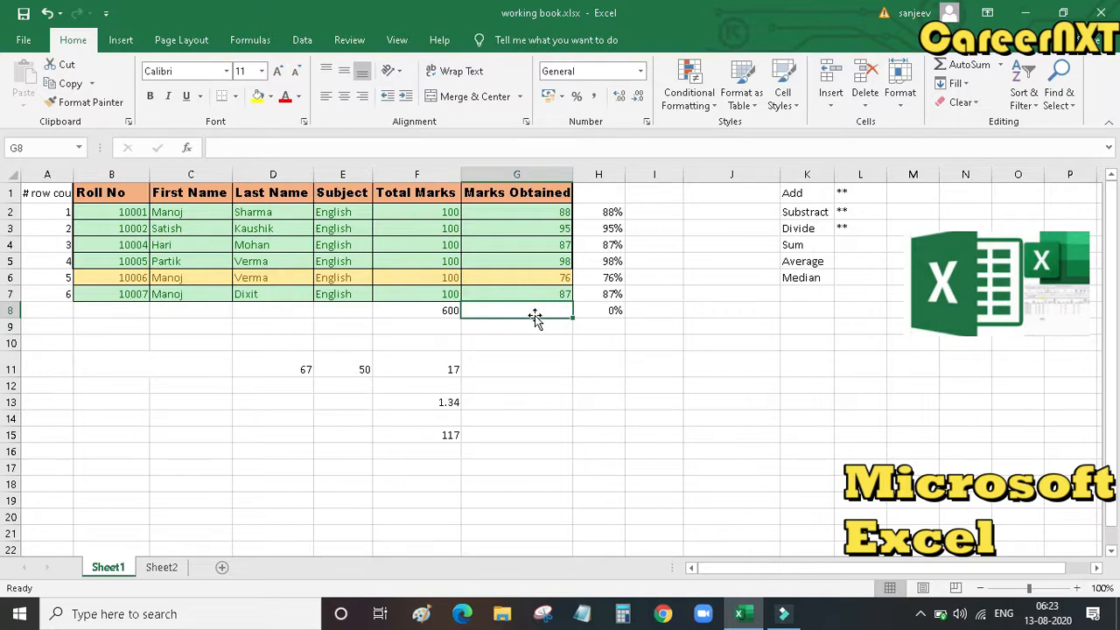
{"action": "left_click", "coordinate": [613, 310]}
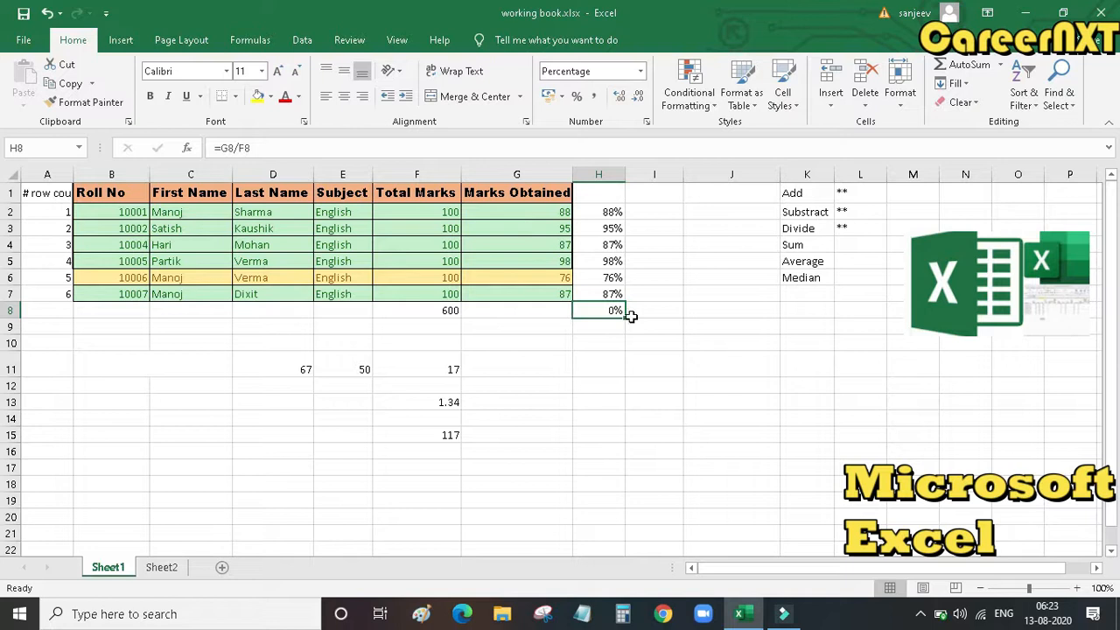
{"action": "left_click", "coordinate": [564, 311]}
{"action": "left_click", "coordinate": [449, 313]}
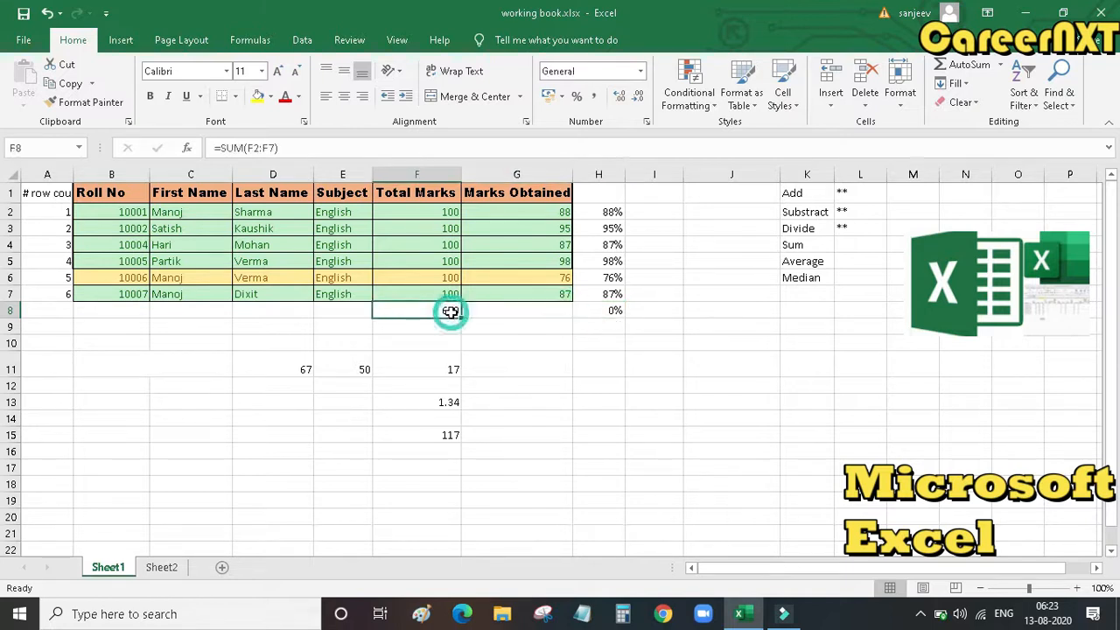
{"action": "left_click", "coordinate": [586, 312]}
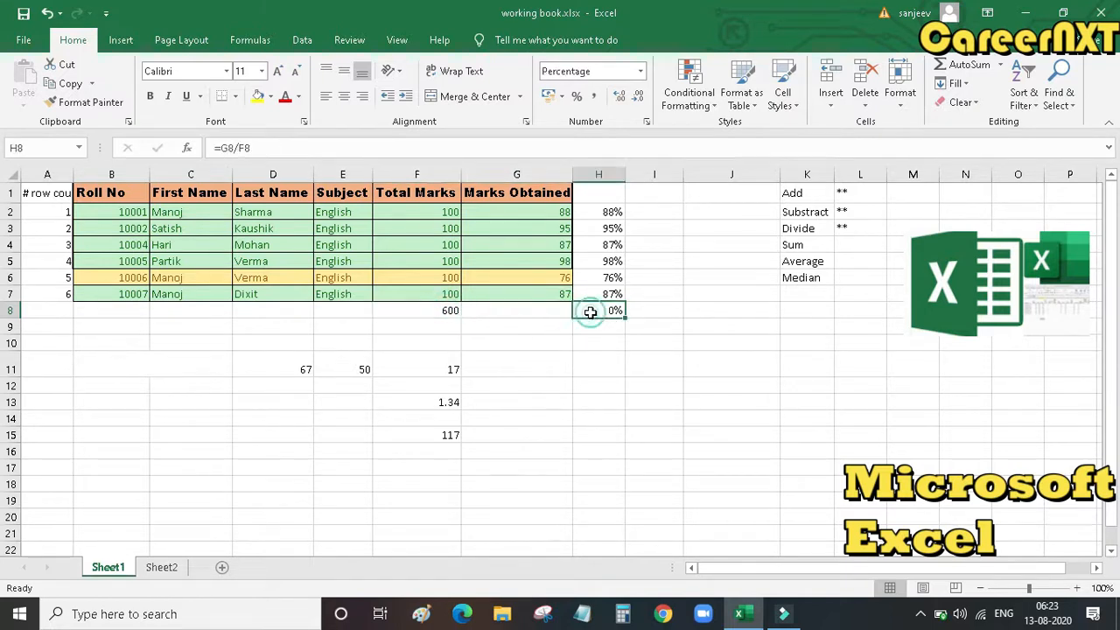
{"action": "left_click", "coordinate": [544, 311]}
{"action": "left_click", "coordinate": [605, 312]}
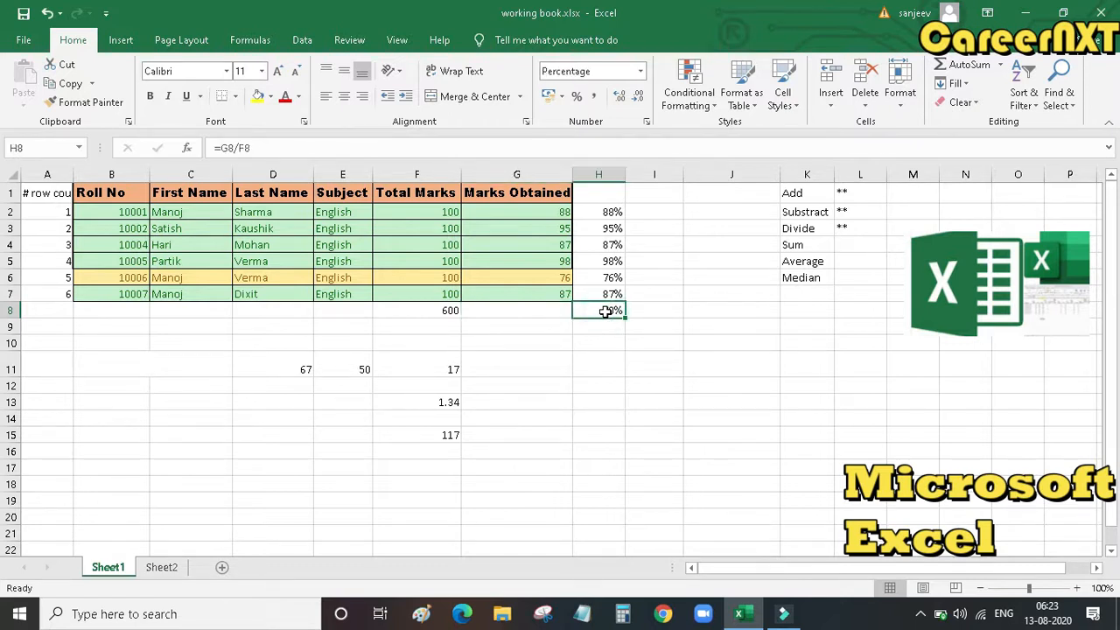
{"action": "key", "text": "Delete"}
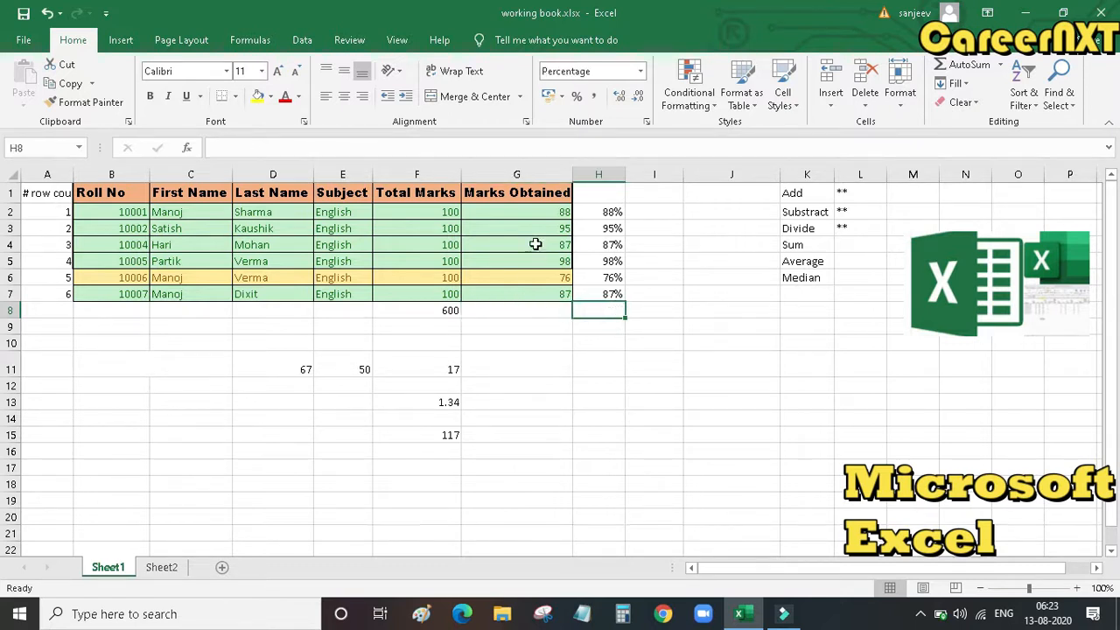
Calculate the median of the Marks Obtained values in cell G8 with =MEDIAN(G2:G7)
{"action": "left_click_drag", "start_coordinate": [532, 213], "coordinate": [528, 288]}
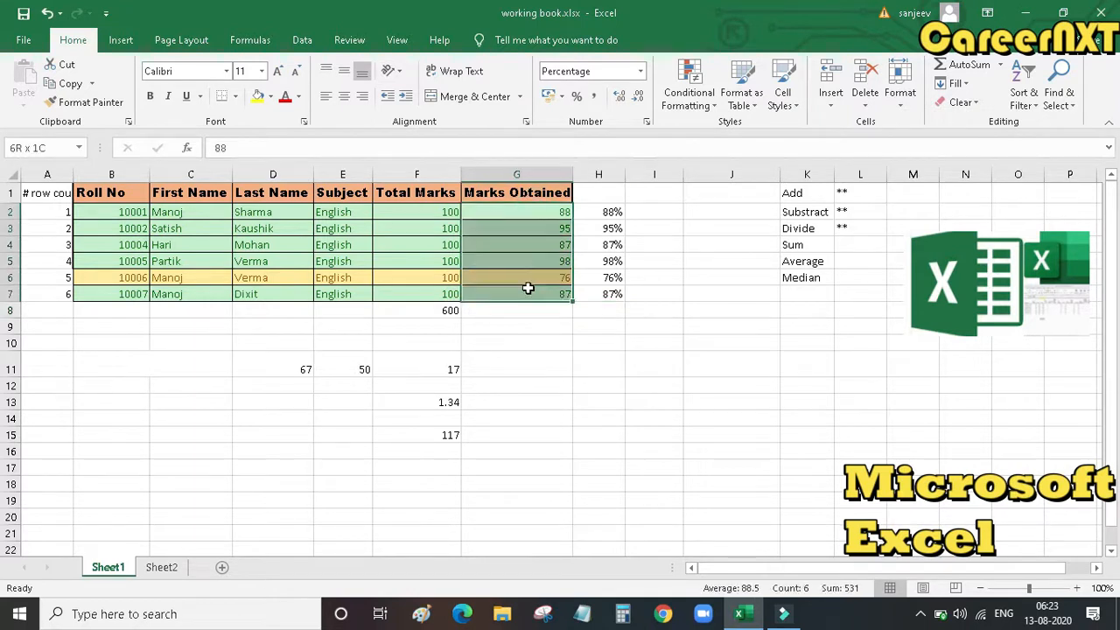
{"action": "left_click", "coordinate": [520, 312]}
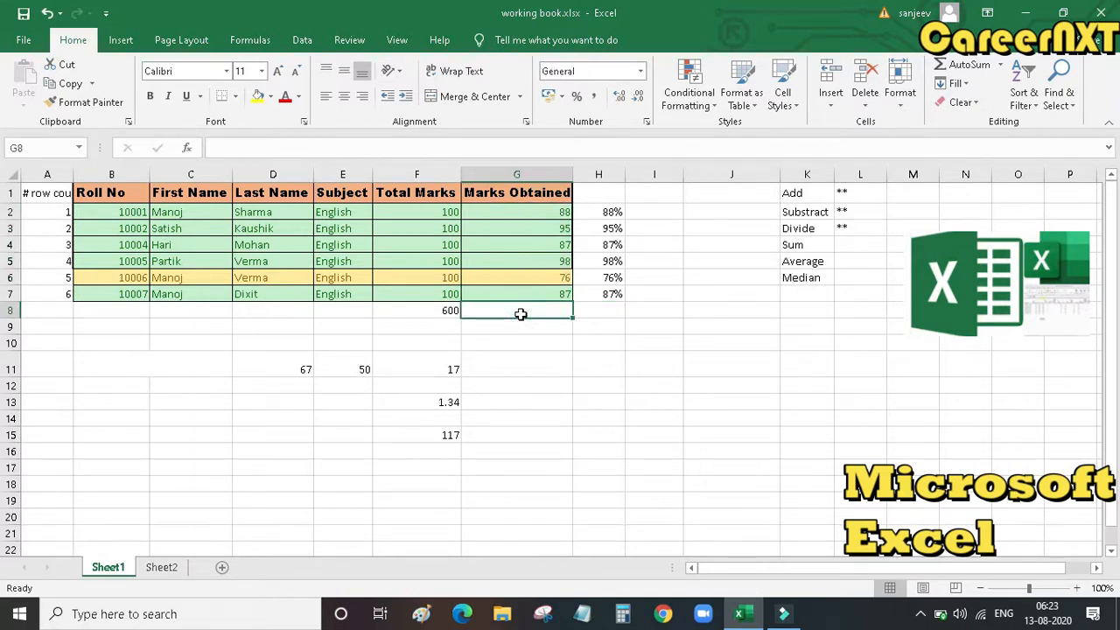
{"action": "left_click", "coordinate": [1002, 69]}
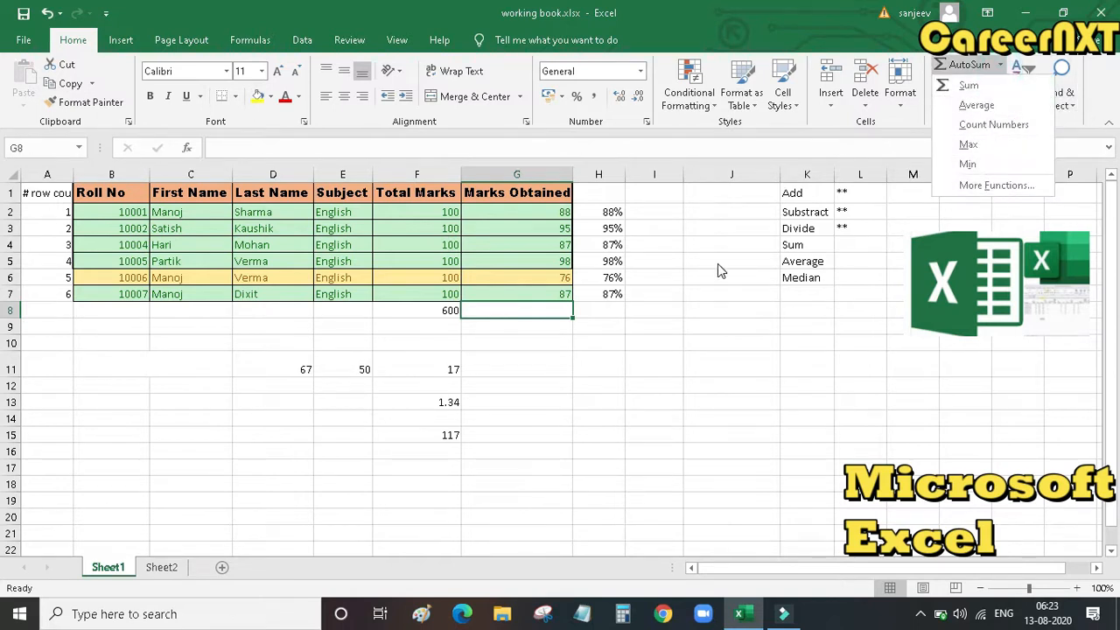
{"action": "left_click", "coordinate": [552, 314]}
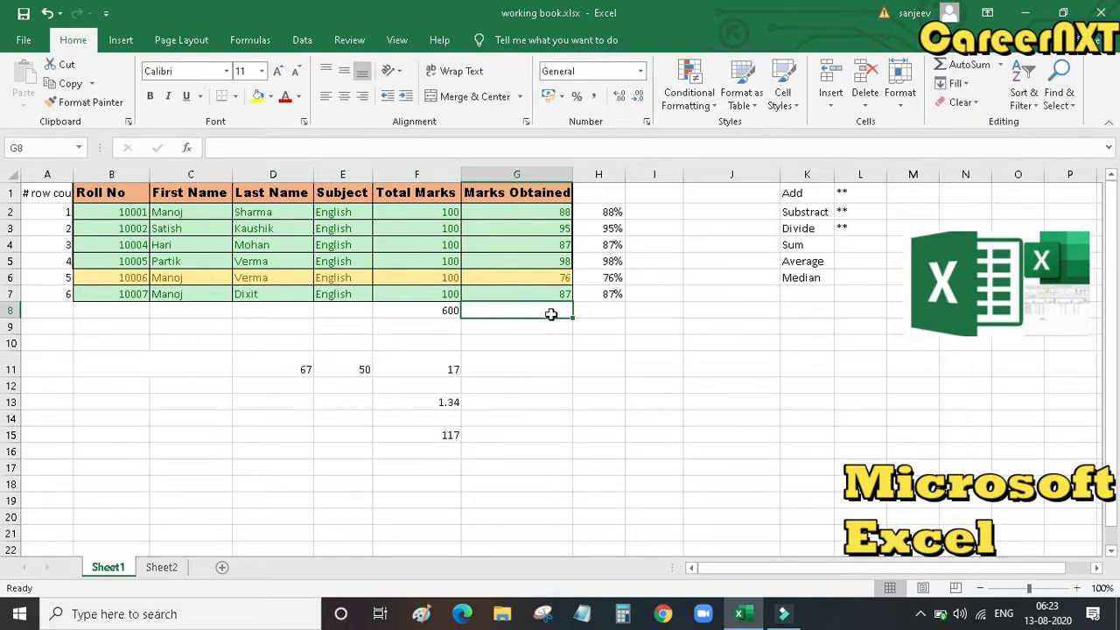
{"action": "type", "text": "=median"}
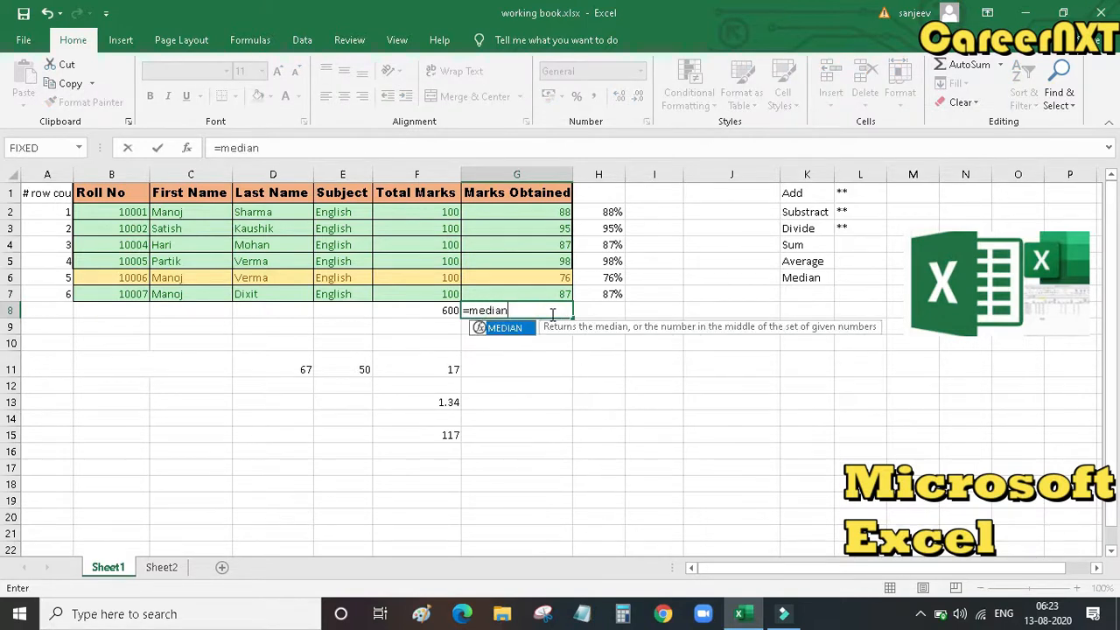
{"action": "type", "text": "("}
{"action": "key", "text": "Up"}
{"action": "key", "text": "shift+Up"}
{"action": "key", "text": "shift+Up"}
{"action": "key", "text": "shift+Up"}
{"action": "key", "text": "shift+Up"}
{"action": "key", "text": "shift+Up"}
{"action": "type", "text": ")"}
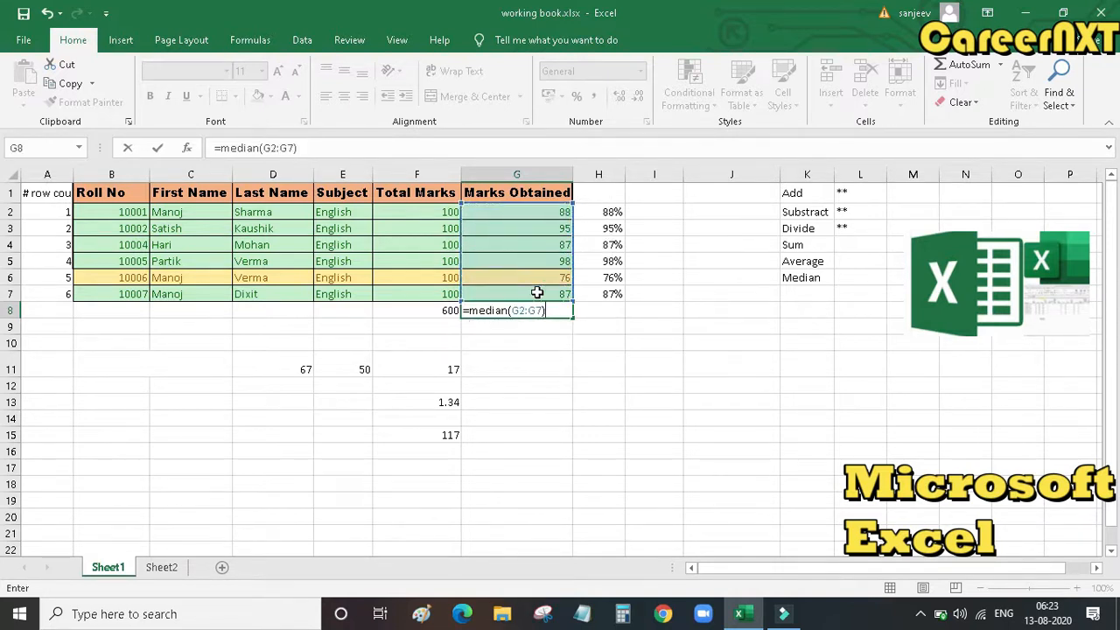
{"action": "key", "text": "Return"}
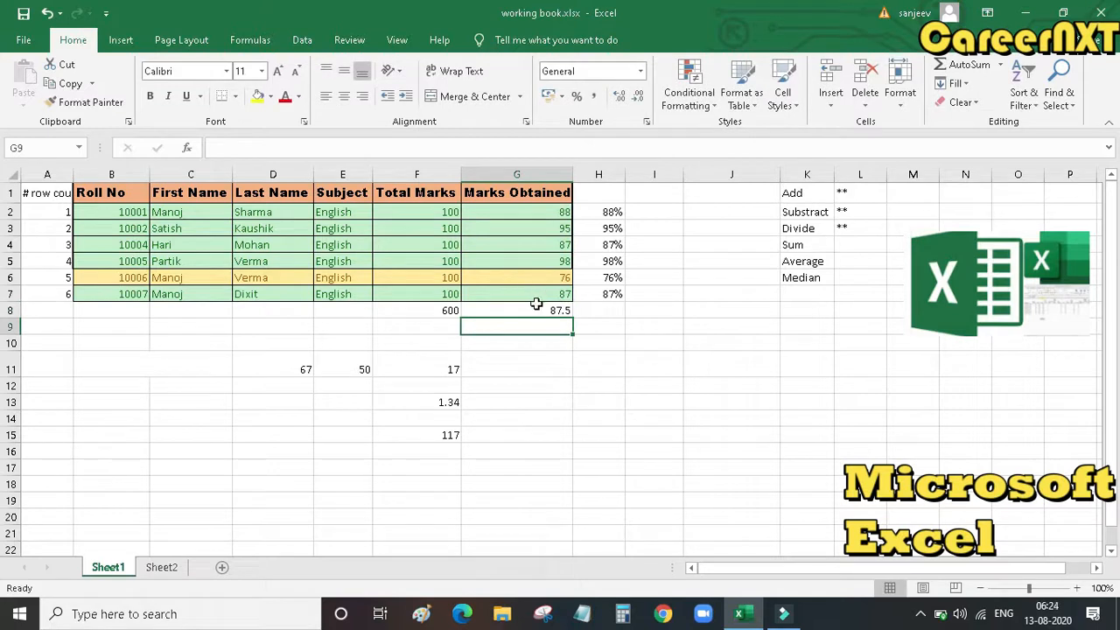
{"action": "left_click", "coordinate": [536, 308]}
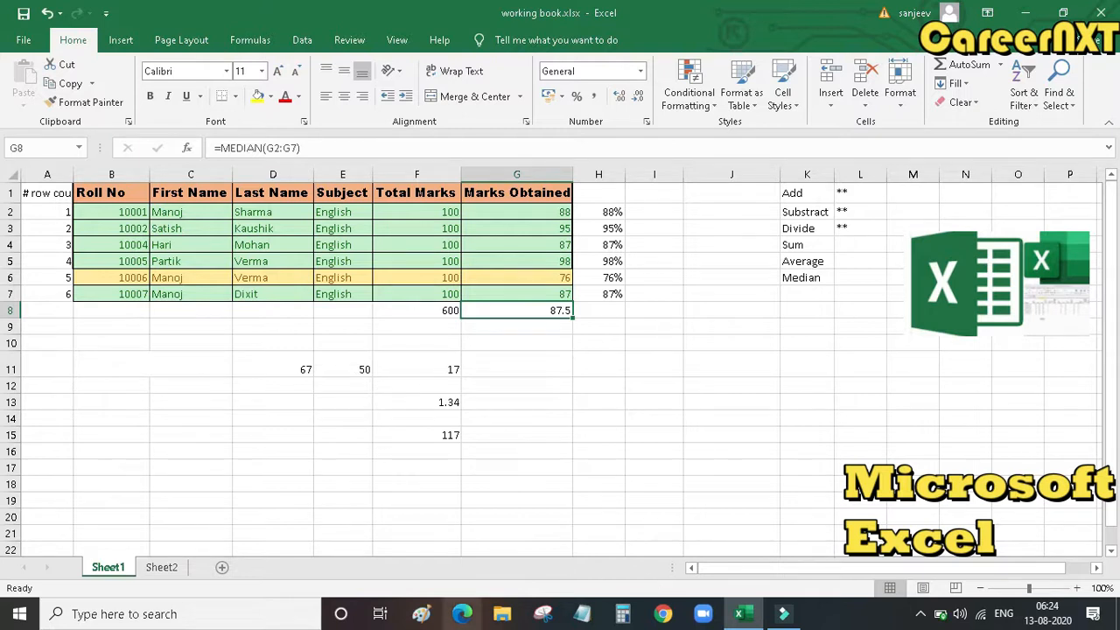
Enter the sample numbers 4, 3 and 2 in cells H10, I10 and J10
{"action": "left_click", "coordinate": [607, 338]}
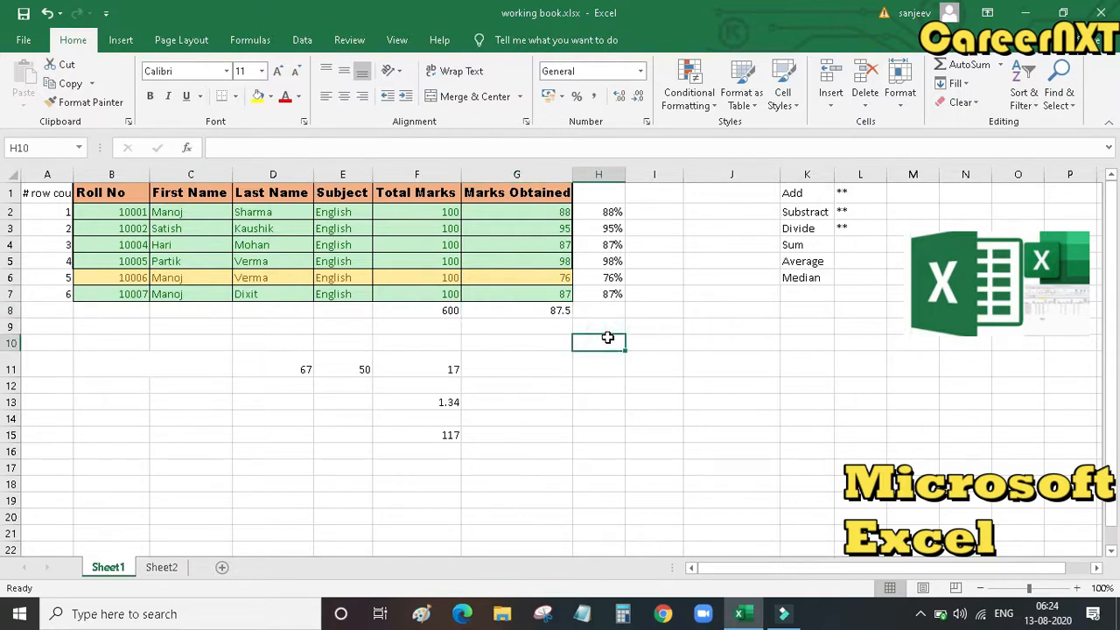
{"action": "type", "text": "4"}
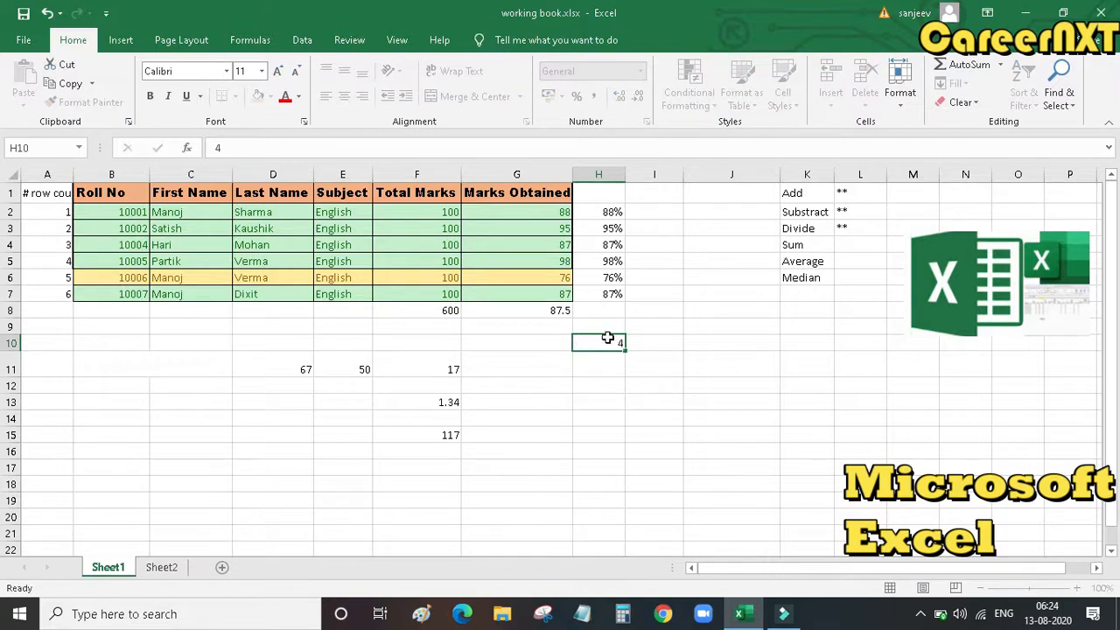
{"action": "key", "text": "Tab"}
{"action": "type", "text": "3"}
{"action": "key", "text": "Tab"}
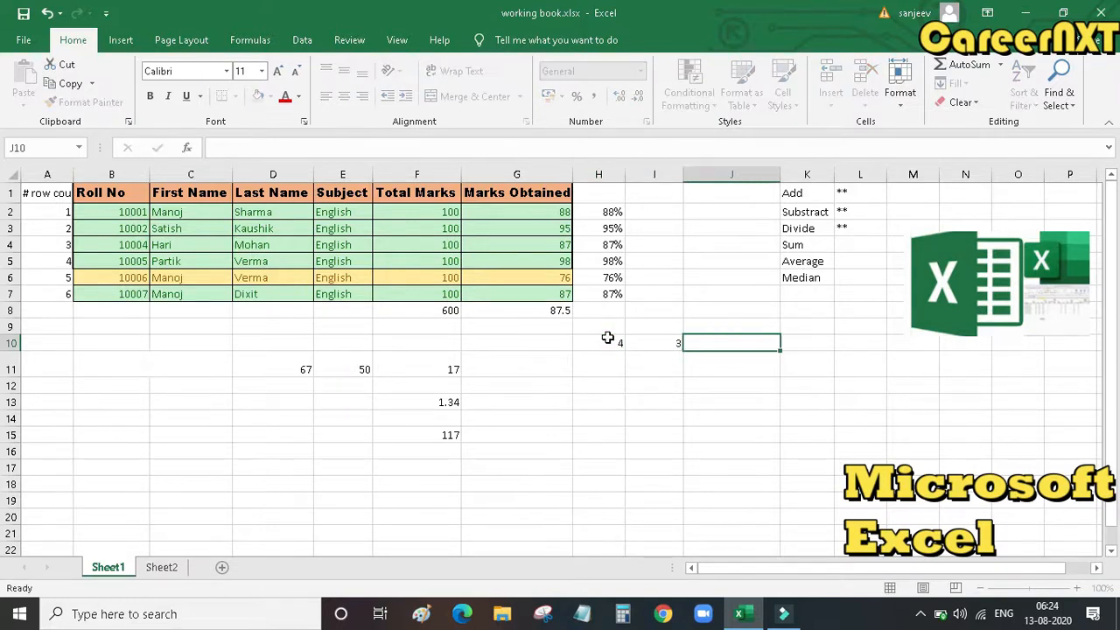
{"action": "type", "text": "2"}
{"action": "key", "text": "Tab"}
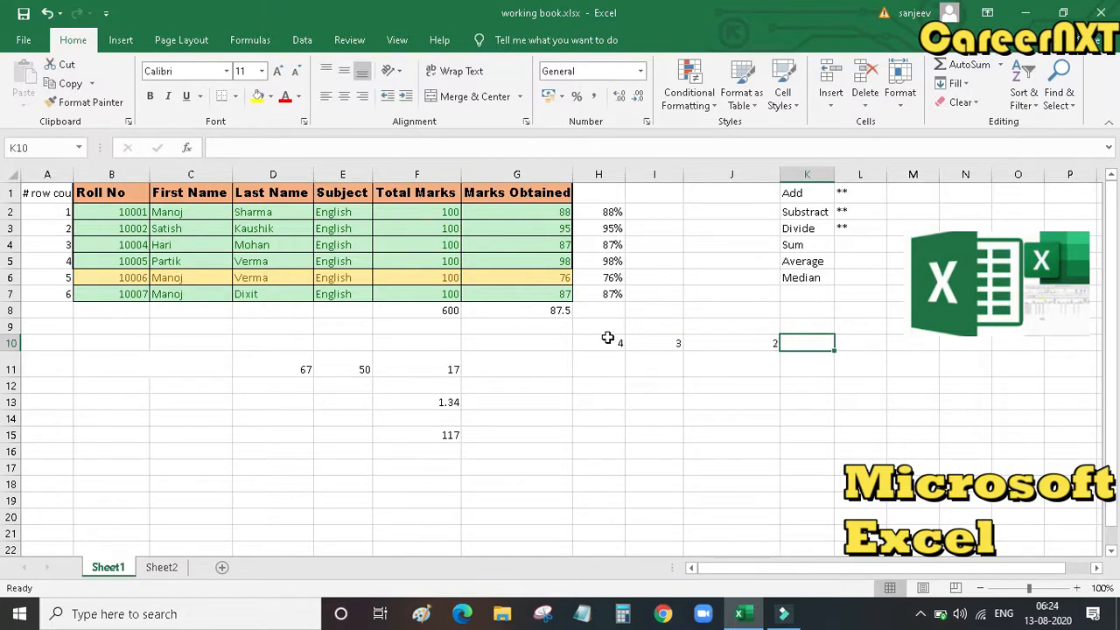
Enter the combined add-and-subtract formula =H10+I10-3 in cell K10
{"action": "type", "text": "="}
{"action": "key", "text": "Left"}
{"action": "key", "text": "Left"}
{"action": "key", "text": "Left"}
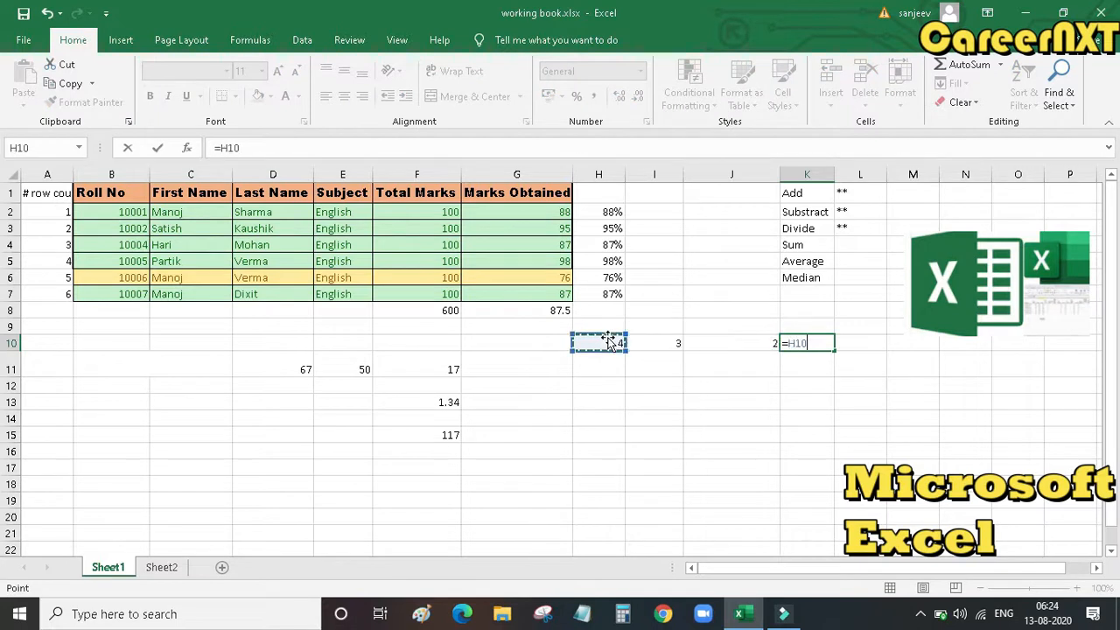
{"action": "type", "text": "+"}
{"action": "key", "text": "Left"}
{"action": "key", "text": "Left"}
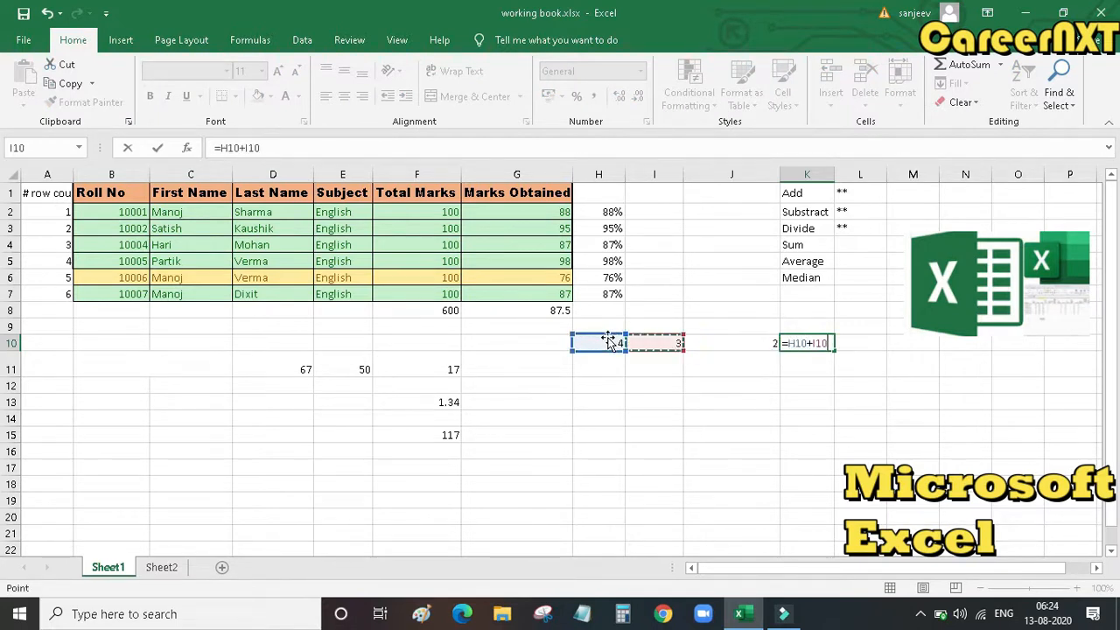
{"action": "type", "text": "-3"}
{"action": "key", "text": "Return"}
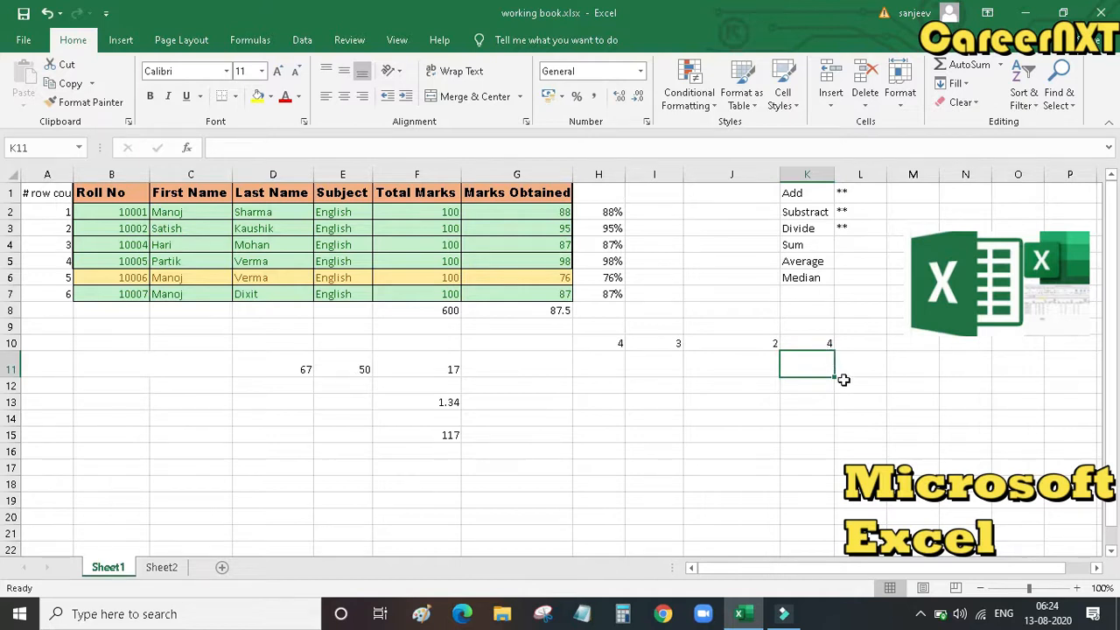
Replace the formula in K10 with =H10+I10-J10, using only cell references, and review the cells it refers to
{"action": "left_click", "coordinate": [819, 344]}
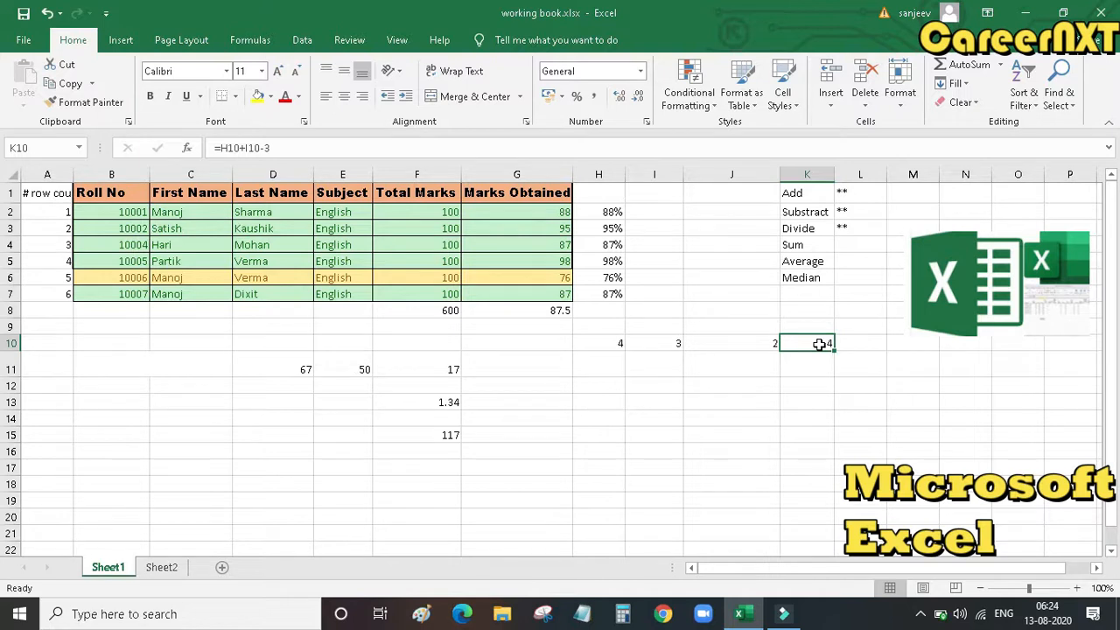
{"action": "type", "text": "="}
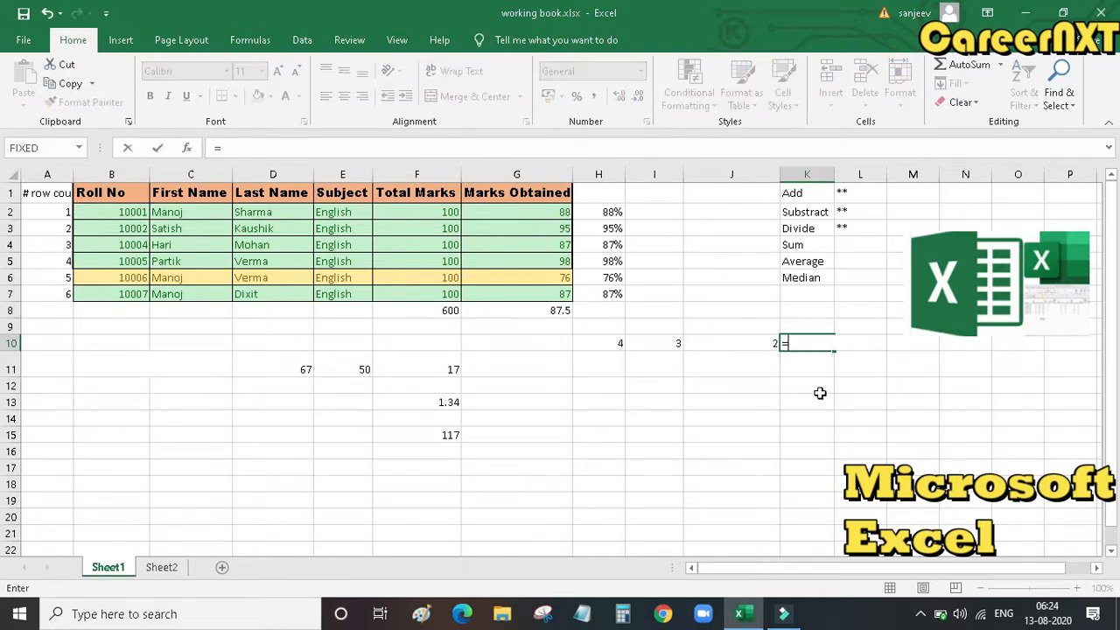
{"action": "key", "text": "Left"}
{"action": "key", "text": "Left"}
{"action": "key", "text": "Left"}
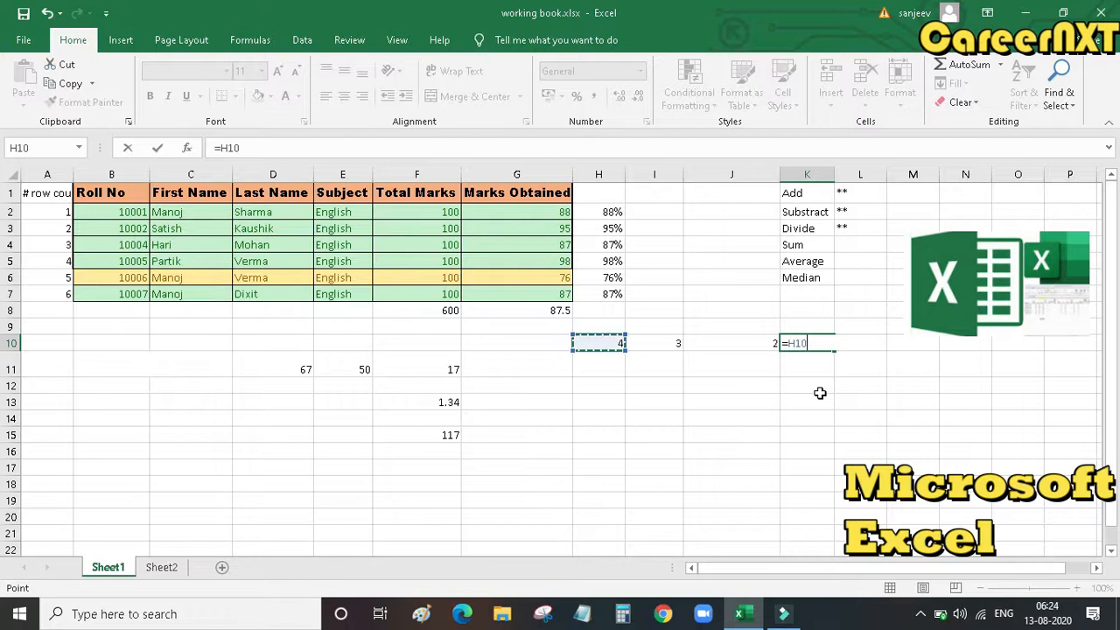
{"action": "type", "text": "+"}
{"action": "key", "text": "Left"}
{"action": "key", "text": "Left"}
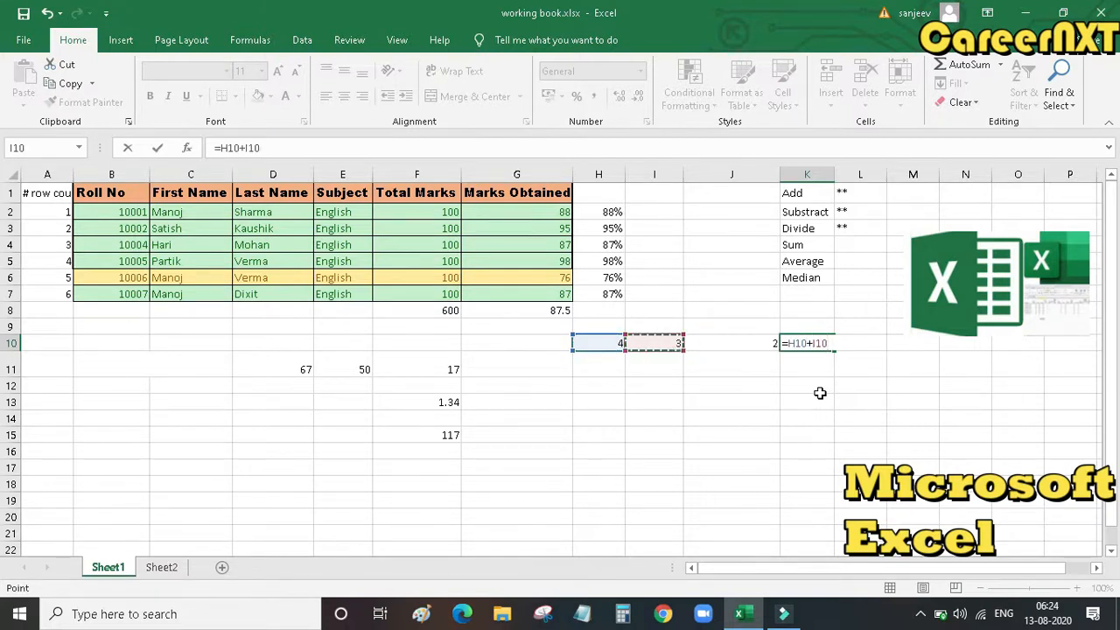
{"action": "type", "text": "-"}
{"action": "key", "text": "Left"}
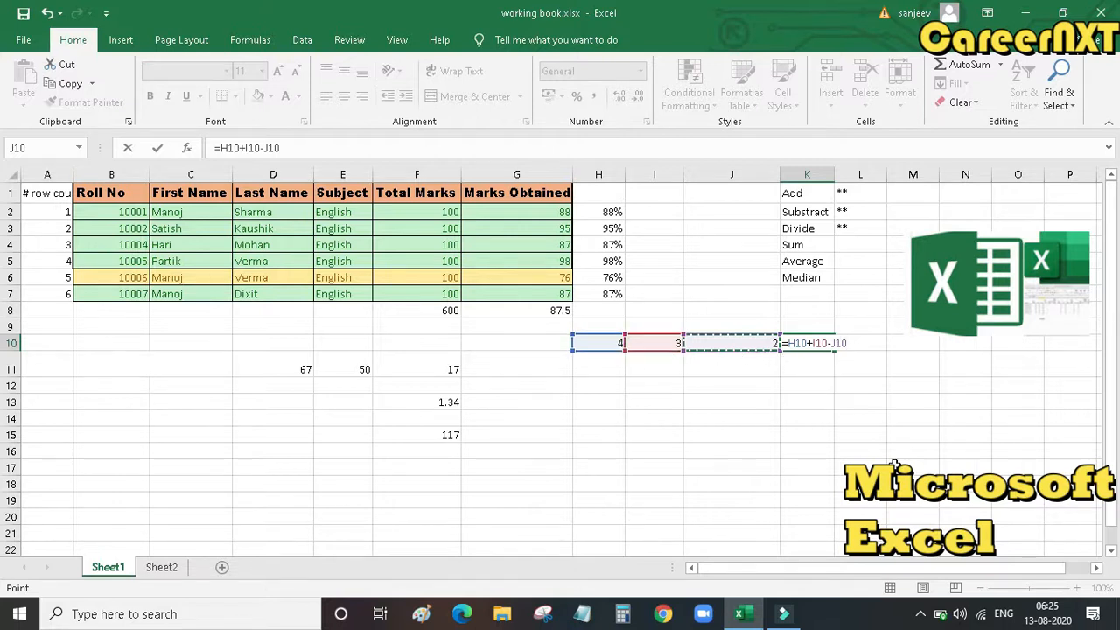
{"action": "key", "text": "Return"}
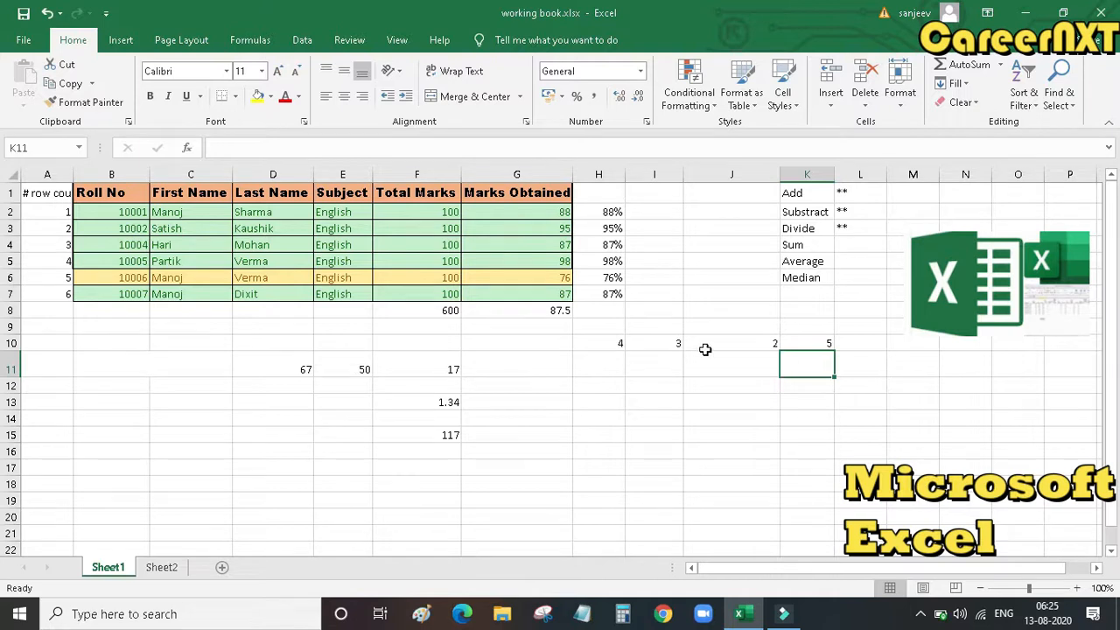
{"action": "left_click", "coordinate": [616, 344]}
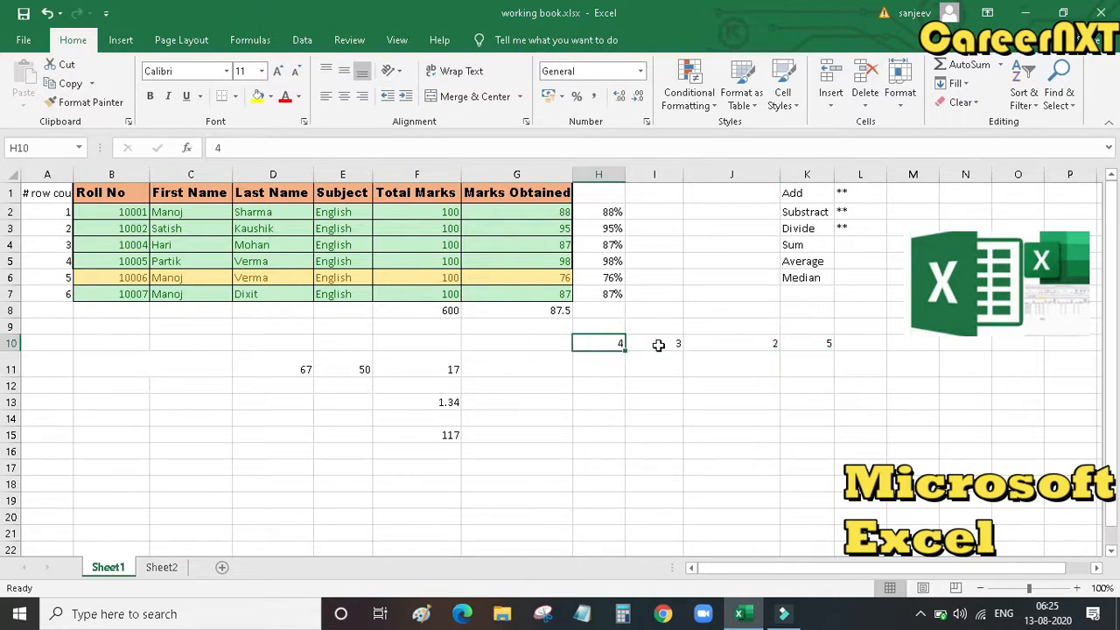
{"action": "left_click", "coordinate": [655, 343]}
{"action": "left_click", "coordinate": [717, 348]}
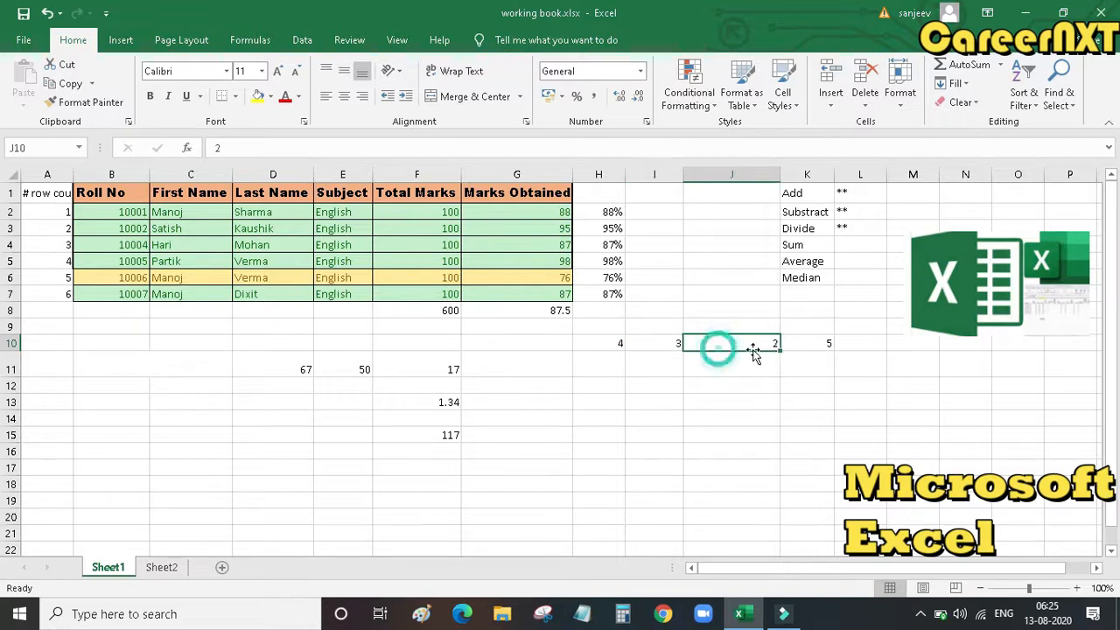
{"action": "left_click", "coordinate": [821, 344]}
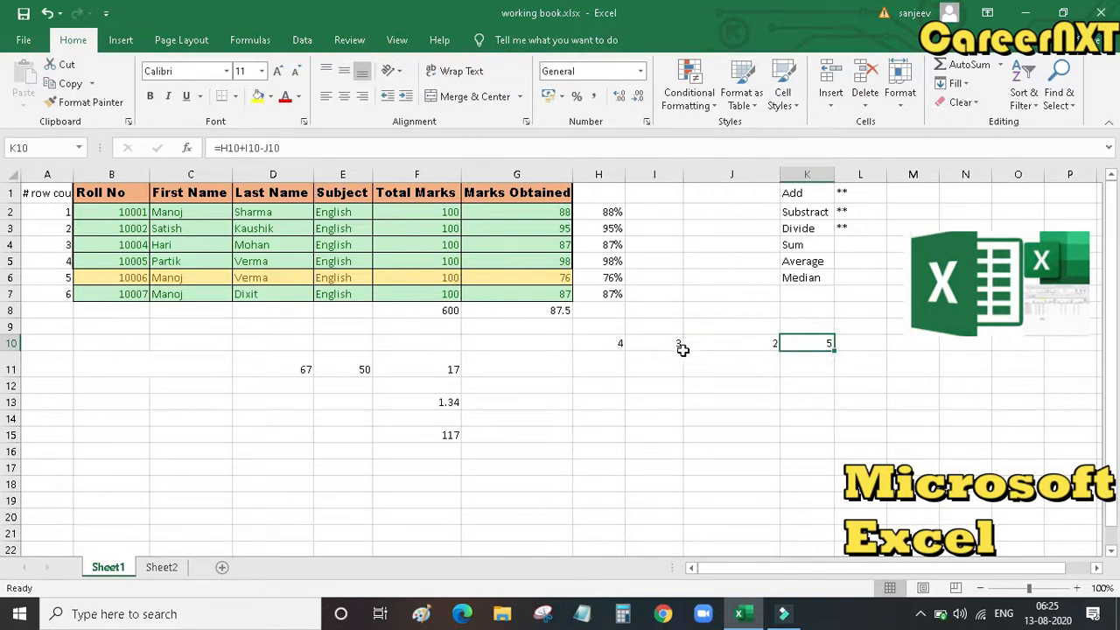
Set cell J10 to 8 and check the recalculated formula in K10 against its source cells
{"action": "left_click", "coordinate": [723, 349]}
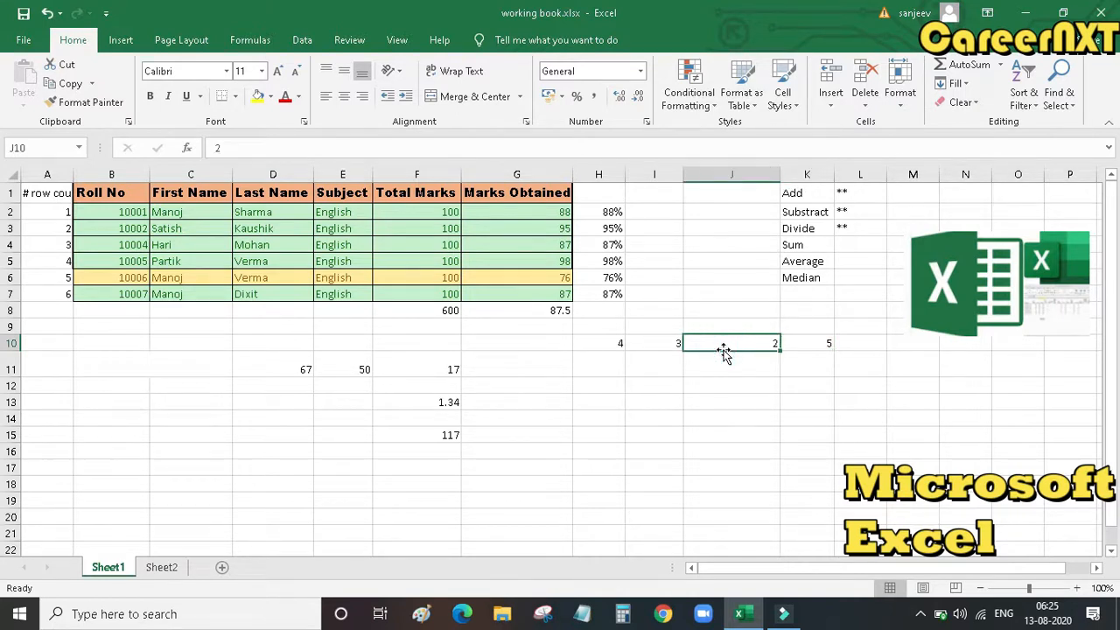
{"action": "type", "text": "8"}
{"action": "left_click", "coordinate": [727, 380]}
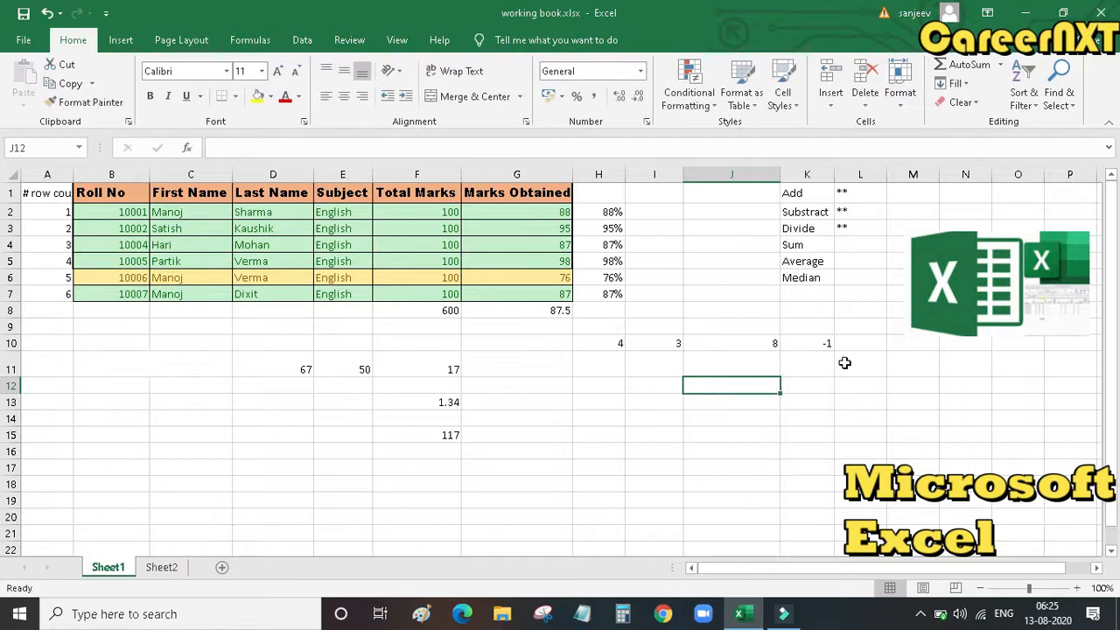
{"action": "left_click", "coordinate": [825, 343]}
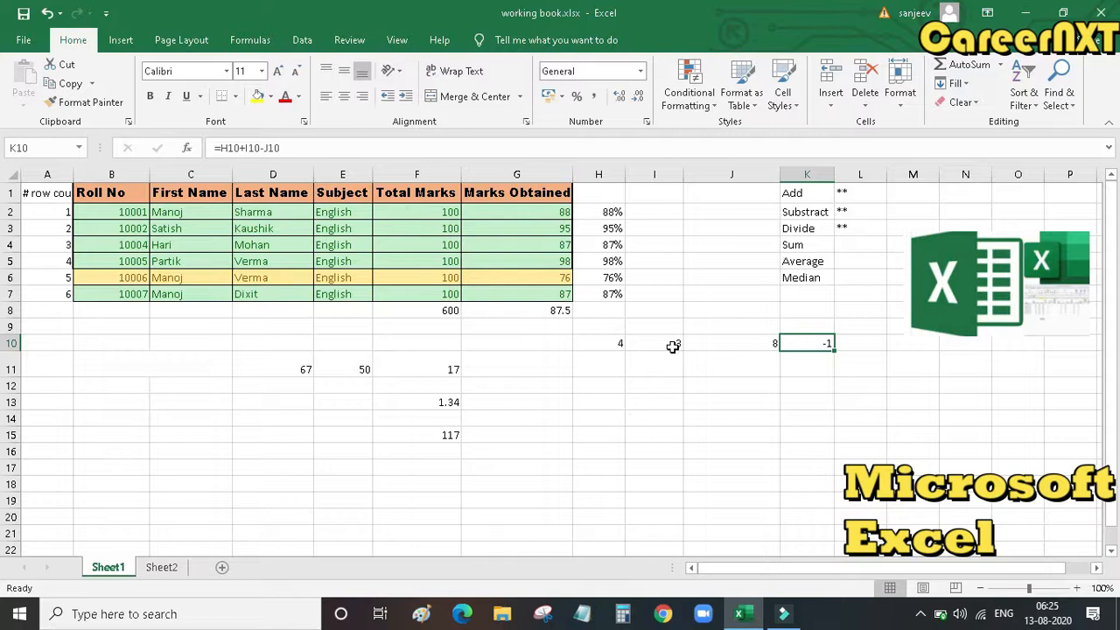
{"action": "left_click_drag", "start_coordinate": [672, 346], "coordinate": [728, 350]}
{"action": "left_click", "coordinate": [615, 343]}
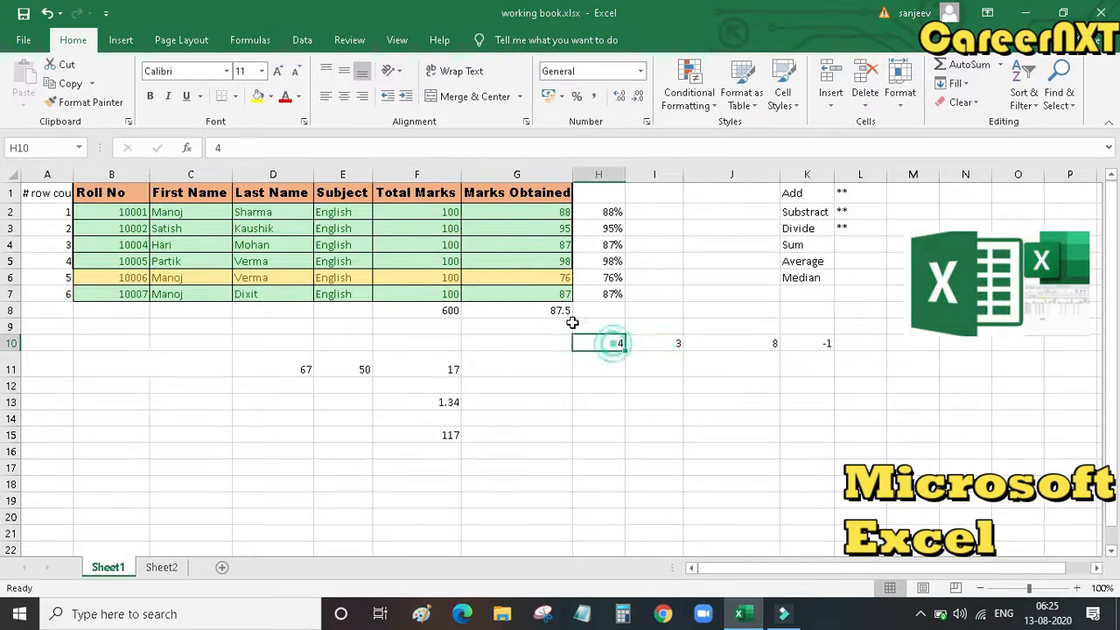
Try to bracket the subtraction in the K10 formula by entering it as =H10+I(10-J10)
{"action": "left_click", "coordinate": [819, 343]}
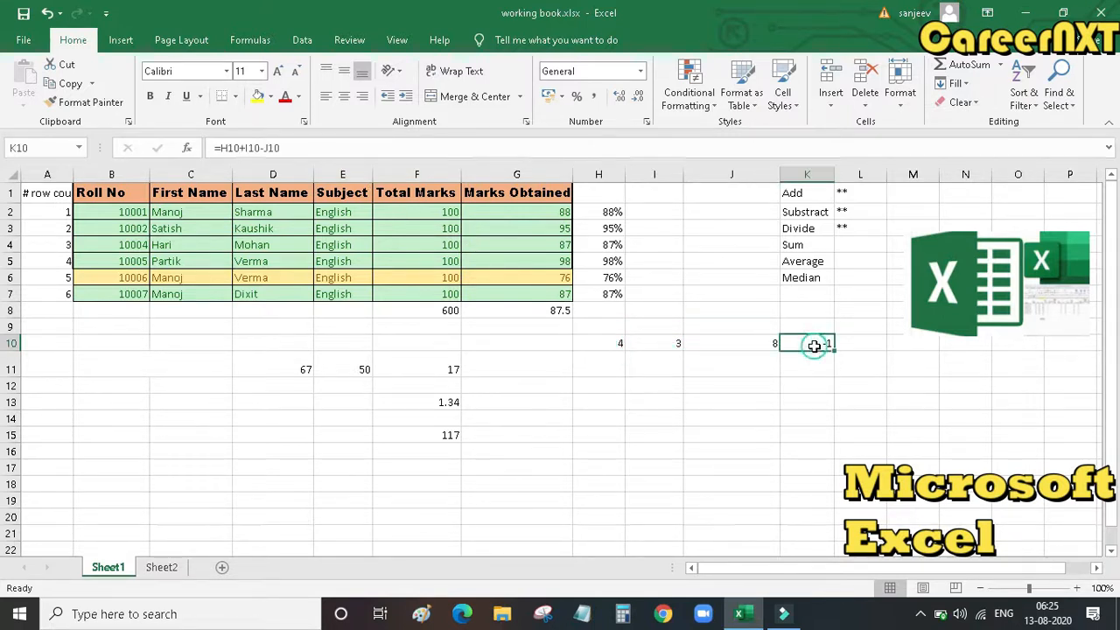
{"action": "left_click", "coordinate": [248, 148]}
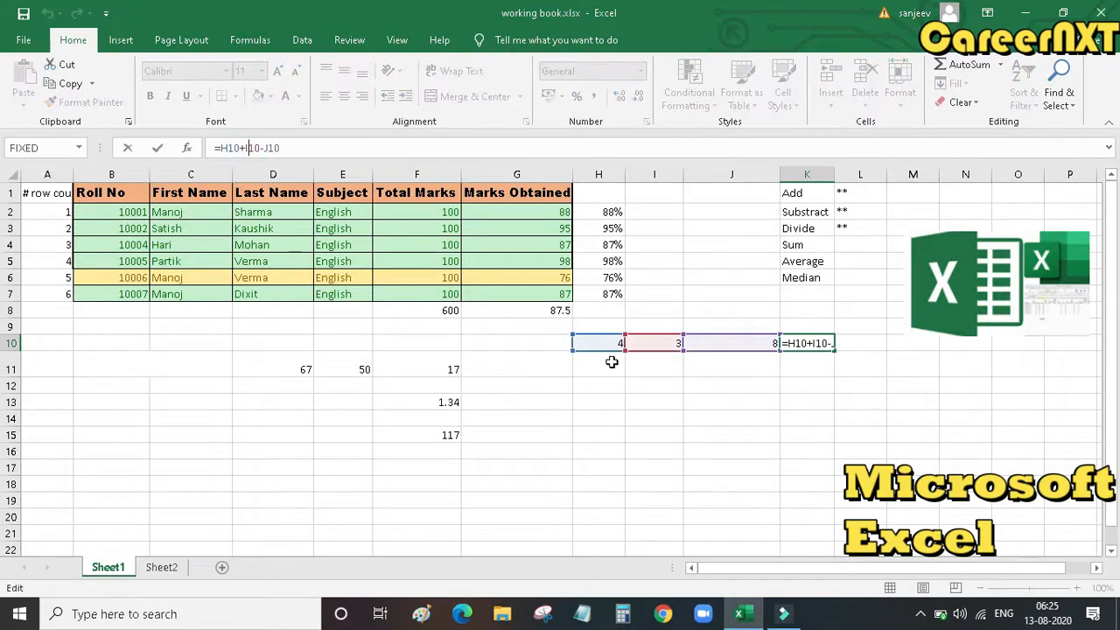
{"action": "type", "text": "*"}
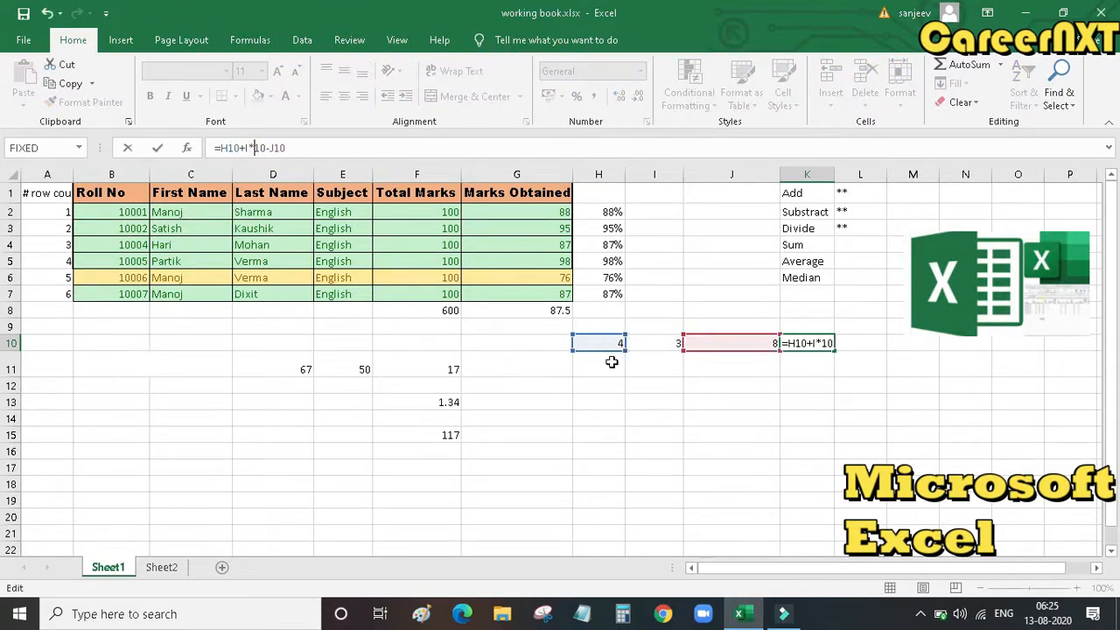
{"action": "key", "text": "BackSpace"}
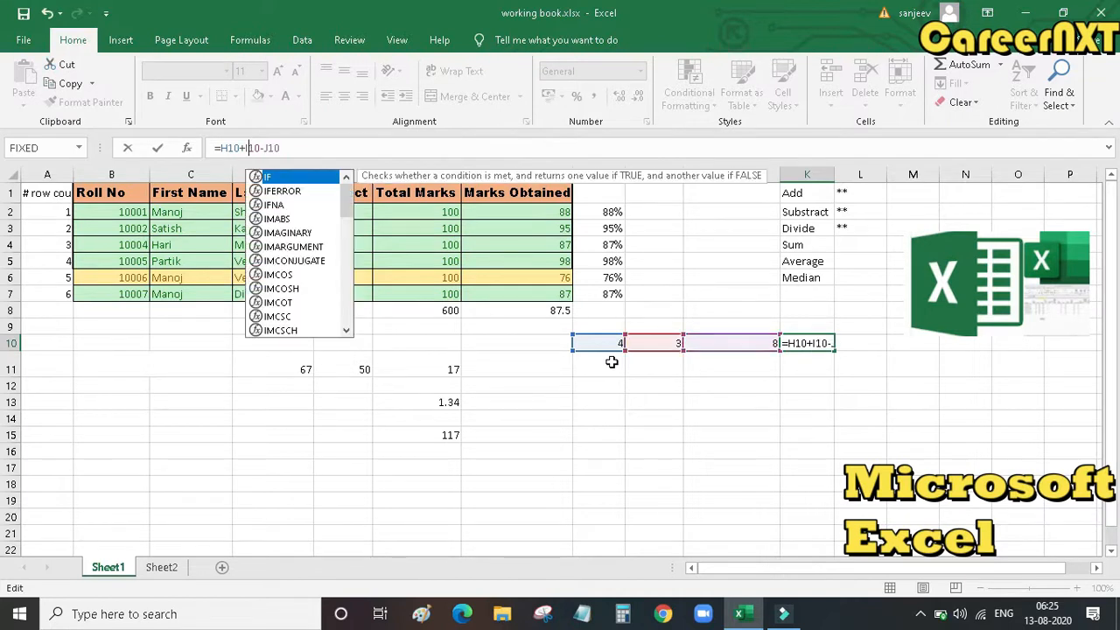
{"action": "type", "text": "("}
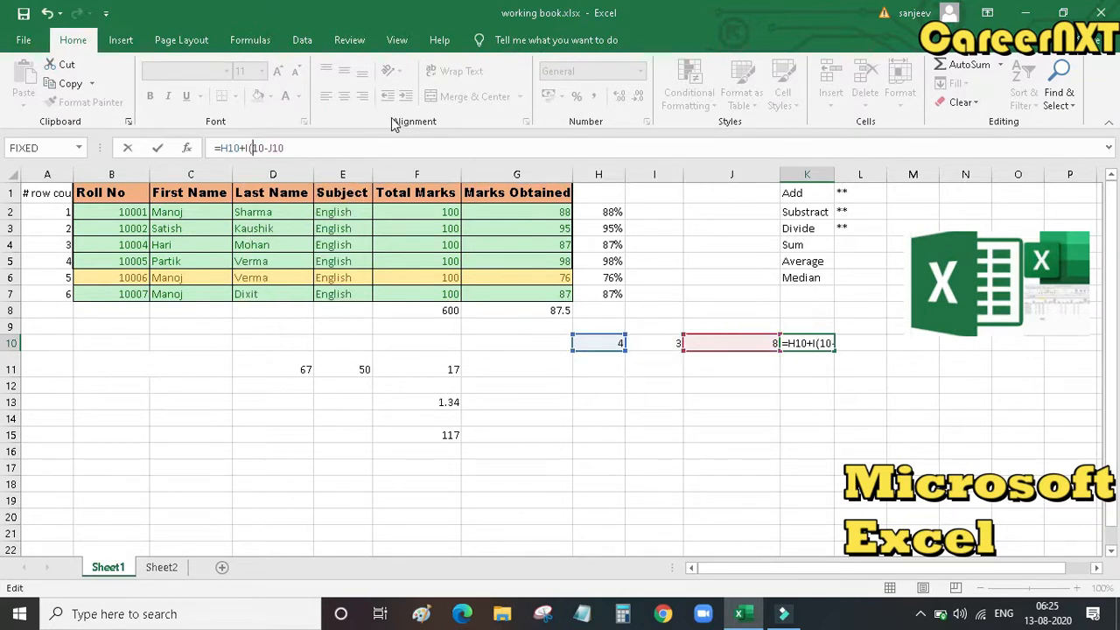
{"action": "left_click", "coordinate": [329, 141]}
{"action": "type", "text": ")"}
{"action": "key", "text": "Return"}
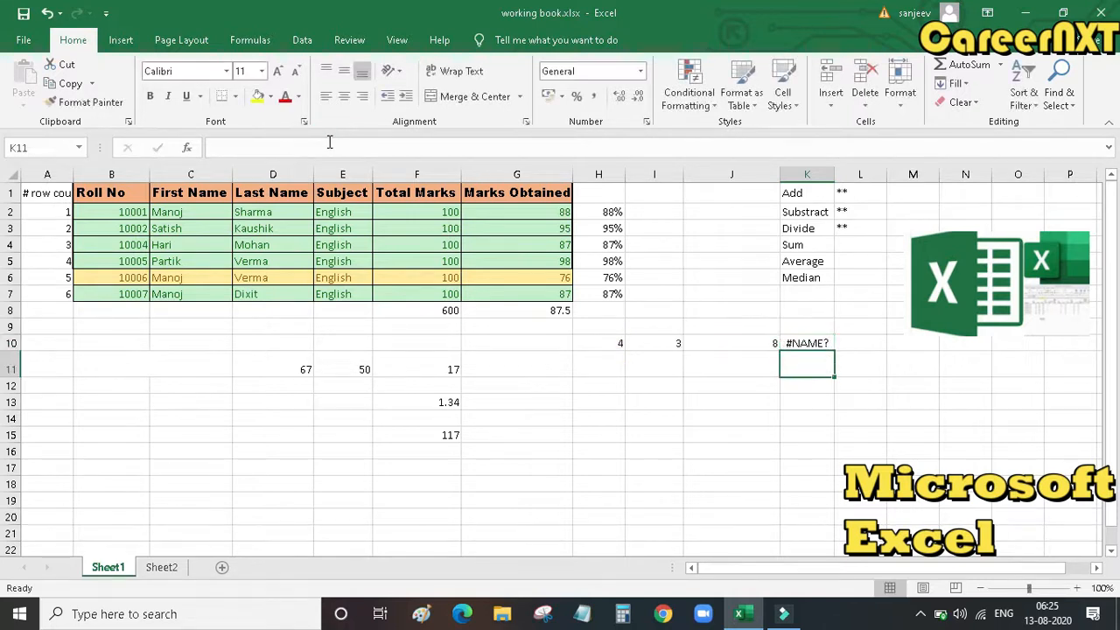
Correct the bracket placement in cell K10 so the formula reads =H10+(I10-J10)
{"action": "key", "text": "Up"}
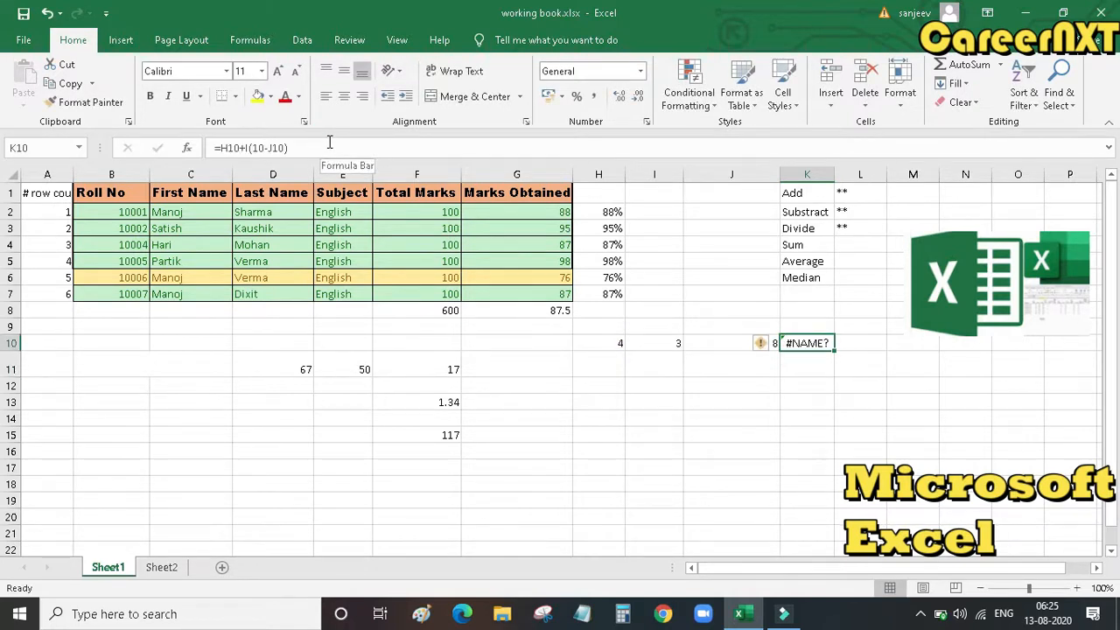
{"action": "left_click", "coordinate": [251, 148]}
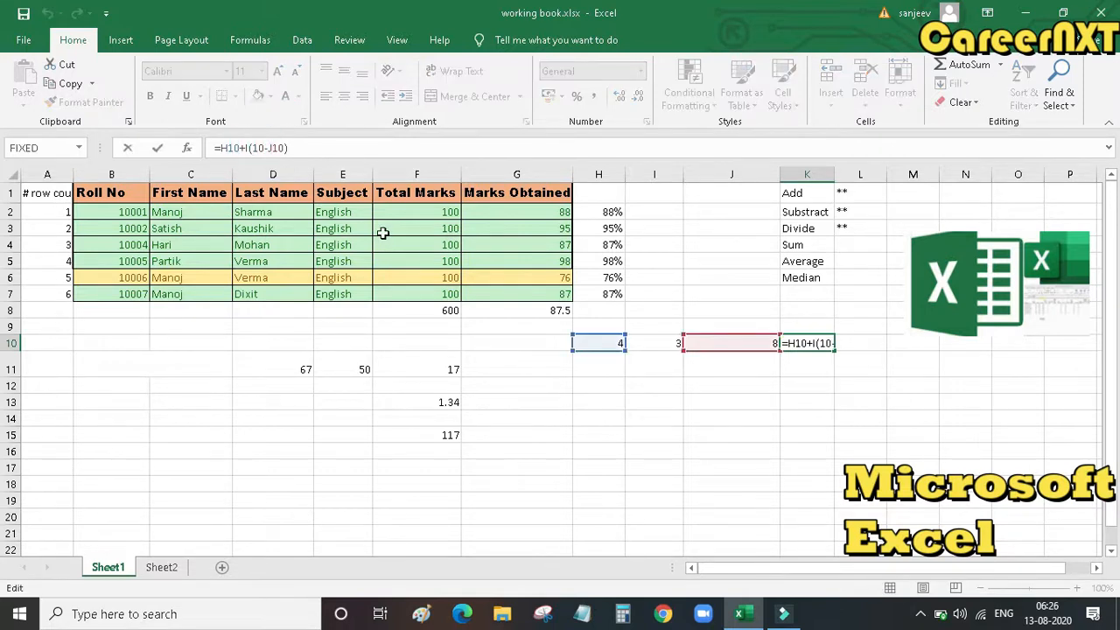
{"action": "key", "text": "BackSpace"}
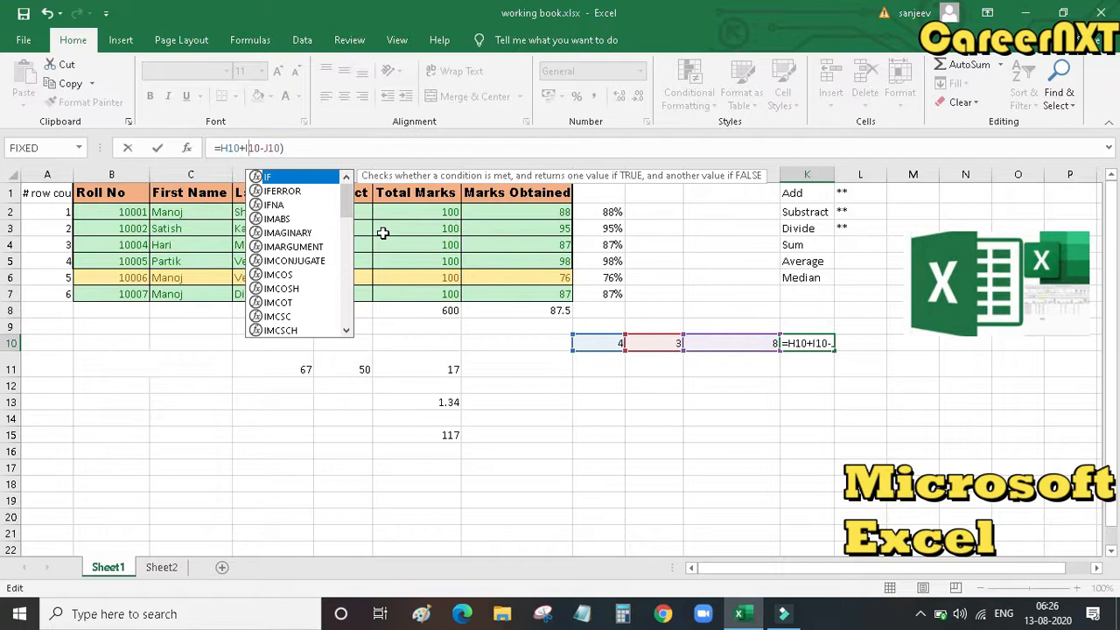
{"action": "key", "text": "Escape"}
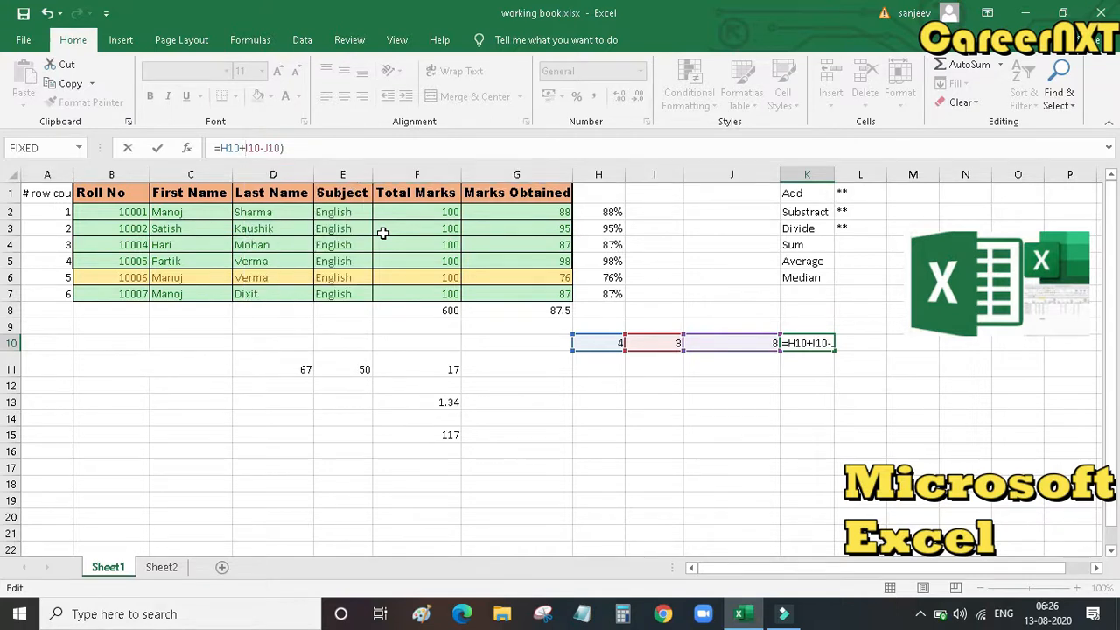
{"action": "type", "text": "("}
{"action": "key", "text": "Return"}
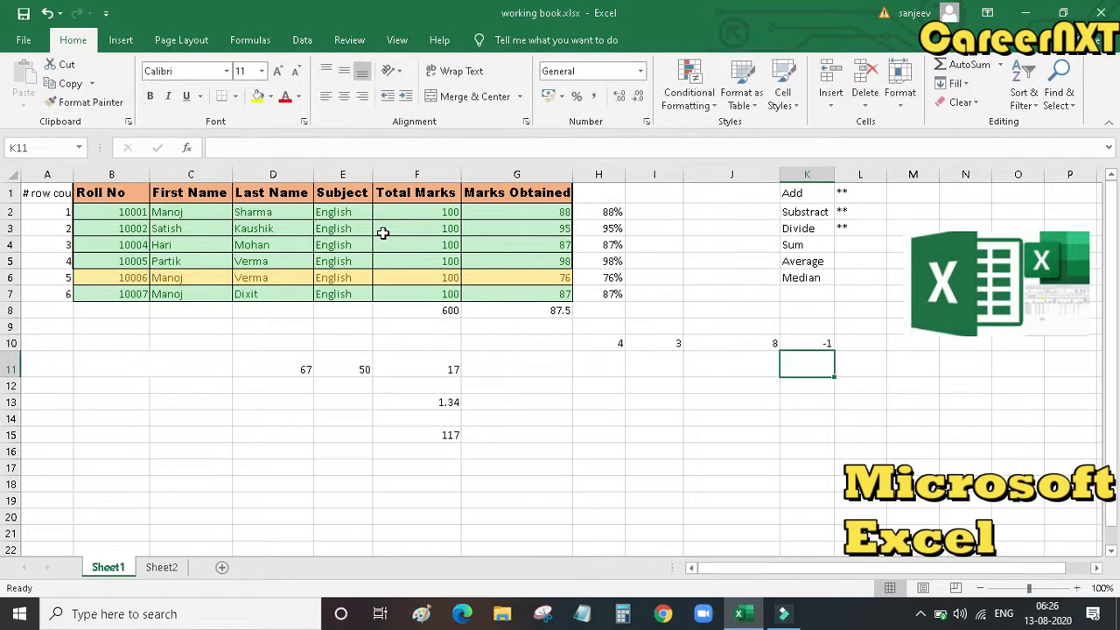
Review the bracketed formula in K10 against source cell H10, and look over the obtained marks in G3:G7
{"action": "left_click", "coordinate": [793, 342]}
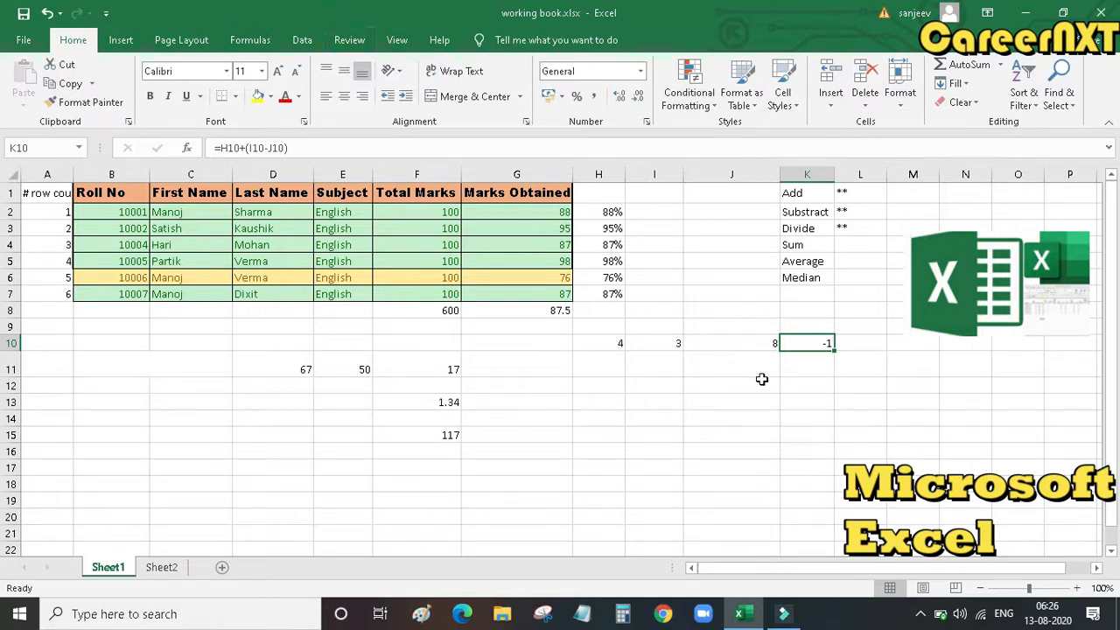
{"action": "left_click_drag", "start_coordinate": [613, 346], "coordinate": [527, 318]}
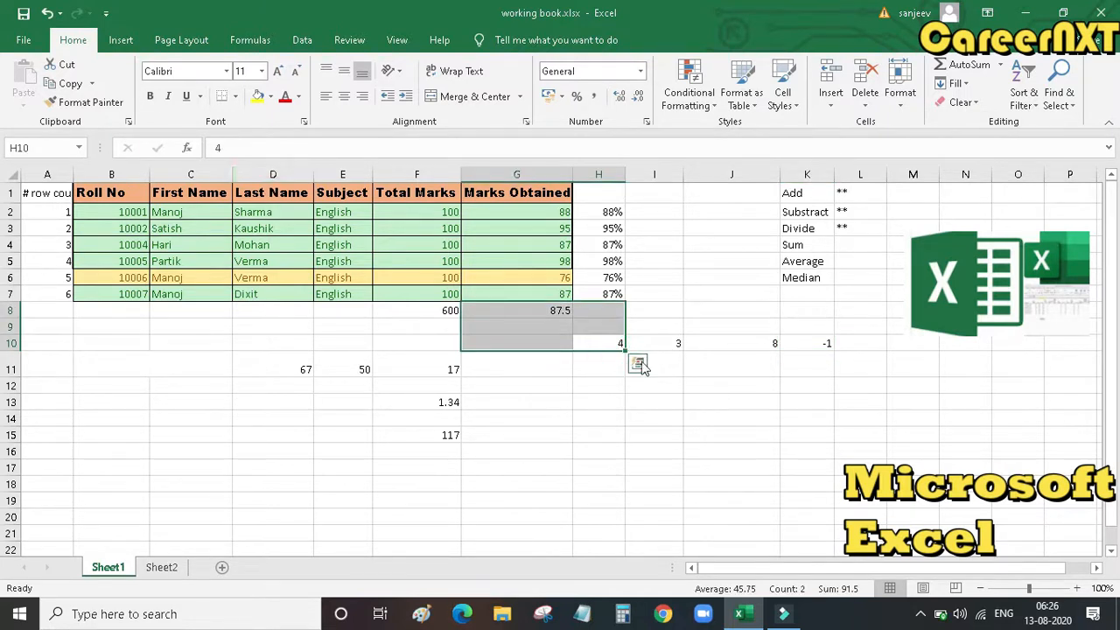
{"action": "left_click", "coordinate": [617, 345]}
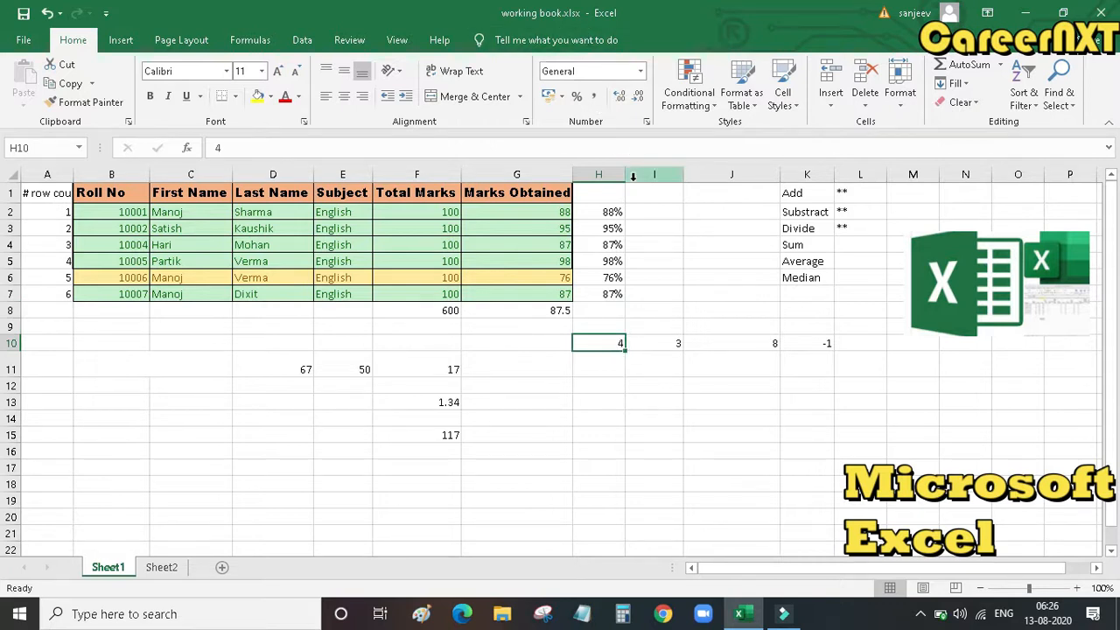
{"action": "left_click", "coordinate": [808, 349]}
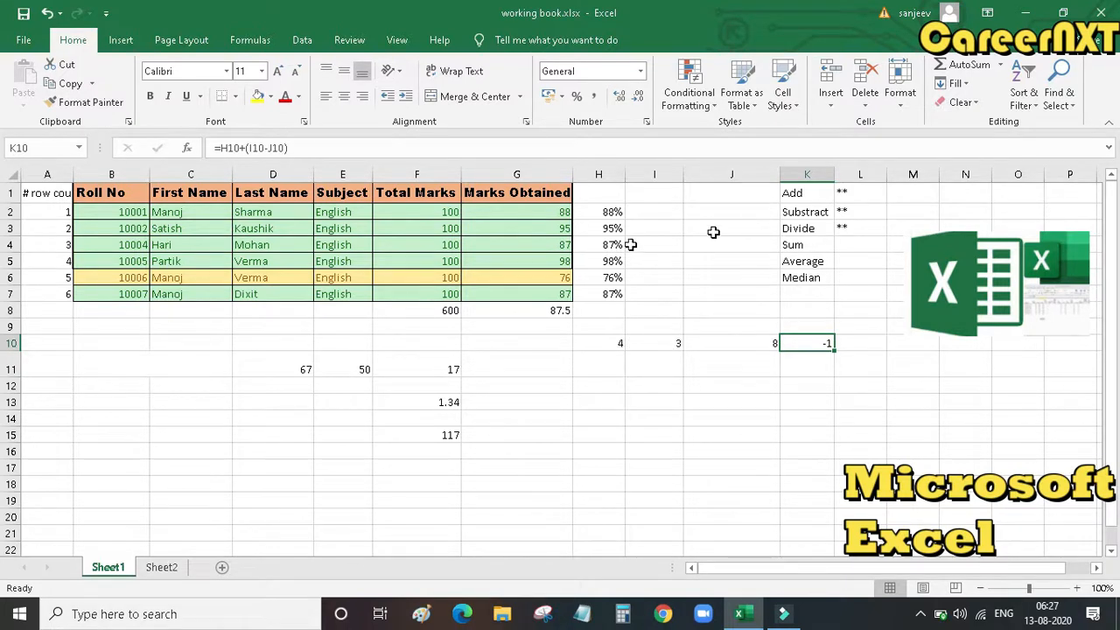
{"action": "left_click_drag", "start_coordinate": [520, 227], "coordinate": [521, 295]}
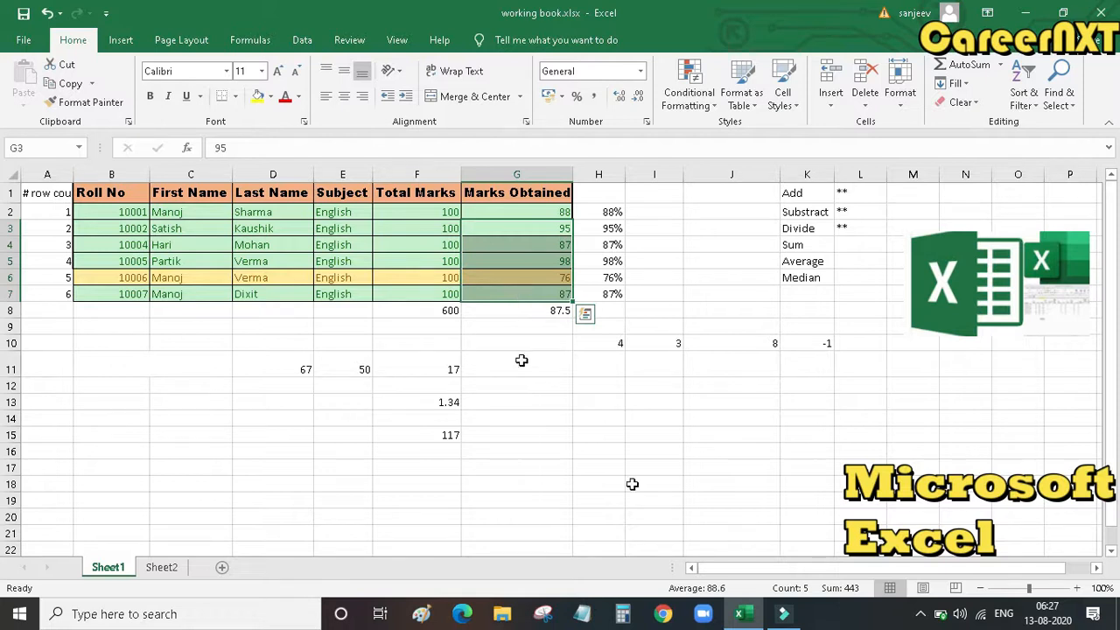
{"action": "left_click", "coordinate": [850, 507]}
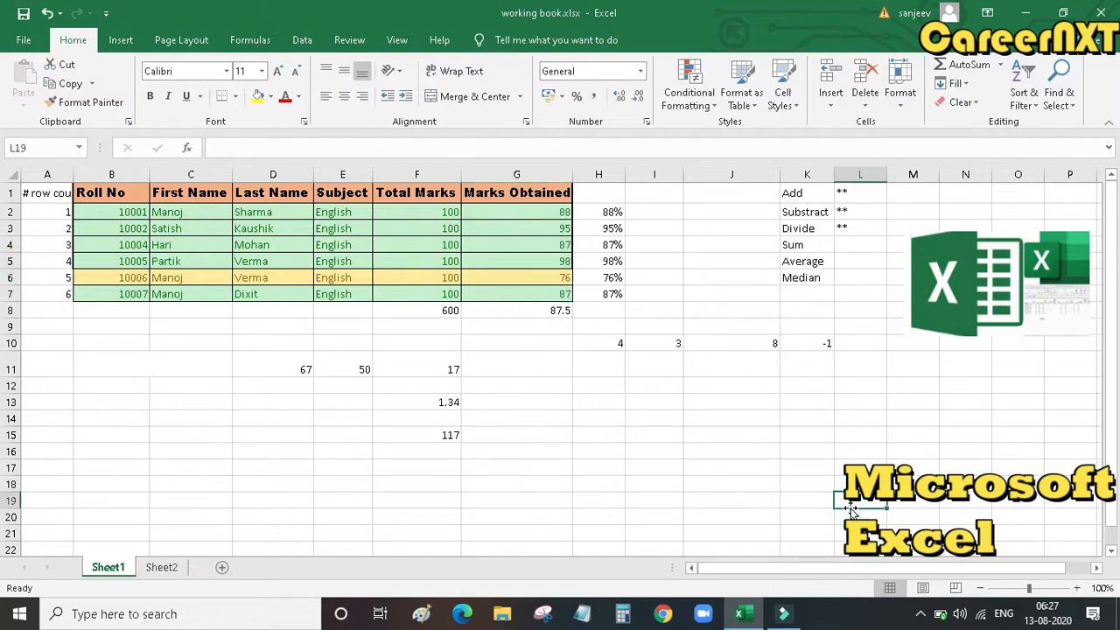